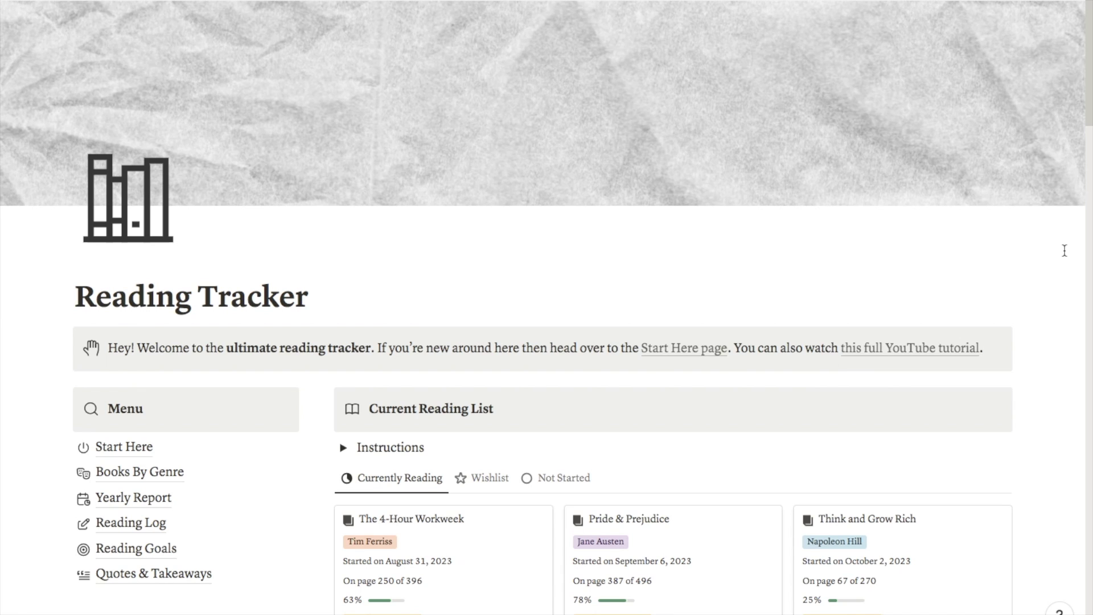
Look through the Reading Tracker dashboard, covering its menu, reading stats, current reading list and completed books.
{"action": "scroll", "coordinate": [1064, 250], "scroll_direction": "down", "scroll_amount": 3}
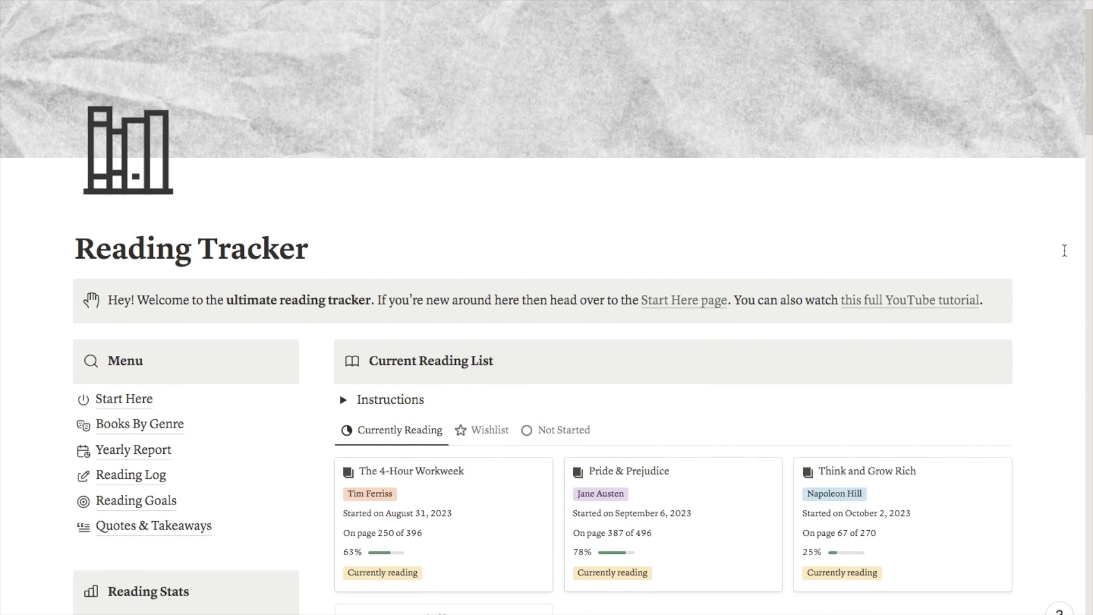
{"action": "scroll", "coordinate": [1064, 250], "scroll_direction": "down", "scroll_amount": 3}
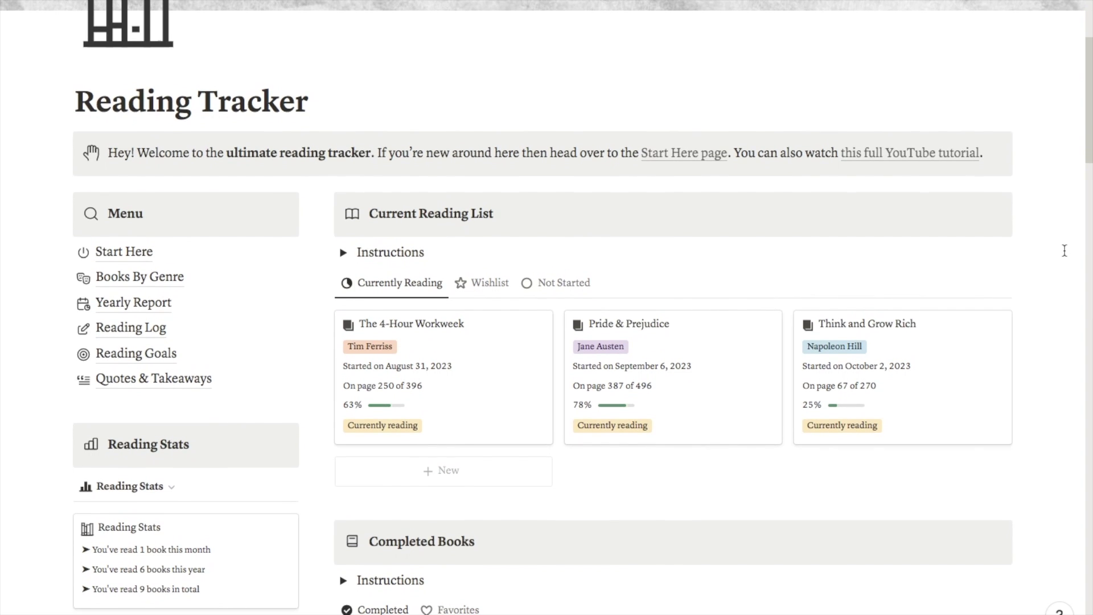
{"action": "scroll", "coordinate": [1064, 250], "scroll_direction": "down", "scroll_amount": 3}
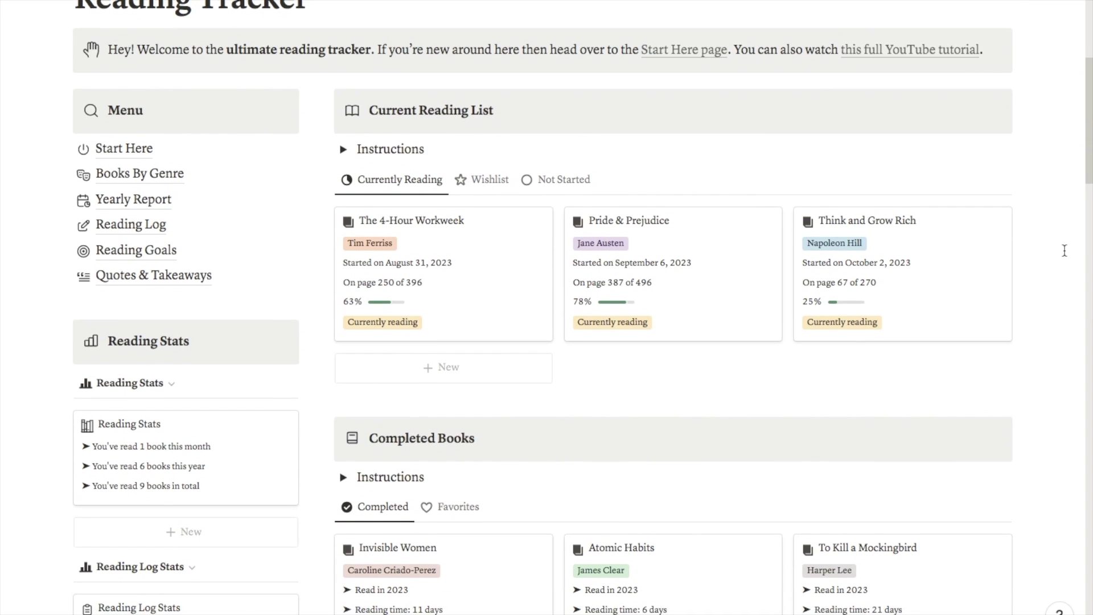
{"action": "scroll", "coordinate": [1064, 250], "scroll_direction": "down", "scroll_amount": 2}
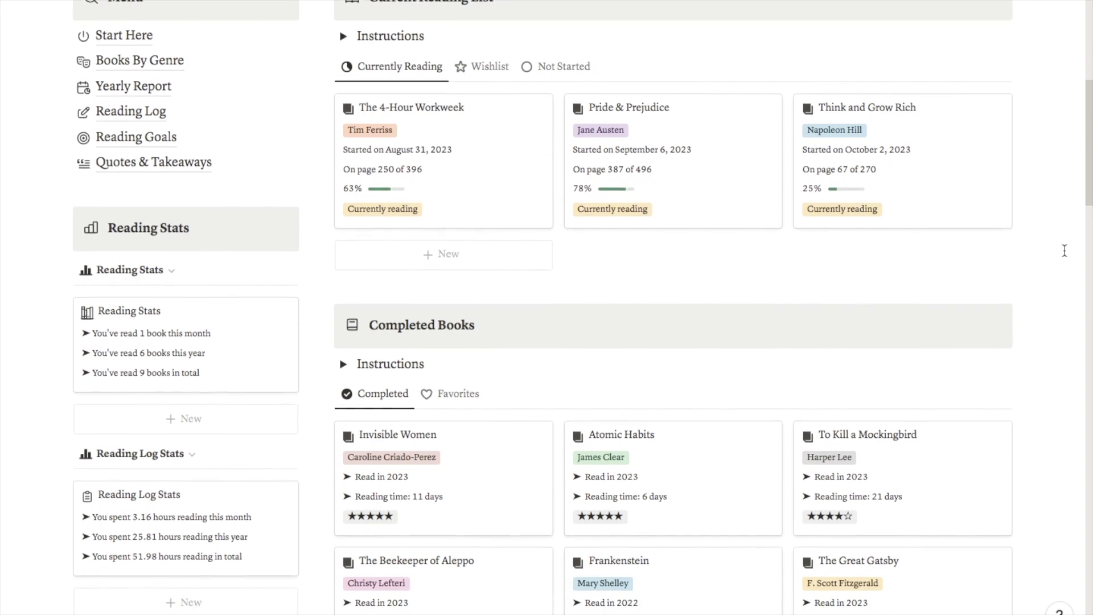
{"action": "scroll", "coordinate": [1064, 250], "scroll_direction": "down", "scroll_amount": 3}
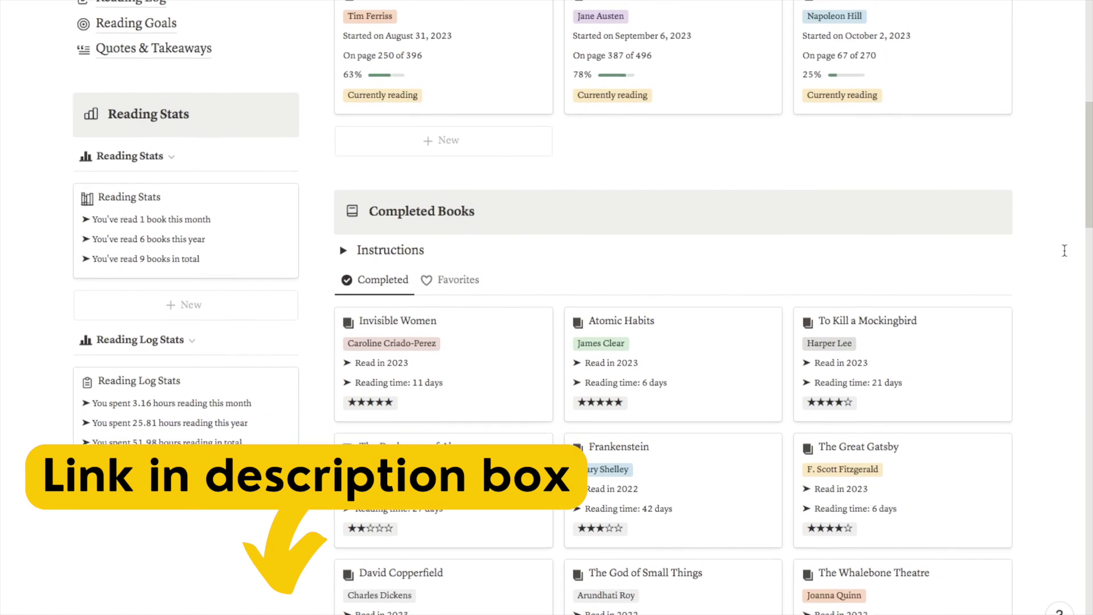
{"action": "scroll", "coordinate": [1064, 250], "scroll_direction": "down", "scroll_amount": 2}
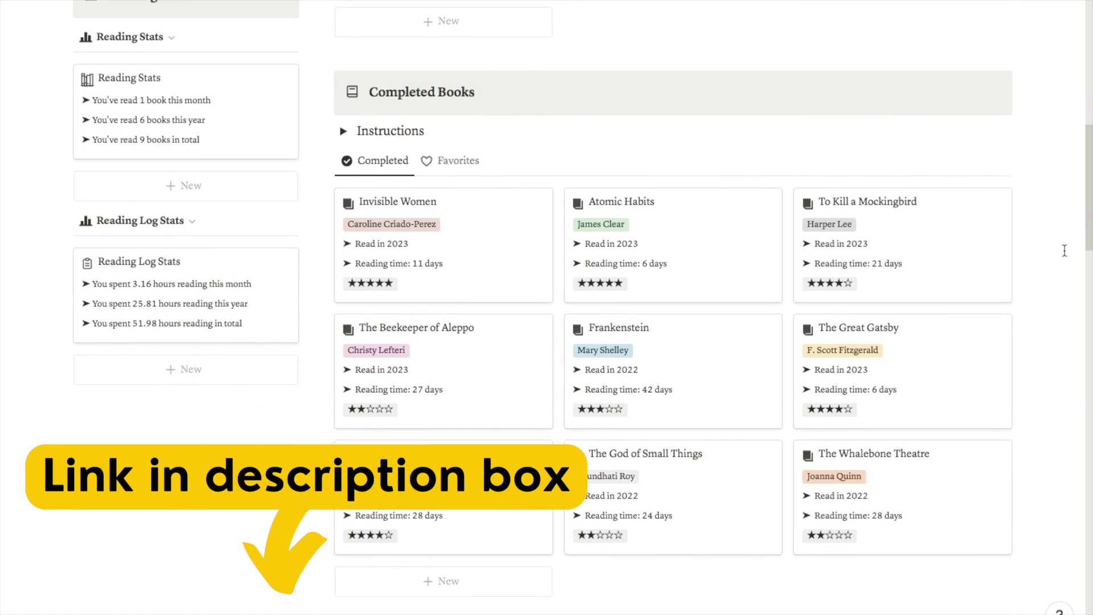
{"action": "scroll", "coordinate": [1064, 251], "scroll_direction": "up", "scroll_amount": 3}
{"action": "scroll", "coordinate": [1064, 250], "scroll_direction": "up", "scroll_amount": 1}
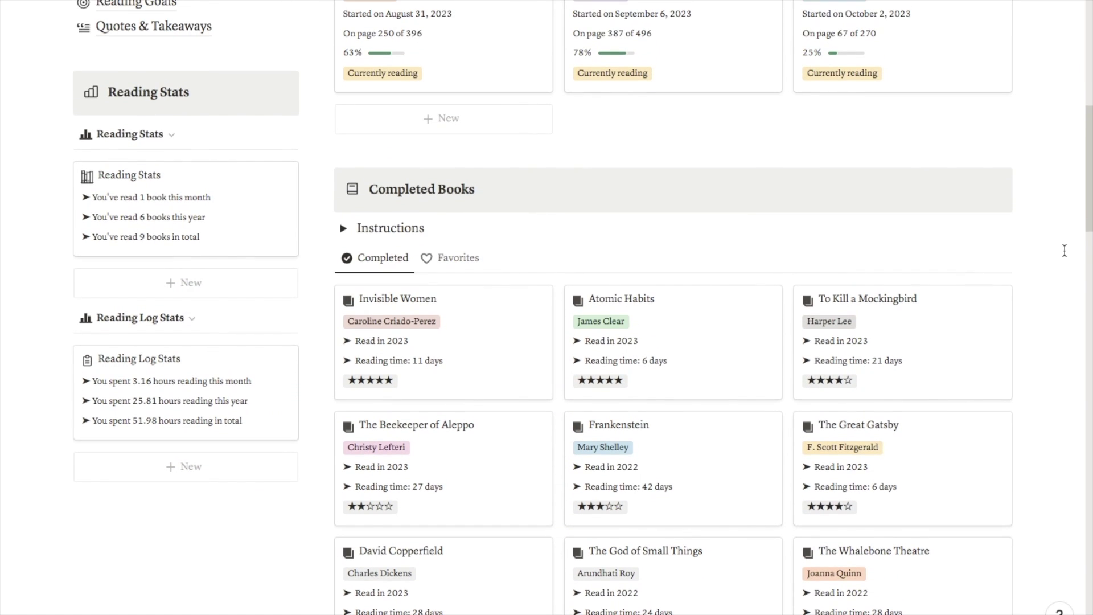
{"action": "scroll", "coordinate": [675, 206], "scroll_direction": "up", "scroll_amount": 10}
{"action": "scroll", "coordinate": [675, 206], "scroll_direction": "down", "scroll_amount": 3}
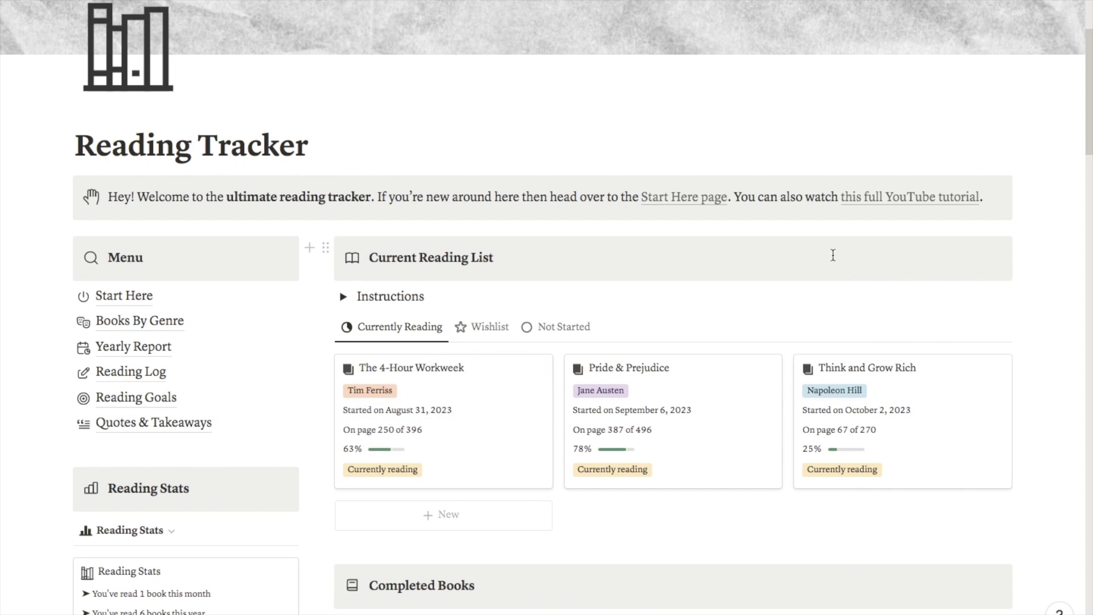
{"action": "scroll", "coordinate": [844, 273], "scroll_direction": "down", "scroll_amount": 1}
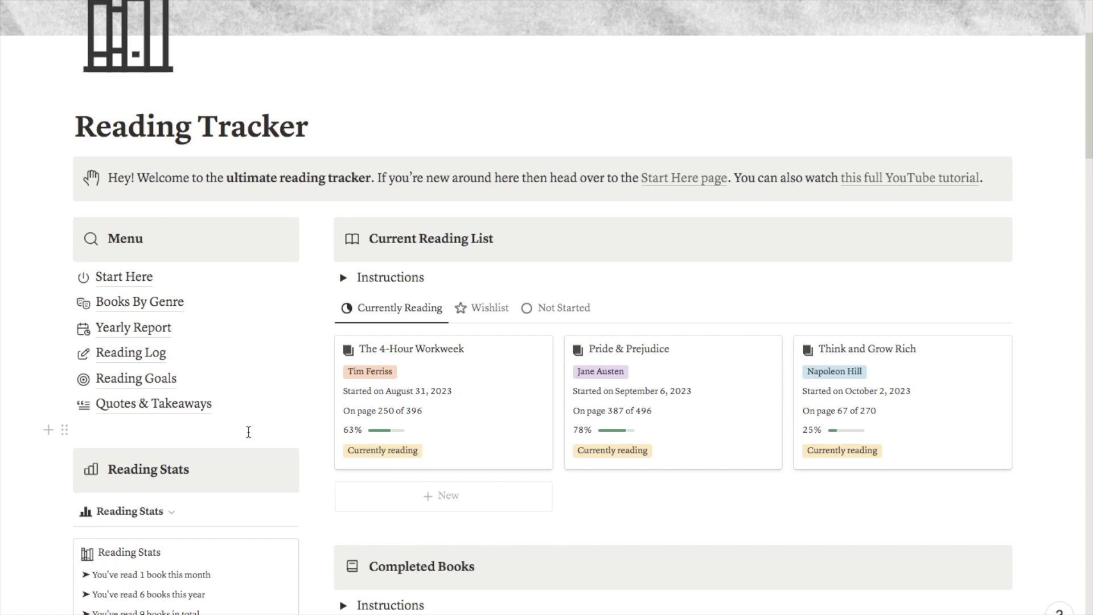
{"action": "scroll", "coordinate": [534, 275], "scroll_direction": "down", "scroll_amount": 1}
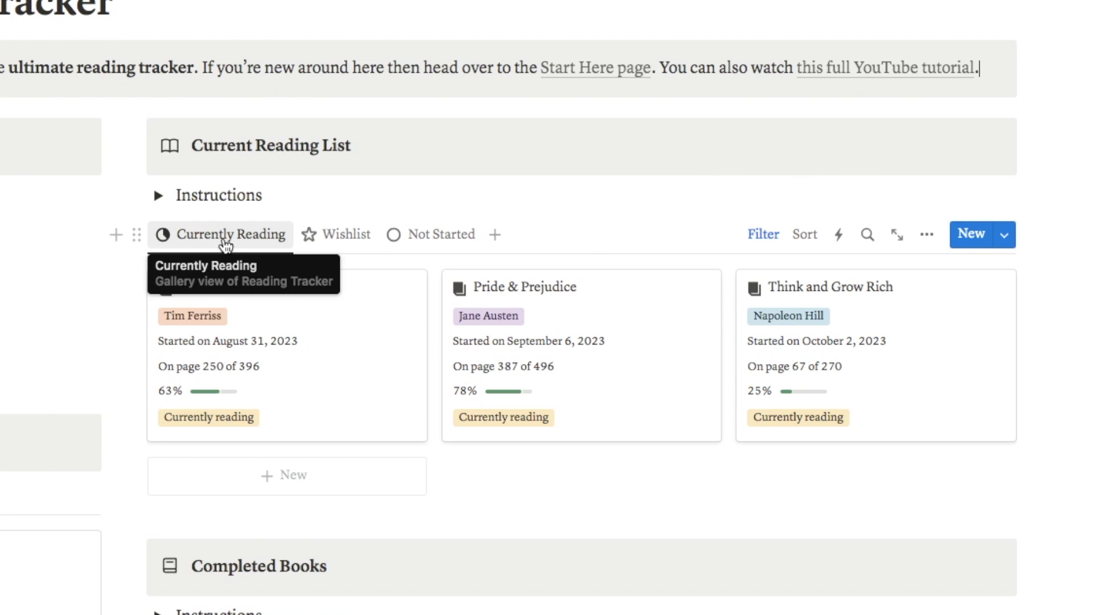
{"action": "scroll", "coordinate": [1080, 368], "scroll_direction": "down", "scroll_amount": 2}
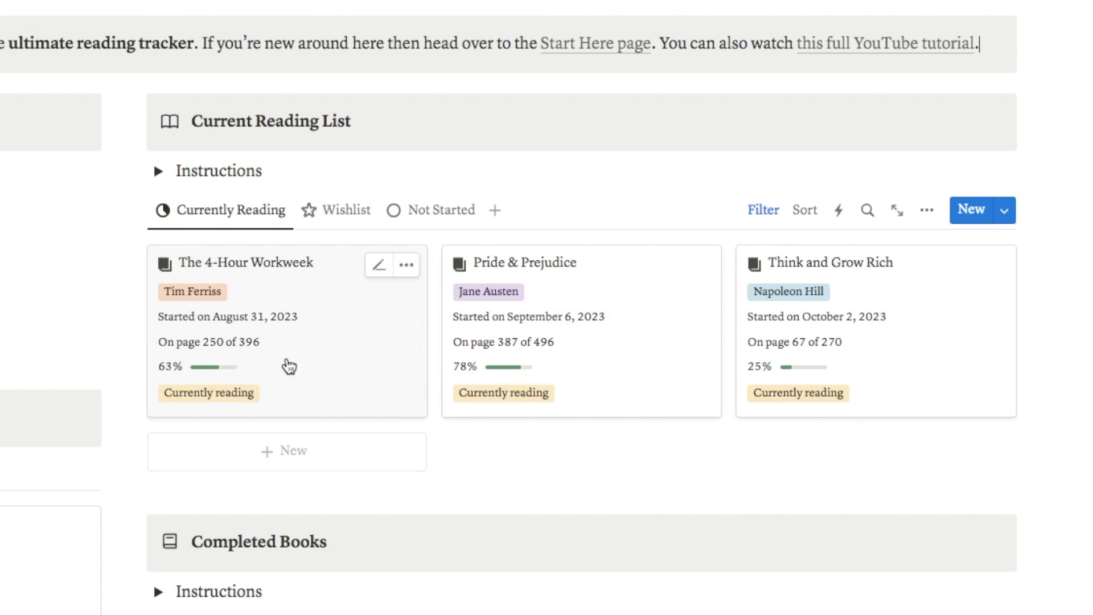
Check the available status options on The 4-Hour Workweek card without changing them and open the book's page.
{"action": "left_click", "coordinate": [205, 396]}
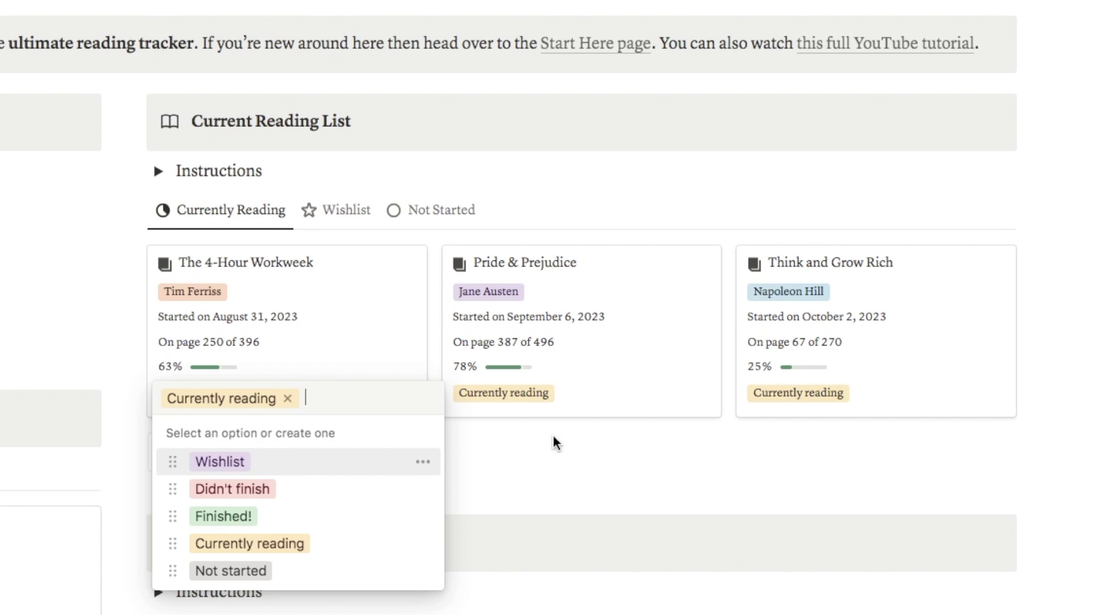
{"action": "left_click", "coordinate": [488, 445]}
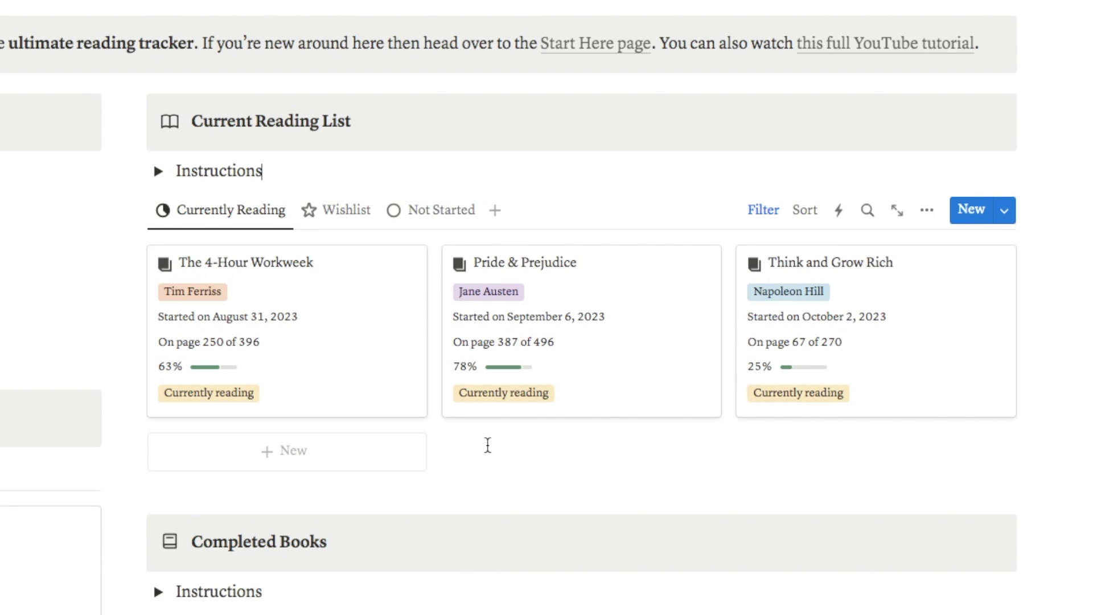
{"action": "left_click", "coordinate": [367, 384]}
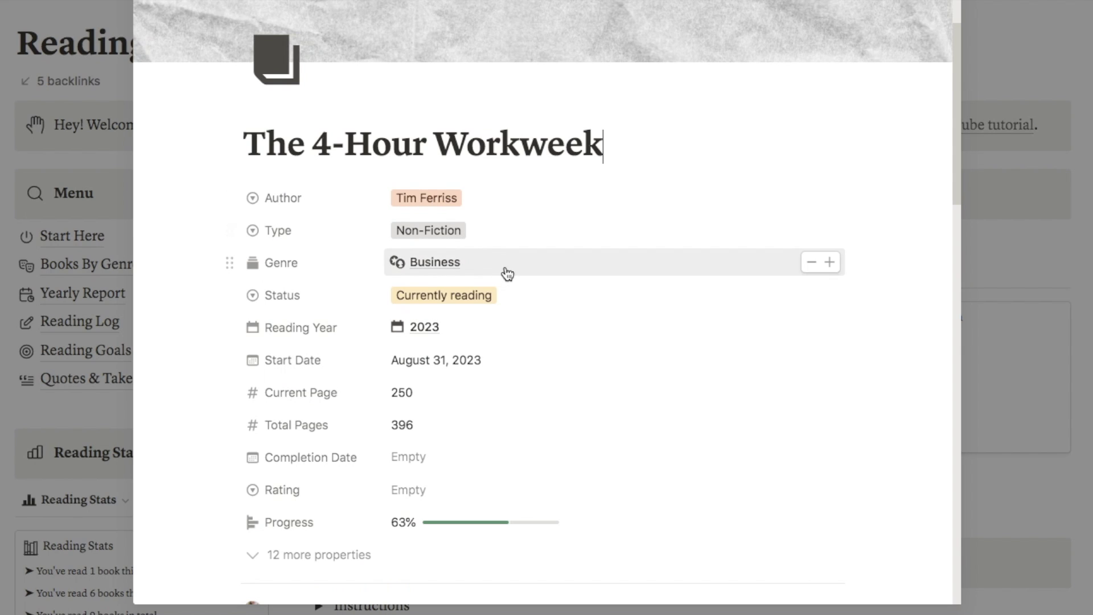
{"action": "scroll", "coordinate": [461, 300], "scroll_direction": "down", "scroll_amount": 1}
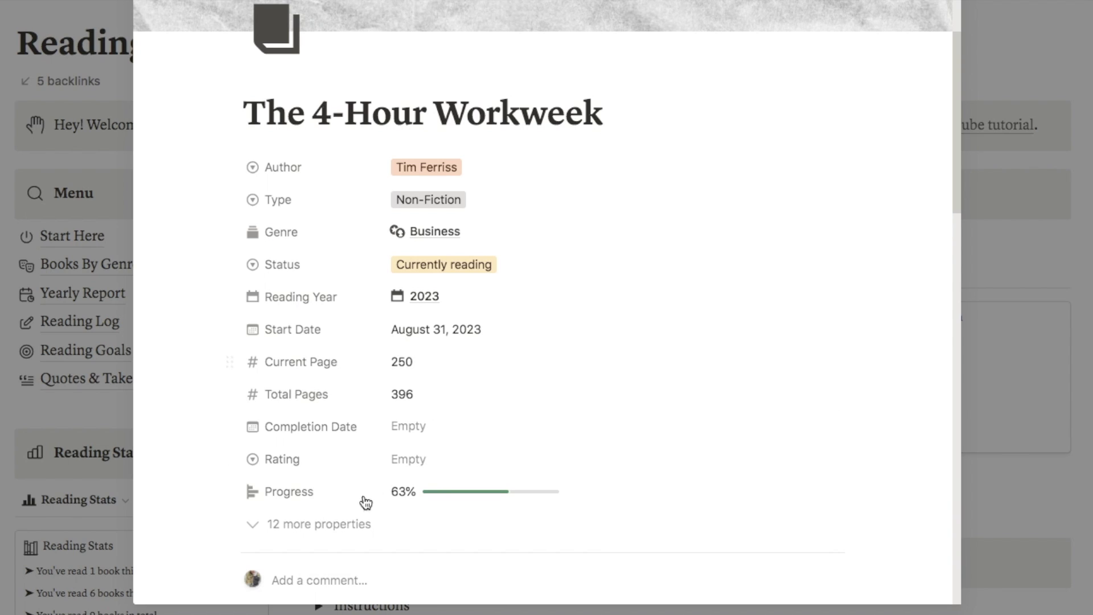
Set the Current Page of The 4-Hour Workweek to 300.
{"action": "left_click", "coordinate": [428, 368]}
{"action": "key", "text": "BackSpace"}
{"action": "key", "text": "BackSpace"}
{"action": "key", "text": "BackSpace"}
{"action": "type", "text": "300"}
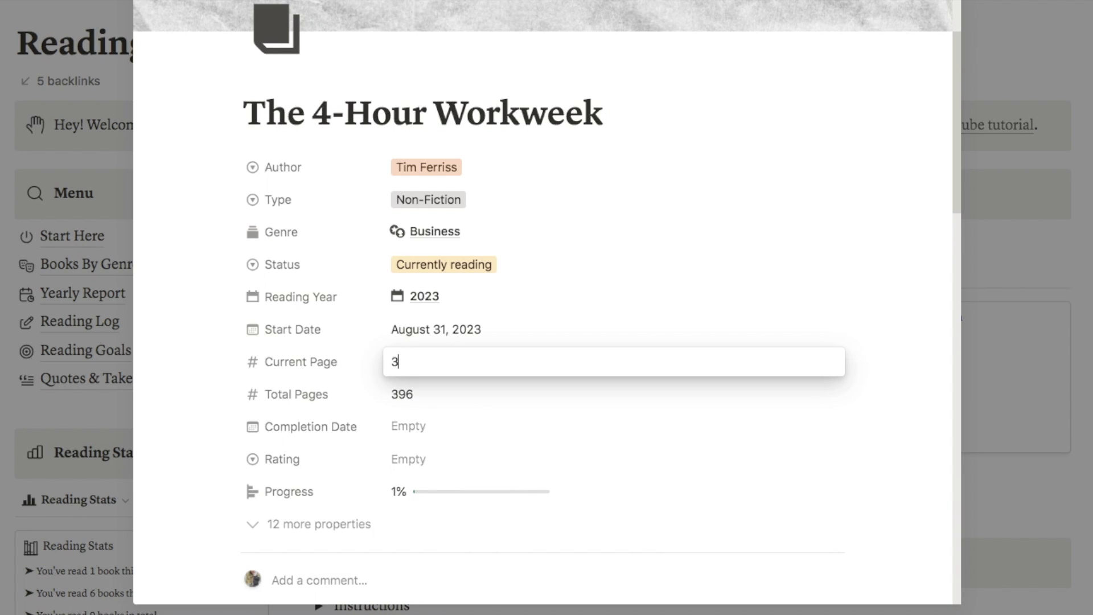
{"action": "left_click", "coordinate": [431, 500]}
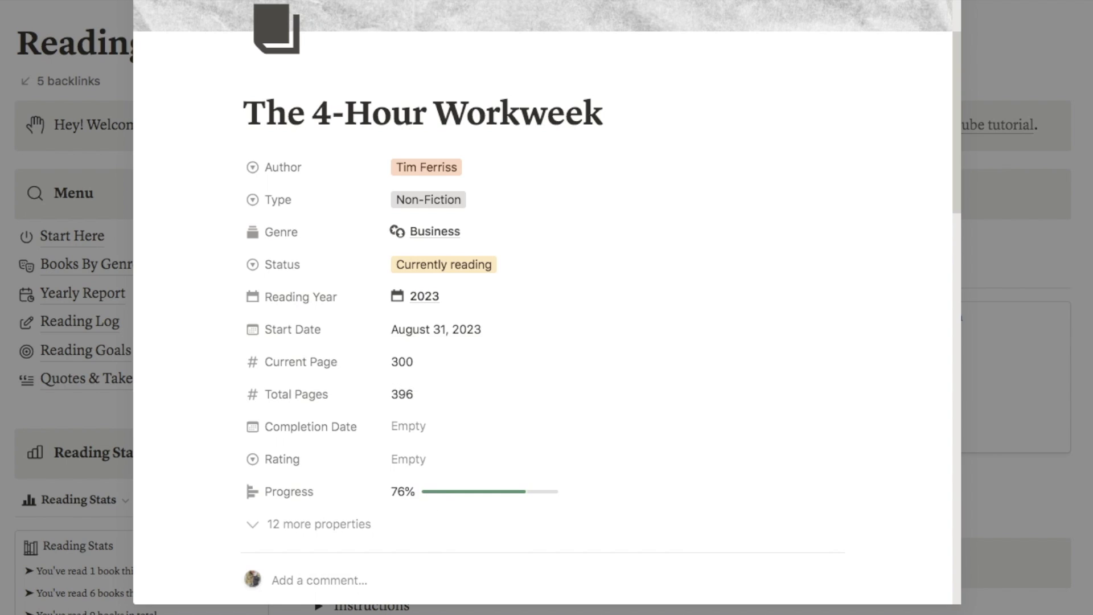
Set the Current Page of The 4-Hour Workweek to 396 and its Status to Finished!
{"action": "scroll", "coordinate": [450, 481], "scroll_direction": "up", "scroll_amount": 1}
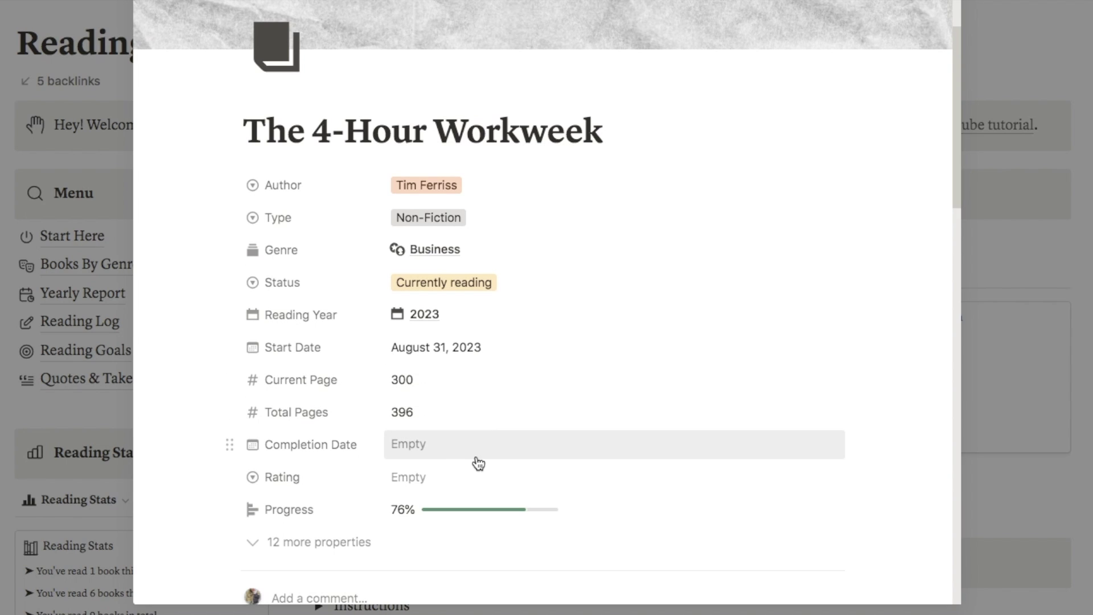
{"action": "left_click", "coordinate": [414, 380]}
{"action": "key", "text": "BackSpace"}
{"action": "key", "text": "BackSpace"}
{"action": "key", "text": "BackSpace"}
{"action": "type", "text": "396"}
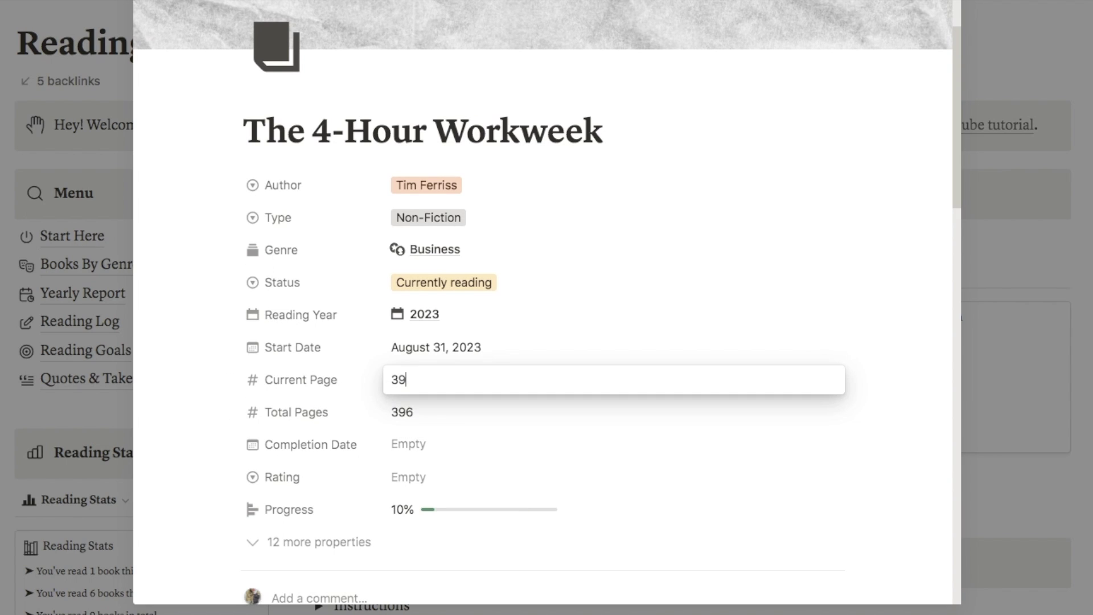
{"action": "key", "text": "Return"}
{"action": "mouse_move", "coordinate": [461, 520]}
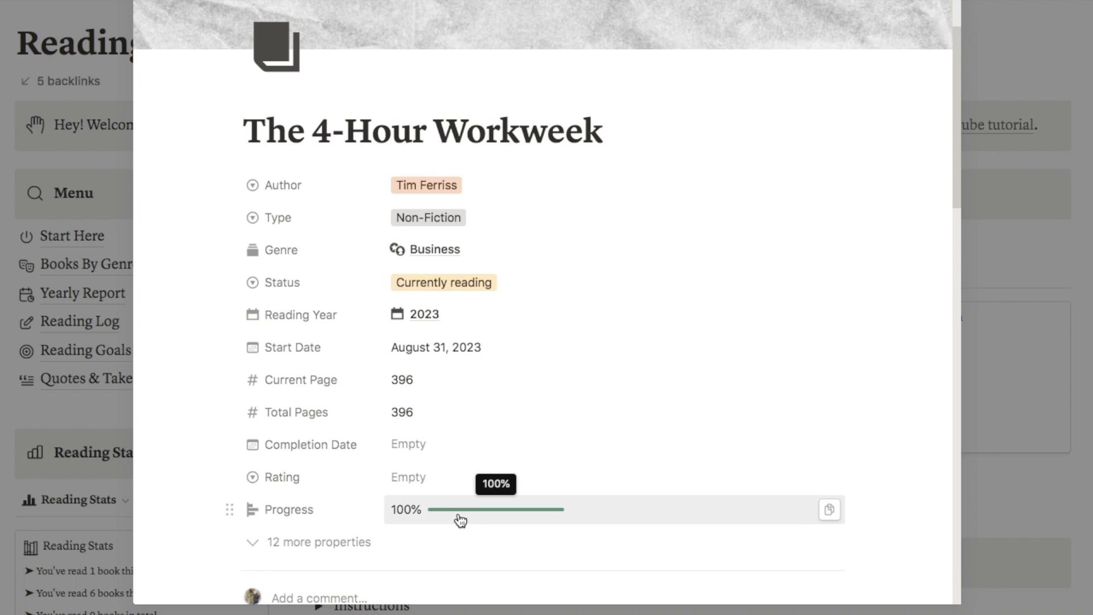
{"action": "left_click", "coordinate": [419, 277]}
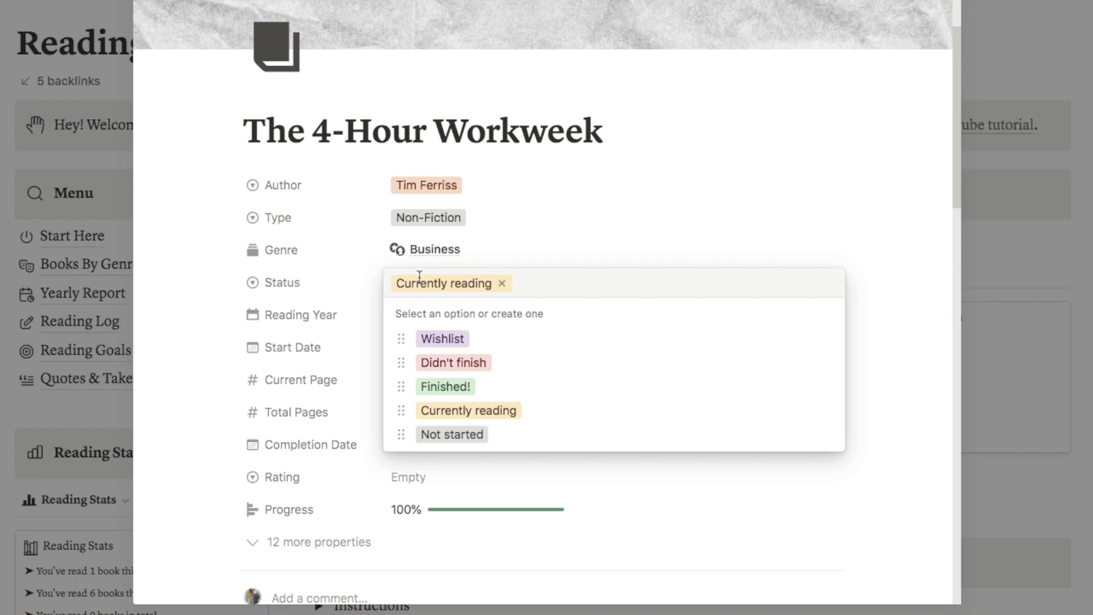
{"action": "left_click", "coordinate": [456, 390]}
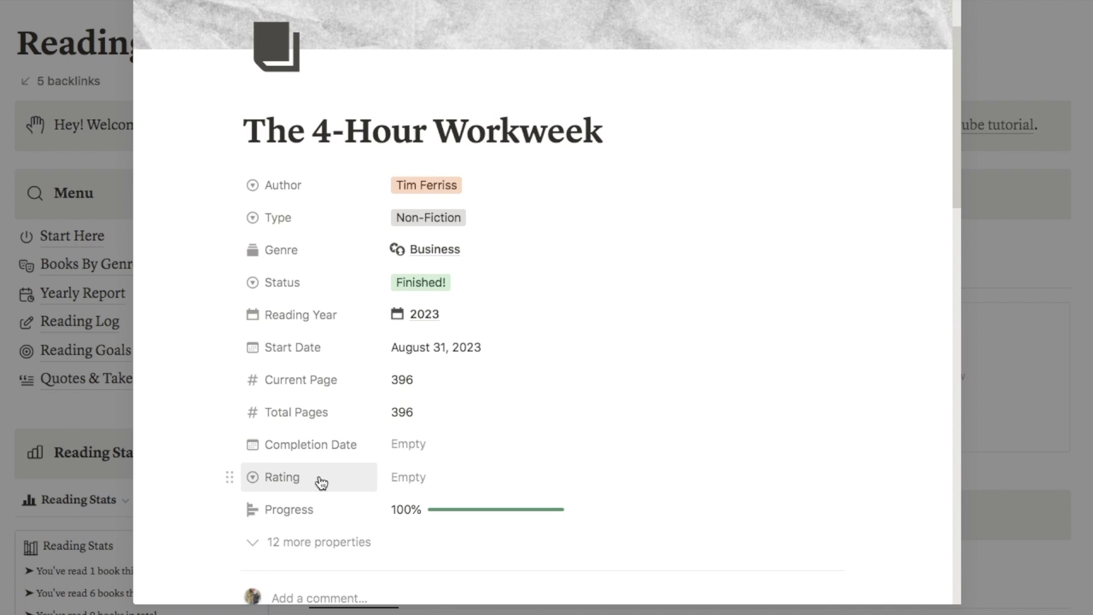
Enter October 15, 2023 as the book's Completion Date, rate it four stars and close its page.
{"action": "left_click", "coordinate": [409, 447]}
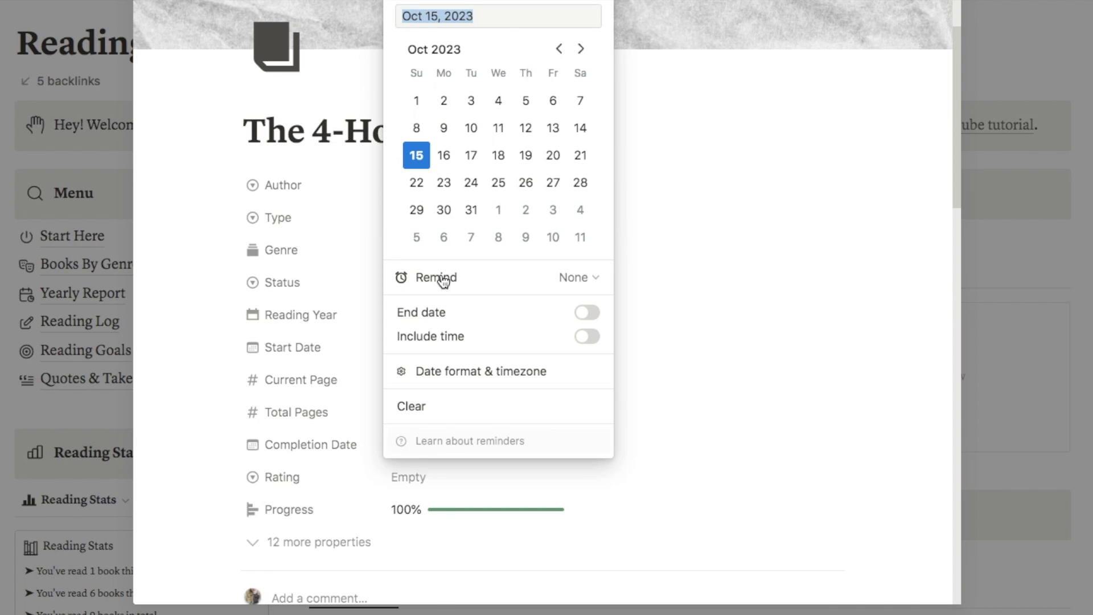
{"action": "left_click", "coordinate": [413, 478]}
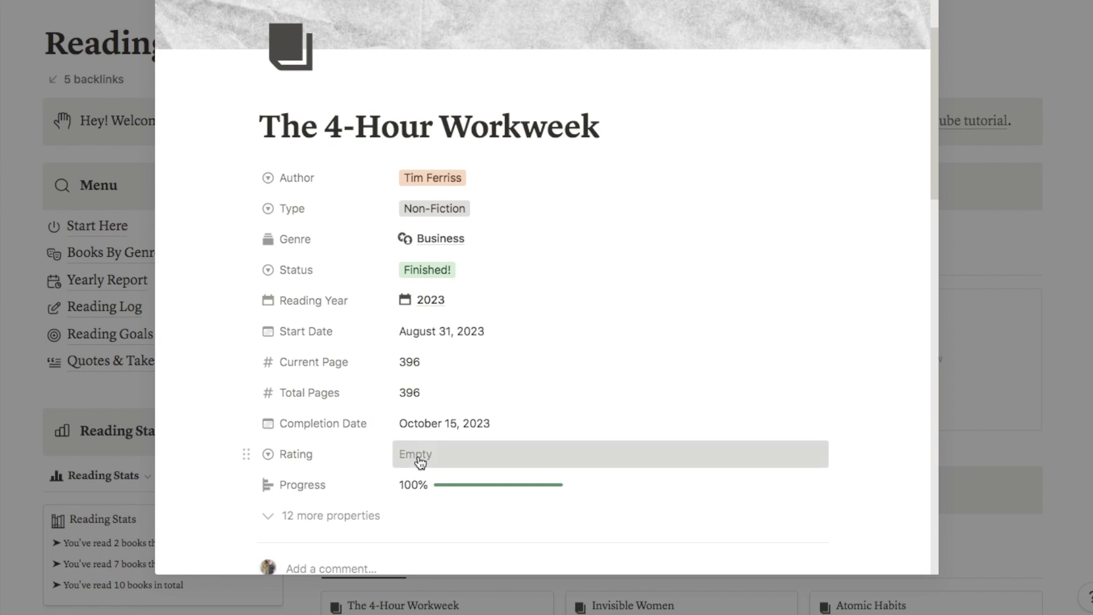
{"action": "left_click", "coordinate": [412, 478]}
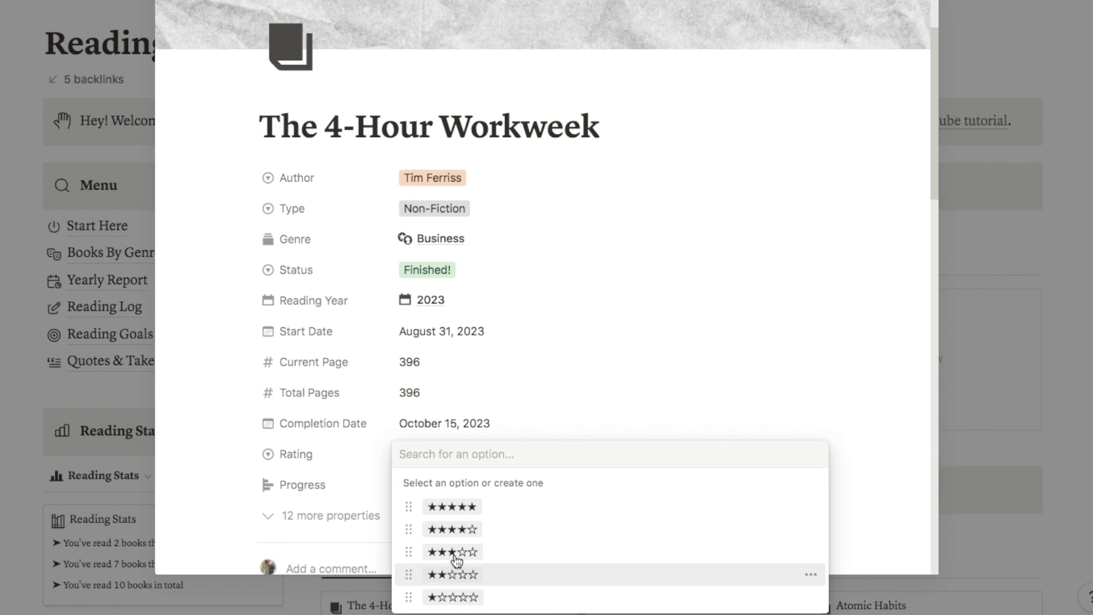
{"action": "left_click", "coordinate": [459, 535]}
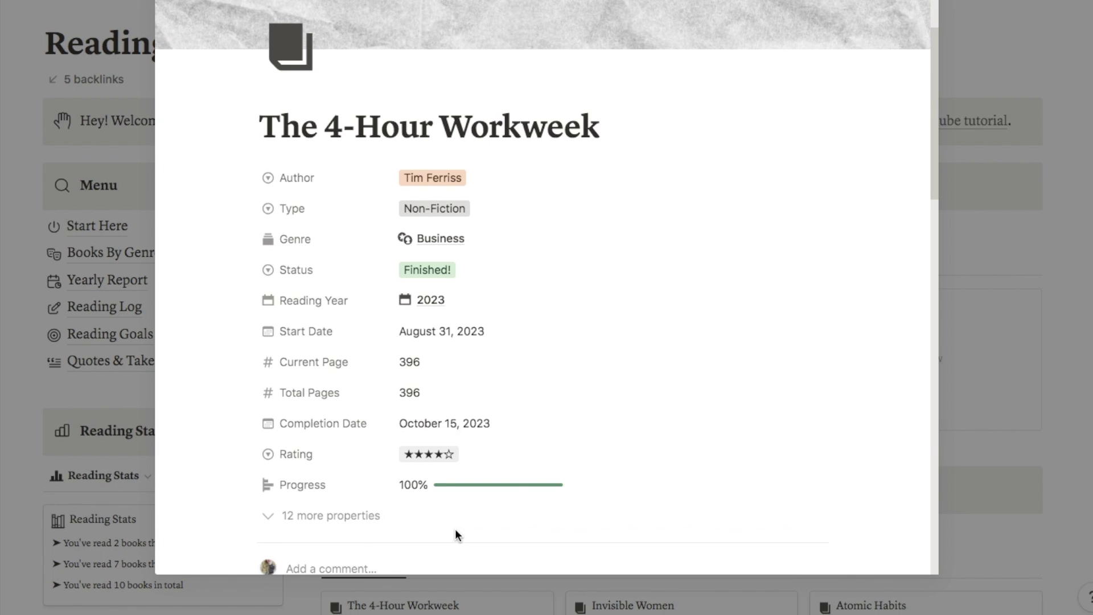
{"action": "left_click", "coordinate": [1066, 328]}
Review the current reading list and the Completed Books section, including its Favorites view.
{"action": "scroll", "coordinate": [854, 342], "scroll_direction": "down", "scroll_amount": 1}
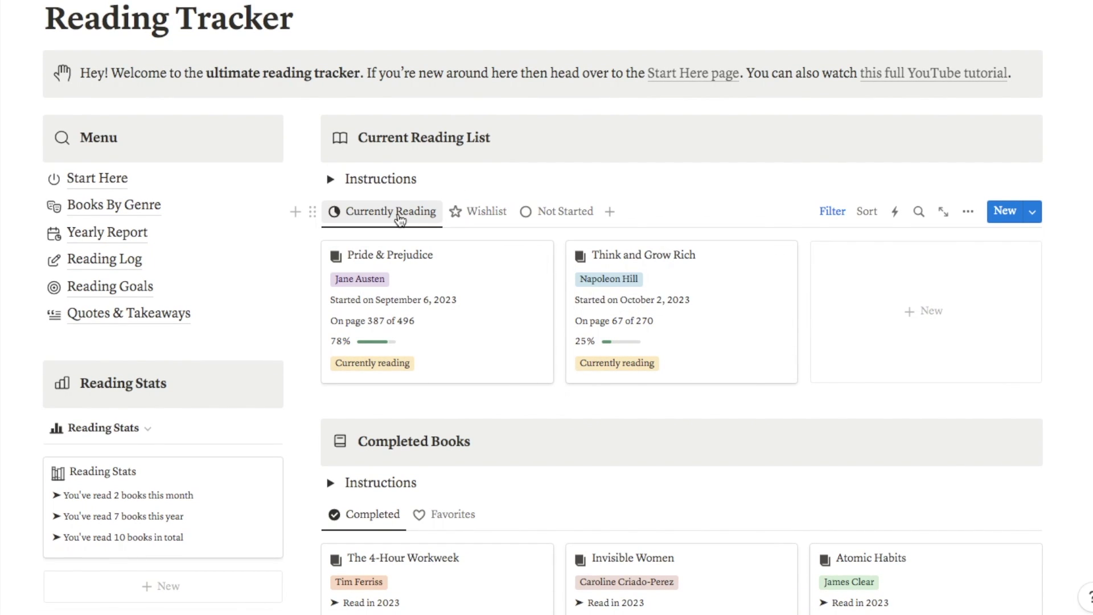
{"action": "scroll", "coordinate": [499, 296], "scroll_direction": "down", "scroll_amount": 5}
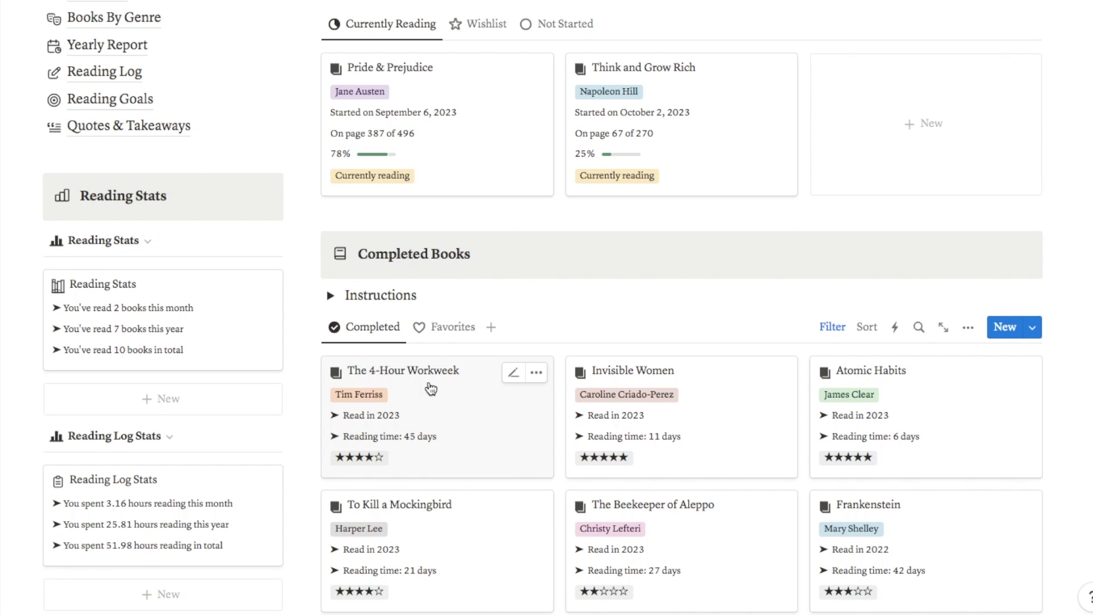
{"action": "scroll", "coordinate": [550, 284], "scroll_direction": "down", "scroll_amount": 3}
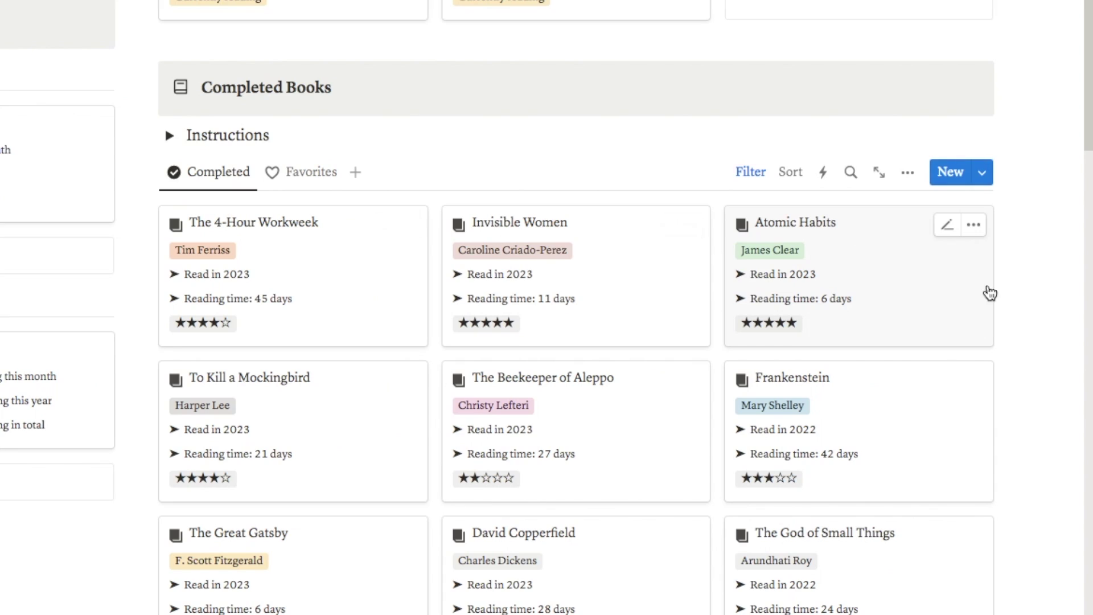
{"action": "scroll", "coordinate": [1036, 367], "scroll_direction": "down", "scroll_amount": 2}
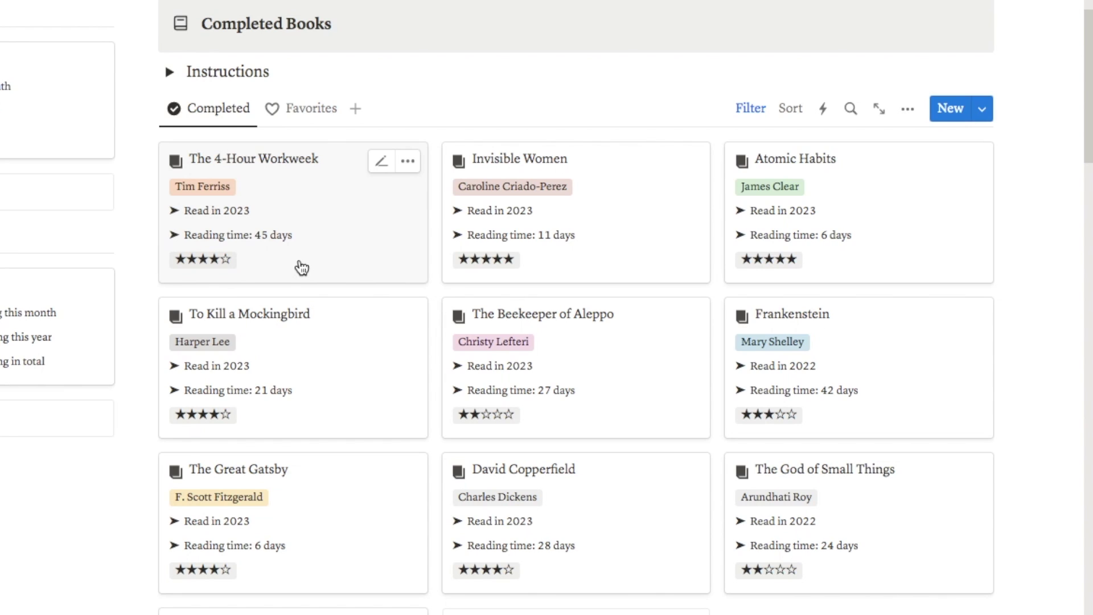
{"action": "scroll", "coordinate": [316, 278], "scroll_direction": "up", "scroll_amount": 1}
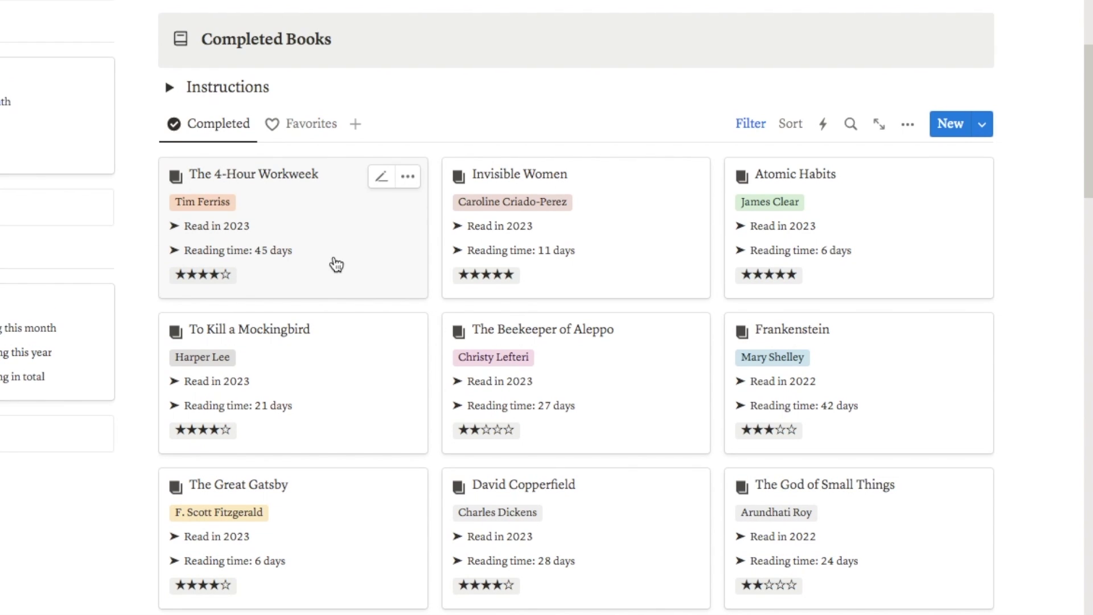
{"action": "left_click", "coordinate": [300, 127]}
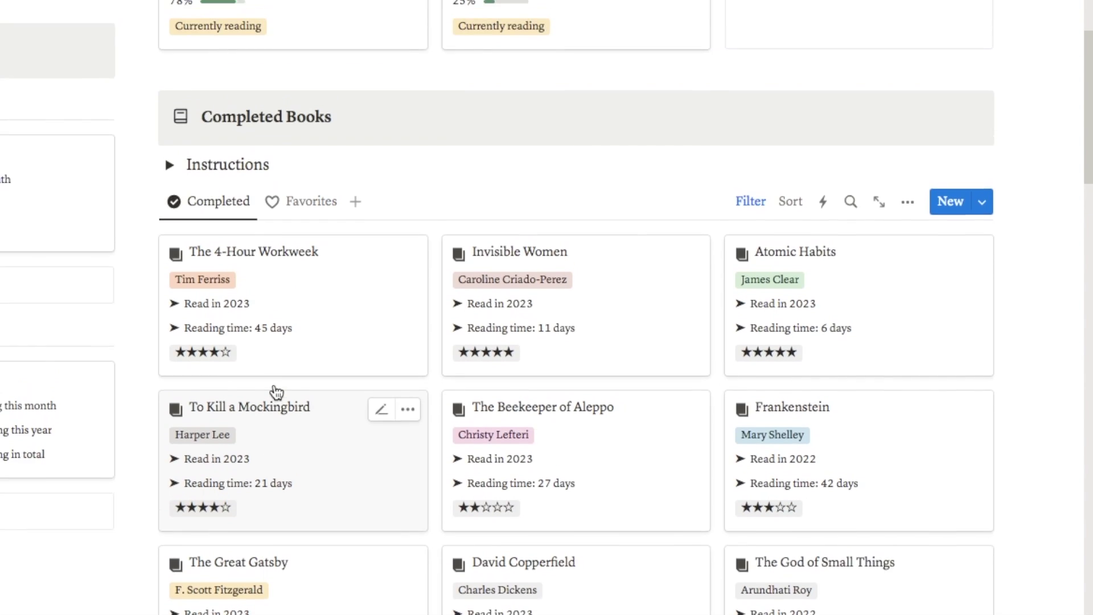
Show the Wishlist in the Current Reading List section and open the page of The Book Thief.
{"action": "scroll", "coordinate": [273, 390], "scroll_direction": "up", "scroll_amount": 6}
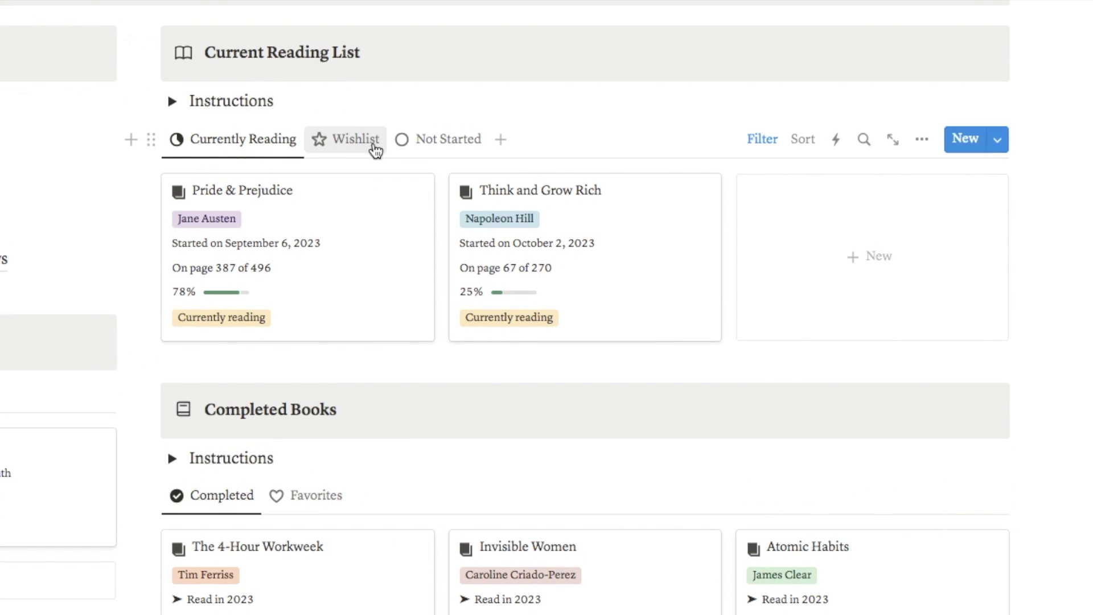
{"action": "left_click", "coordinate": [350, 142]}
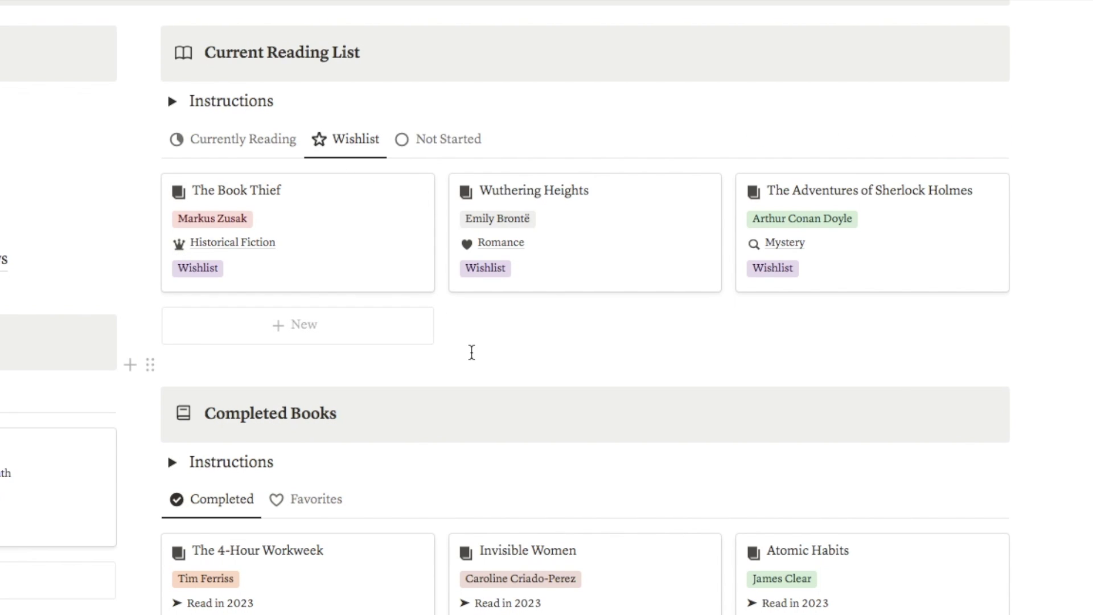
{"action": "left_click", "coordinate": [348, 283]}
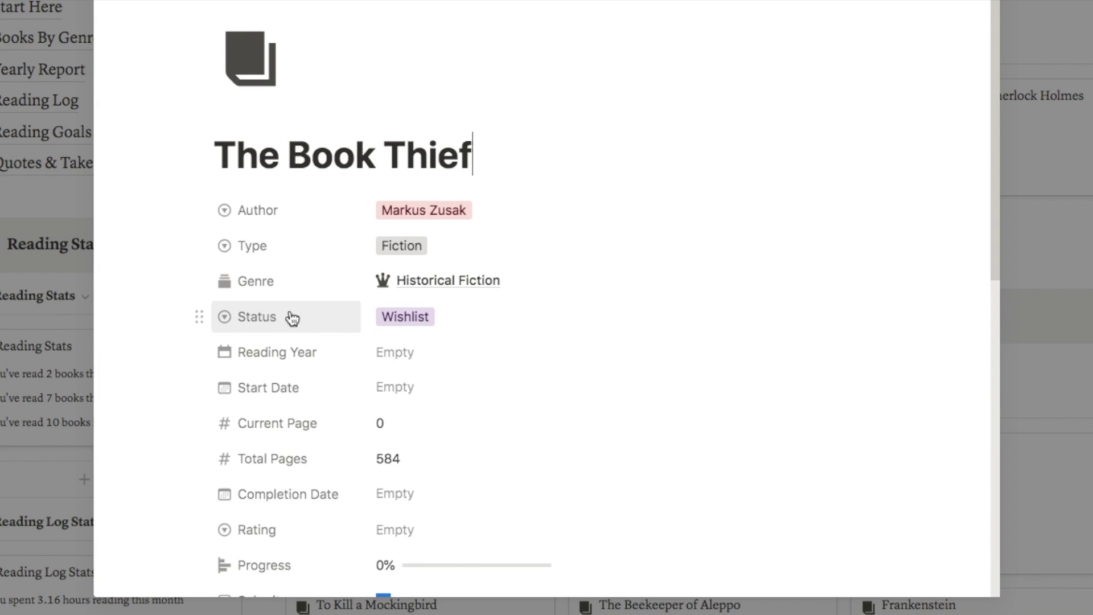
Look over the Status options for The Book Thief and close its page.
{"action": "left_click", "coordinate": [430, 324]}
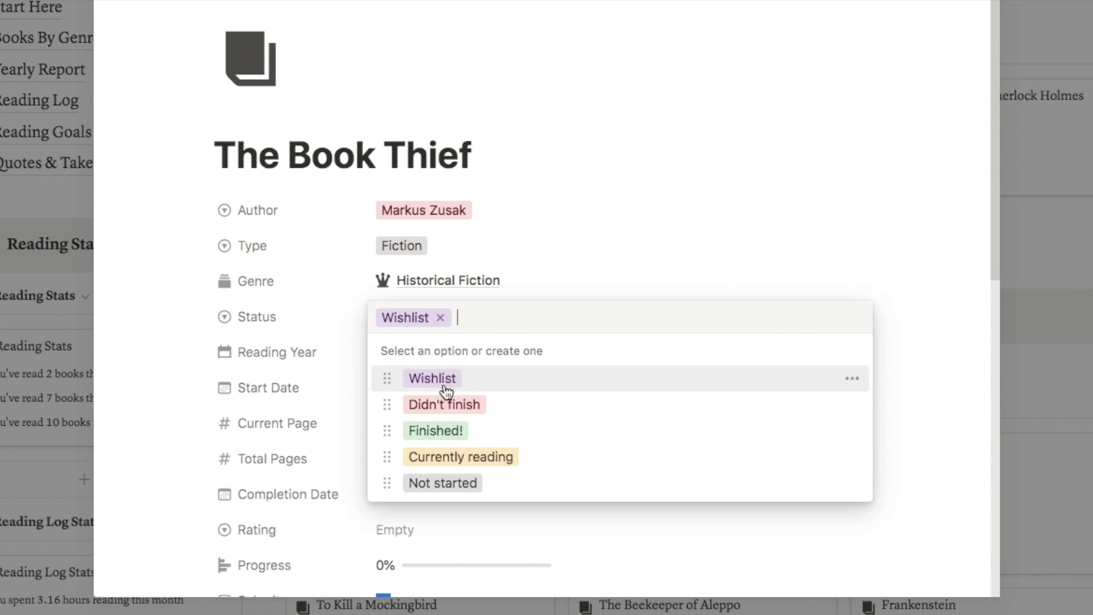
{"action": "left_click", "coordinate": [917, 228]}
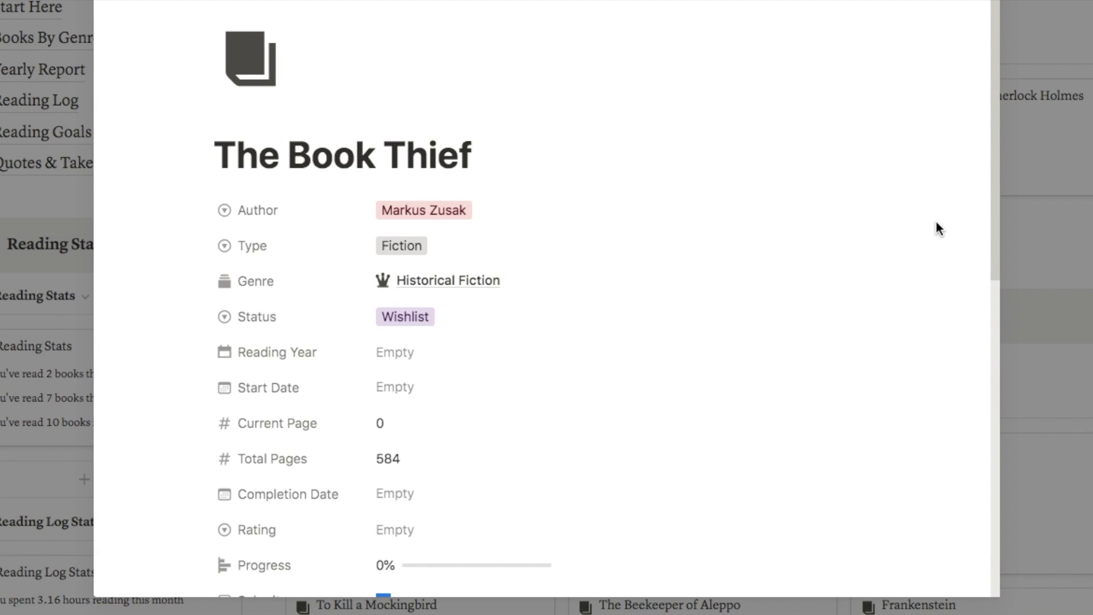
{"action": "key", "text": "Escape"}
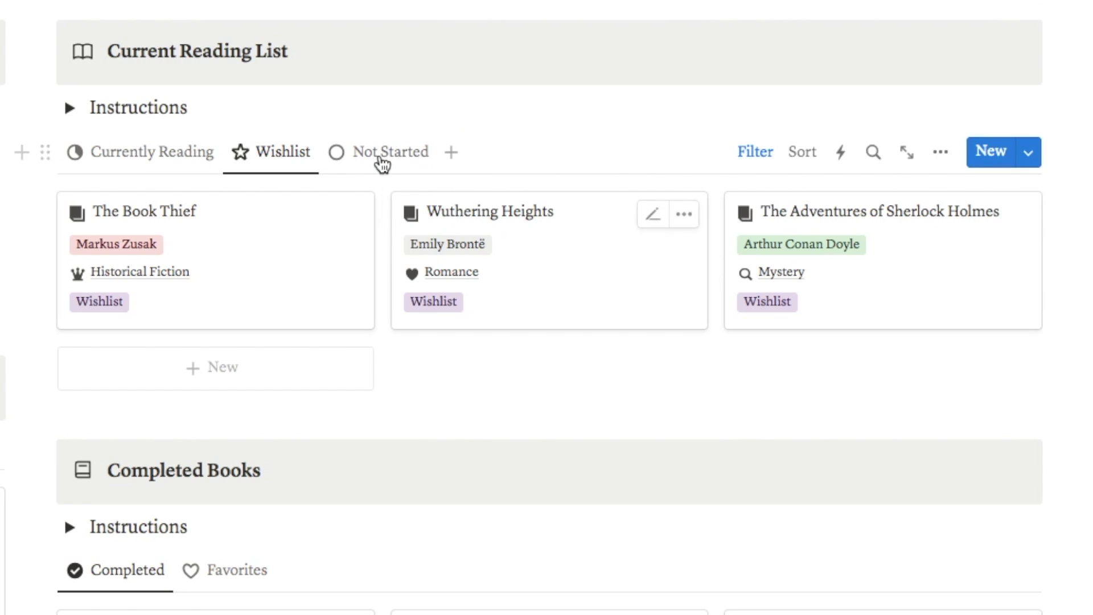
Show the Not Started books, set the Status of 1984 to Wishlist and show the Wishlist view.
{"action": "left_click", "coordinate": [547, 48]}
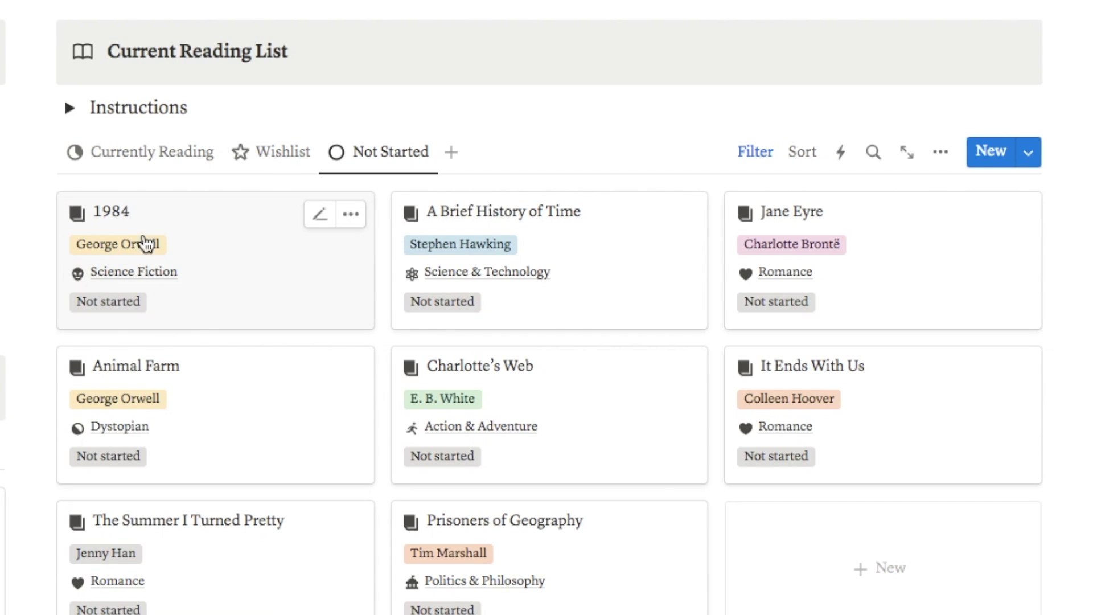
{"action": "left_click", "coordinate": [110, 304]}
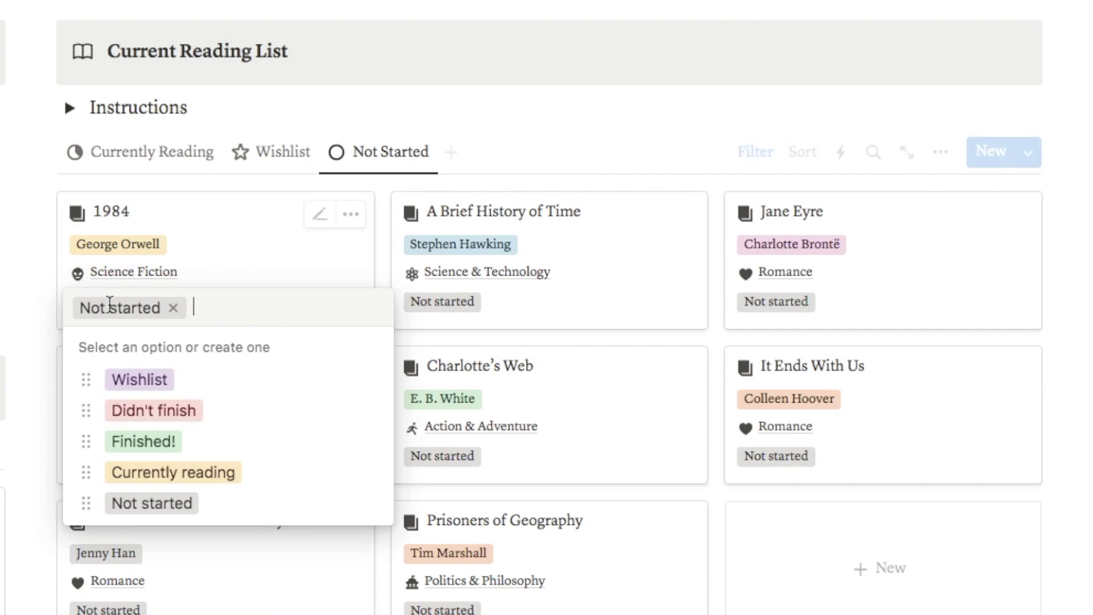
{"action": "left_click", "coordinate": [114, 379]}
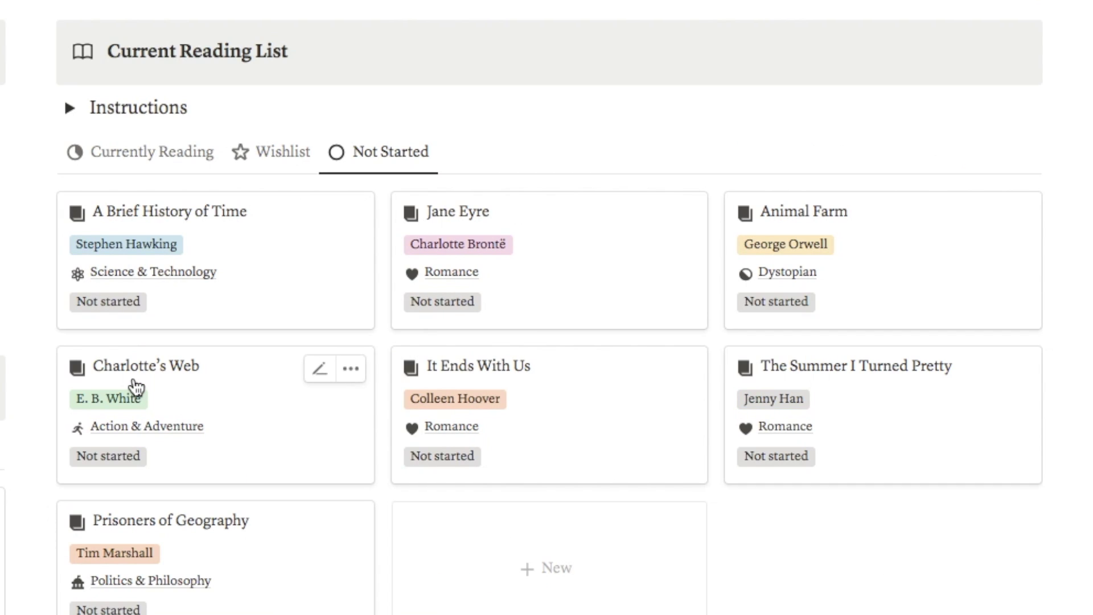
{"action": "left_click", "coordinate": [273, 166]}
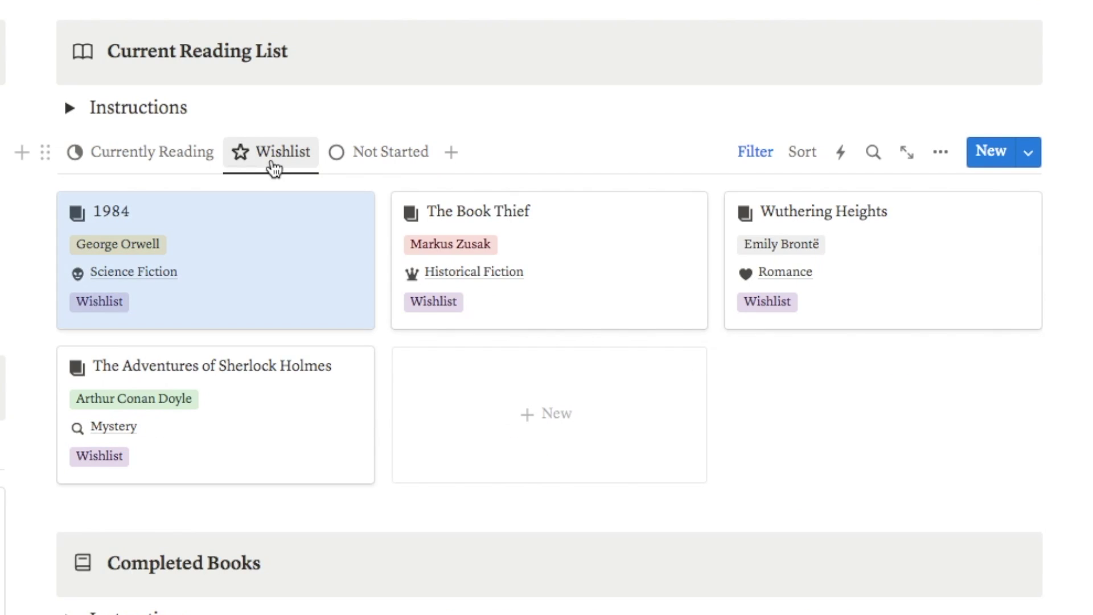
{"action": "left_click", "coordinate": [1060, 366]}
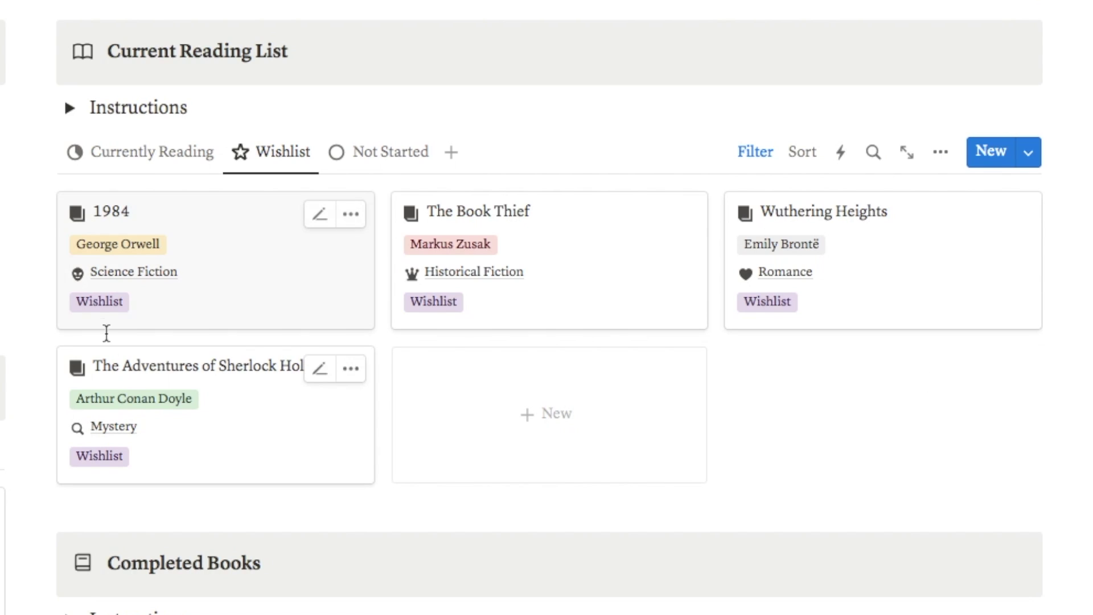
Set the Status of 1984 to Currently reading and show the Currently Reading view.
{"action": "left_click", "coordinate": [106, 315]}
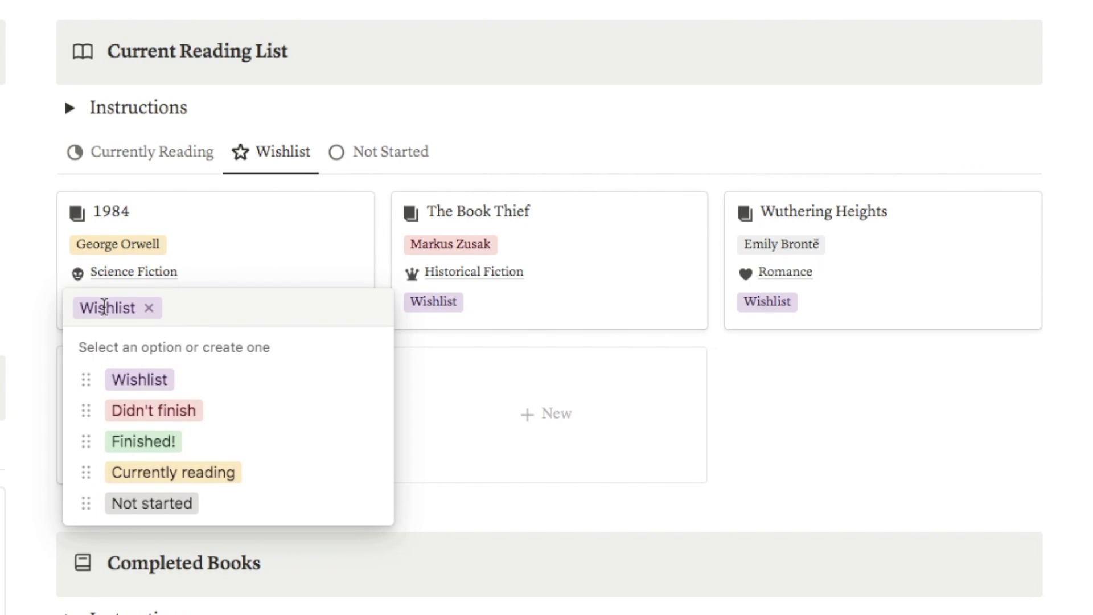
{"action": "left_click", "coordinate": [180, 483]}
{"action": "left_click", "coordinate": [152, 152]}
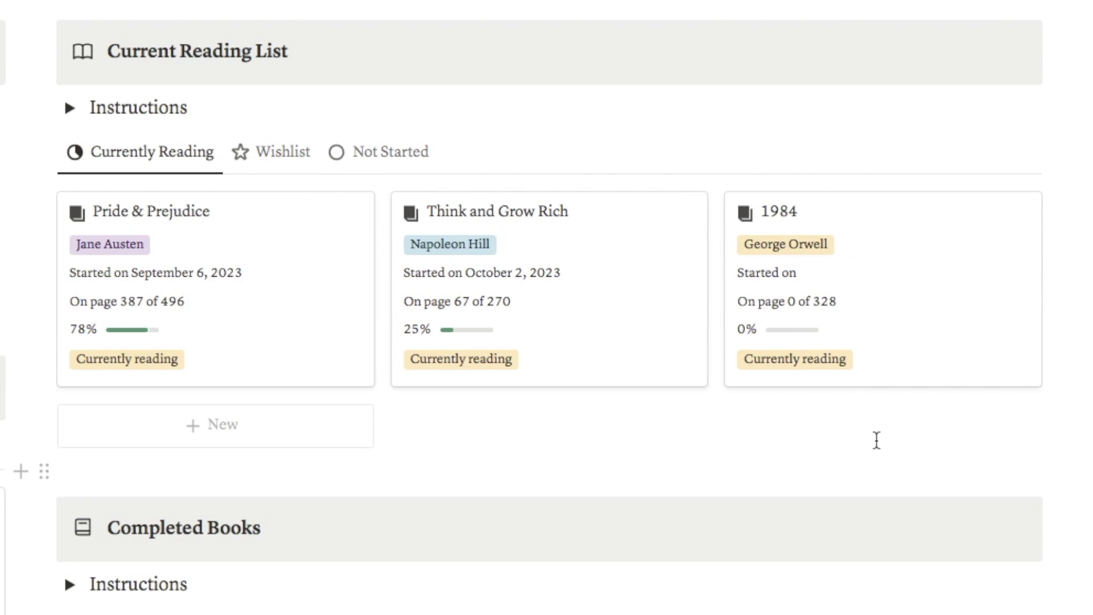
Fill in 1984's Reading Year as 2023 and its Start Date as October 15, 2023, and close its page.
{"action": "left_click", "coordinate": [890, 320]}
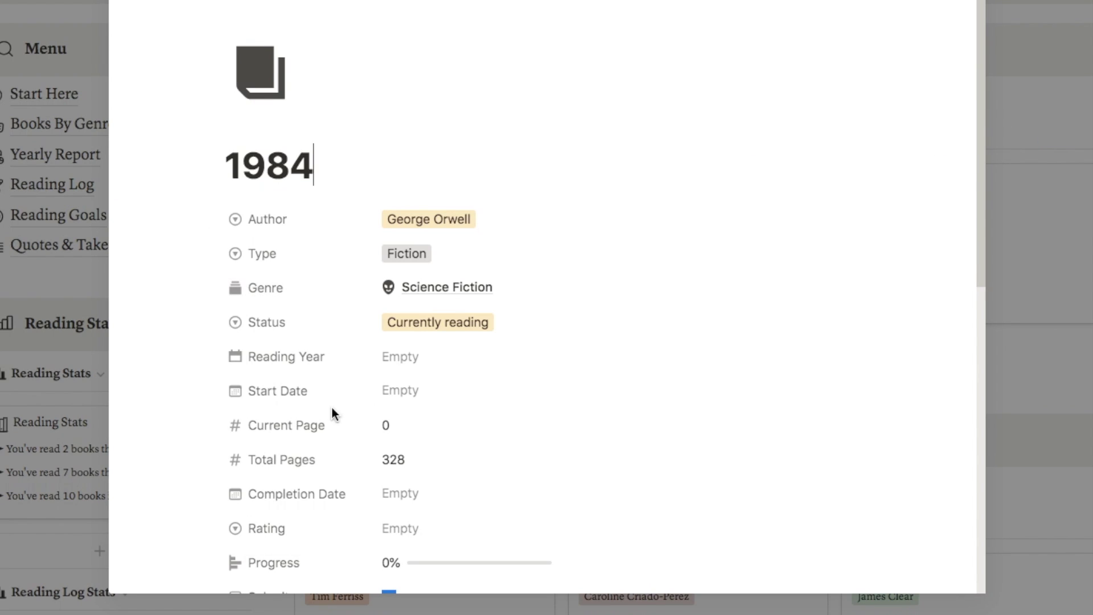
{"action": "scroll", "coordinate": [332, 413], "scroll_direction": "down", "scroll_amount": 1}
{"action": "left_click", "coordinate": [402, 347]}
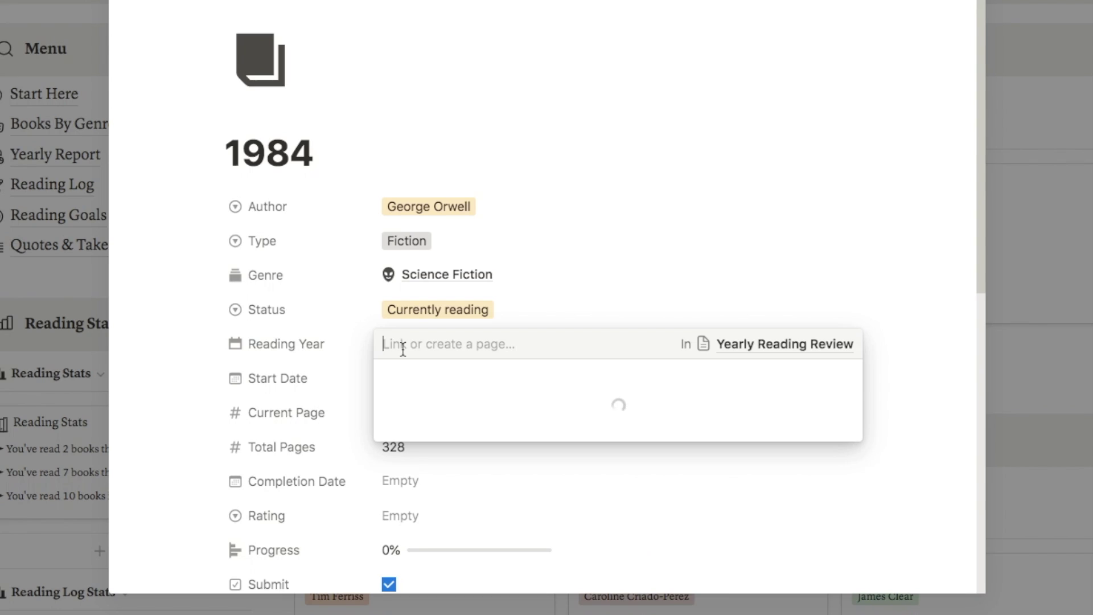
{"action": "left_click", "coordinate": [417, 407]}
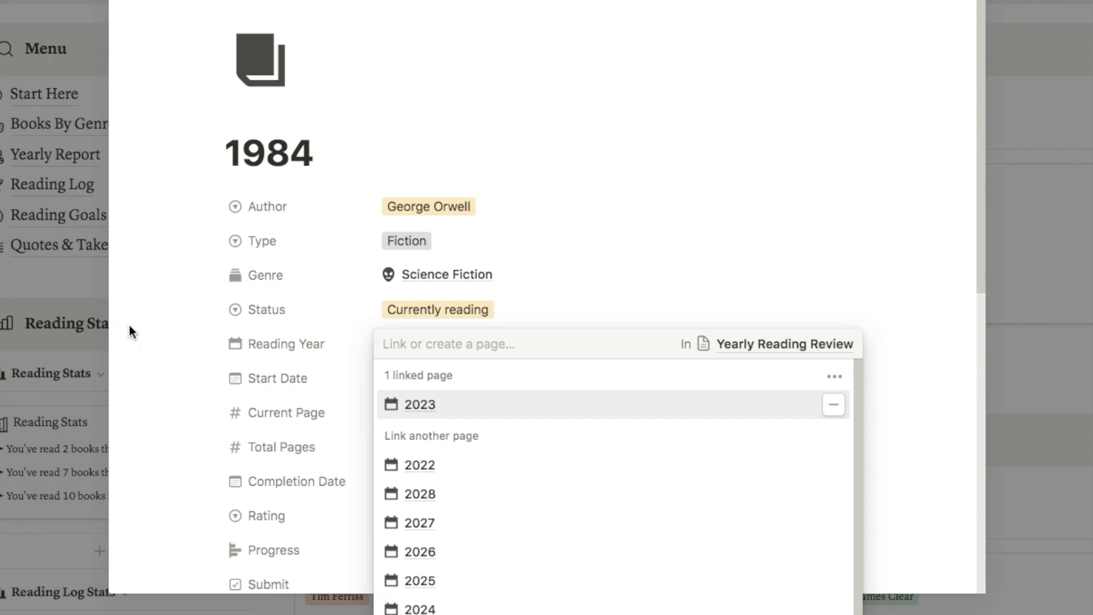
{"action": "left_click", "coordinate": [130, 331]}
{"action": "left_click", "coordinate": [387, 378]}
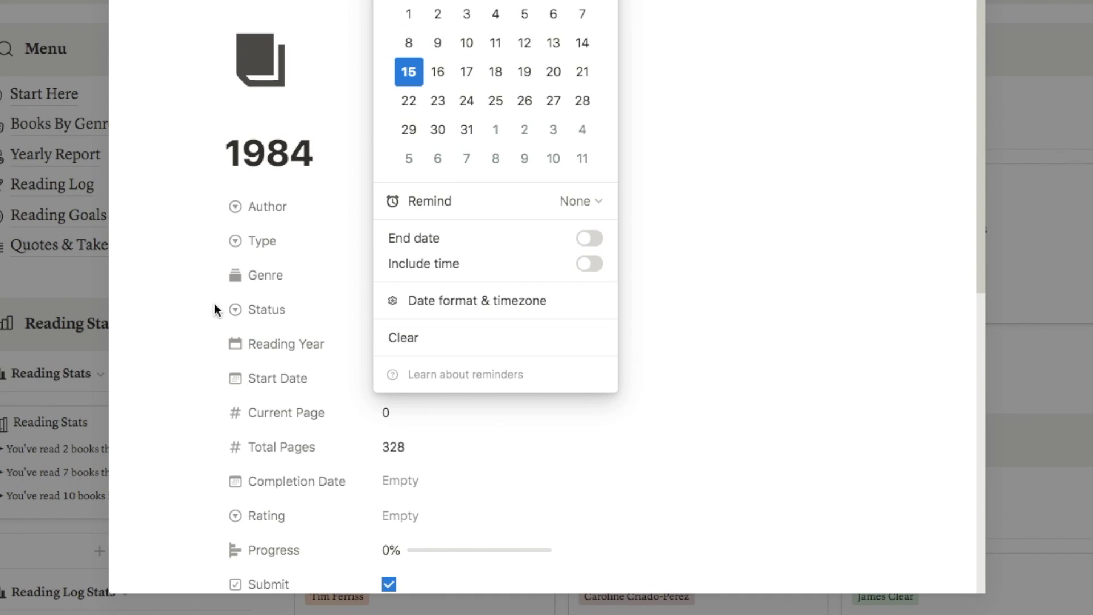
{"action": "left_click", "coordinate": [1036, 330]}
Open The 4-Hour Workweek from Completed Books and add the Non-Fiction book review template to its page.
{"action": "scroll", "coordinate": [1057, 346], "scroll_direction": "down", "scroll_amount": 8}
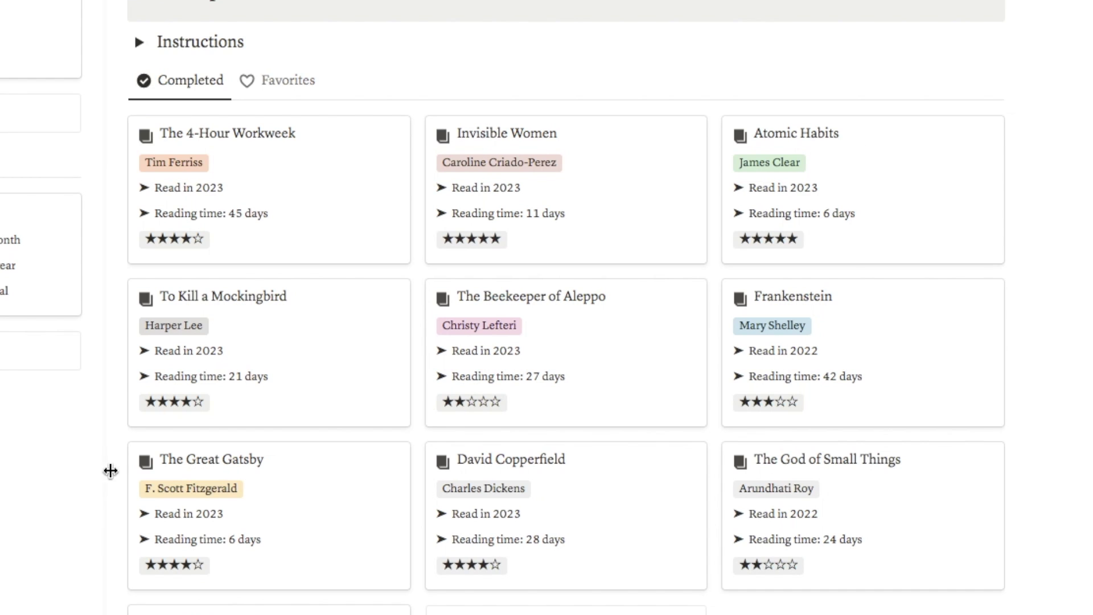
{"action": "left_click", "coordinate": [319, 250]}
{"action": "scroll", "coordinate": [654, 208], "scroll_direction": "down", "scroll_amount": 7}
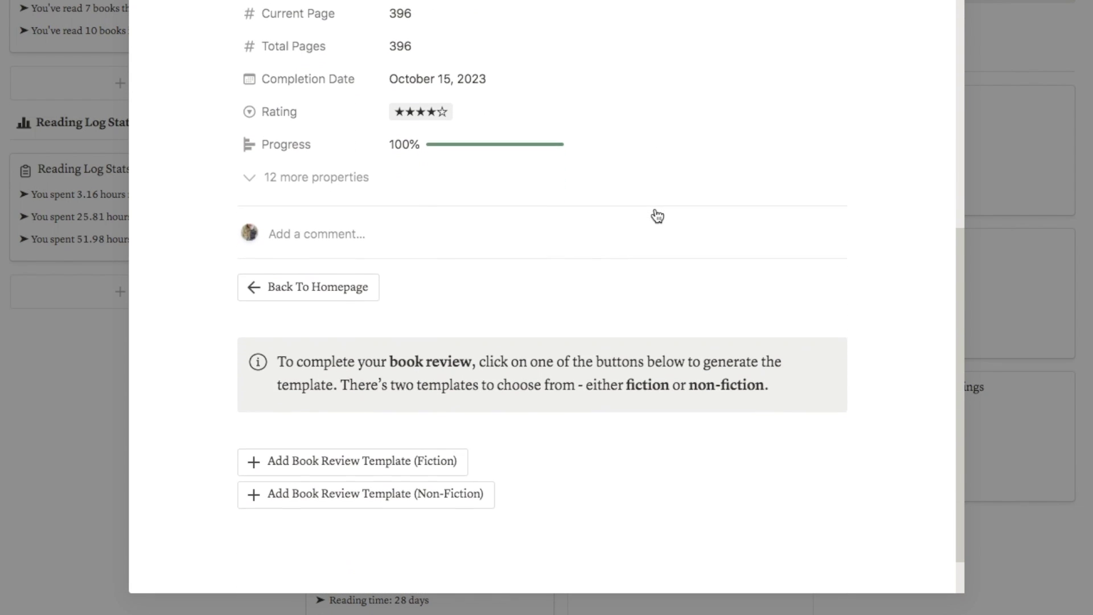
{"action": "scroll", "coordinate": [658, 216], "scroll_direction": "down", "scroll_amount": 1}
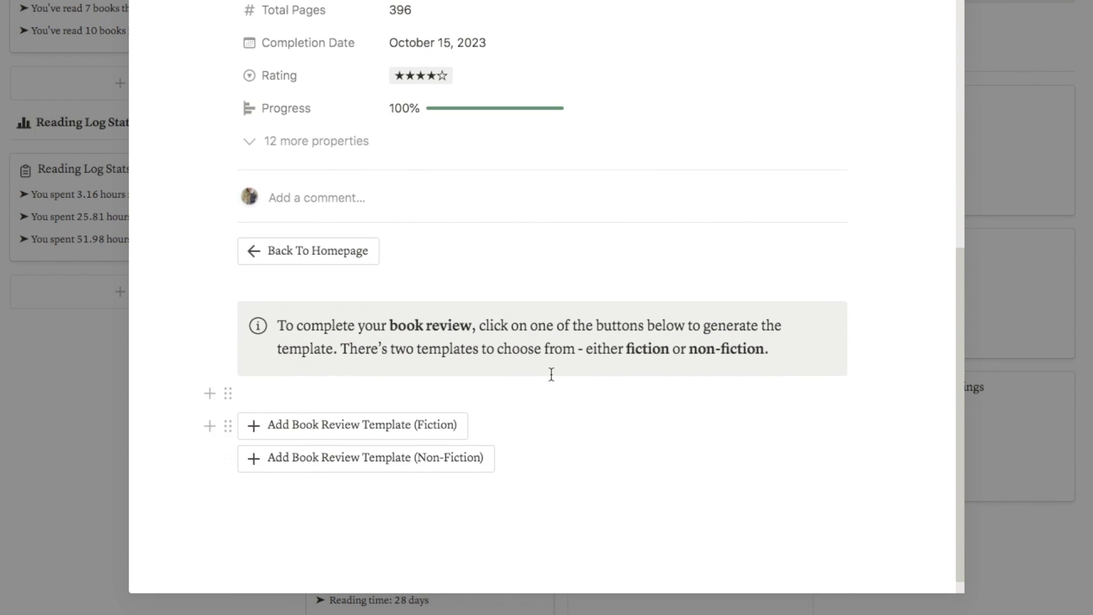
{"action": "scroll", "coordinate": [400, 348], "scroll_direction": "down", "scroll_amount": 1}
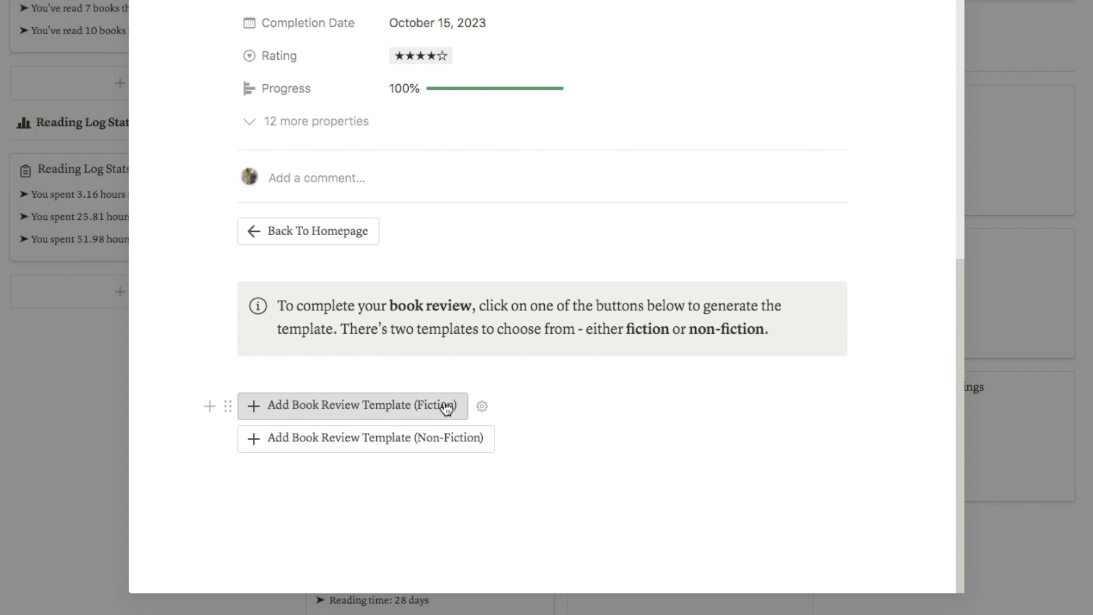
{"action": "left_click", "coordinate": [421, 443]}
Review the book review template's question sections and the Favorite Quotes/Takeaways list, and close the page.
{"action": "scroll", "coordinate": [586, 322], "scroll_direction": "down", "scroll_amount": 2}
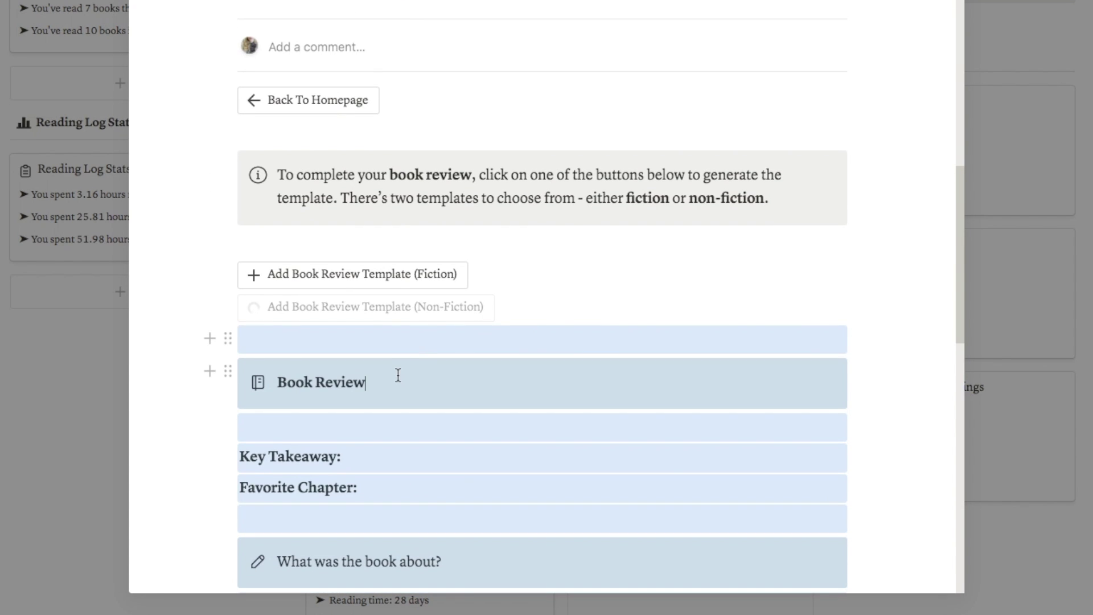
{"action": "scroll", "coordinate": [519, 313], "scroll_direction": "down", "scroll_amount": 3}
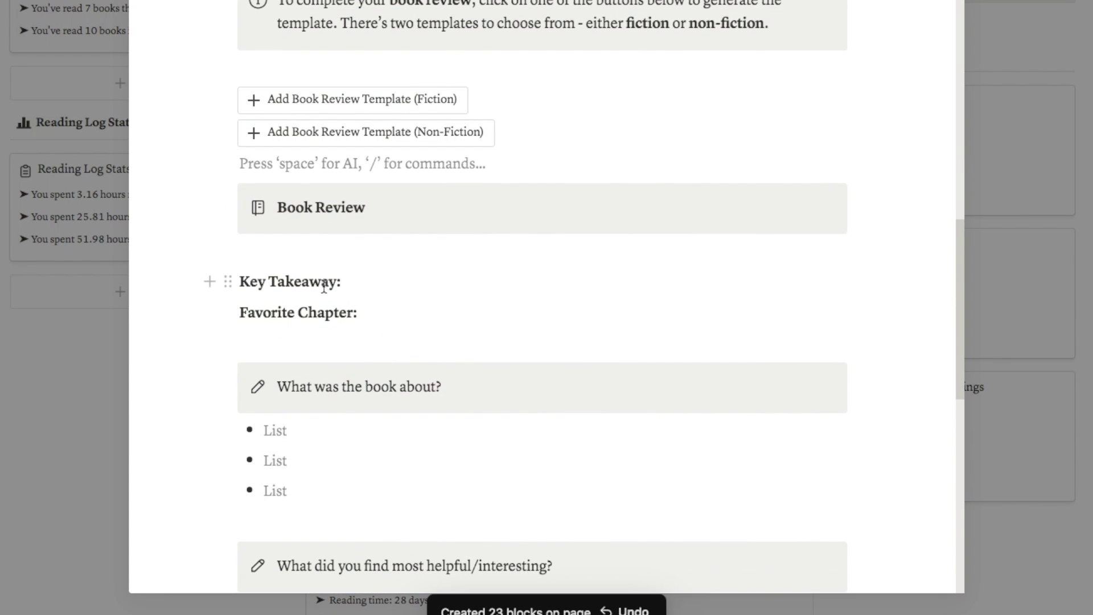
{"action": "scroll", "coordinate": [342, 330], "scroll_direction": "down", "scroll_amount": 3}
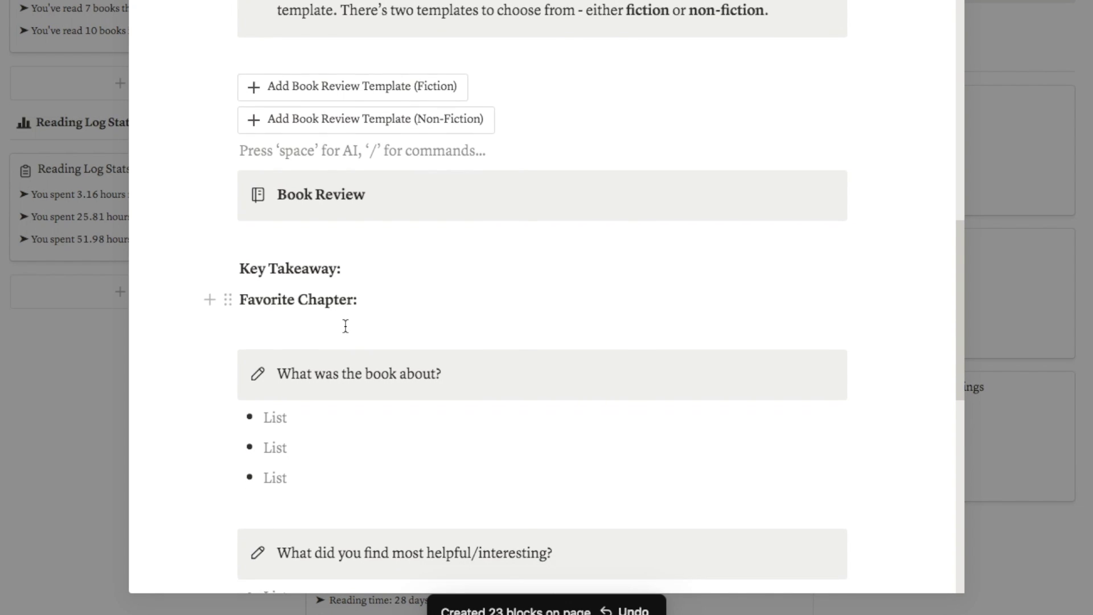
{"action": "scroll", "coordinate": [339, 337], "scroll_direction": "down", "scroll_amount": 2}
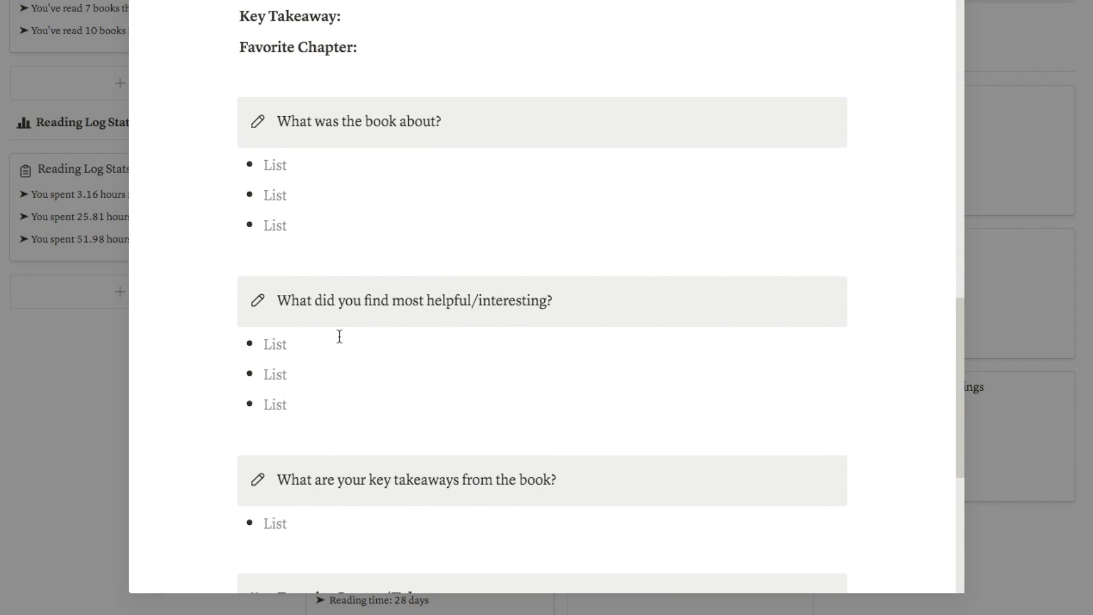
{"action": "scroll", "coordinate": [340, 336], "scroll_direction": "down", "scroll_amount": 2}
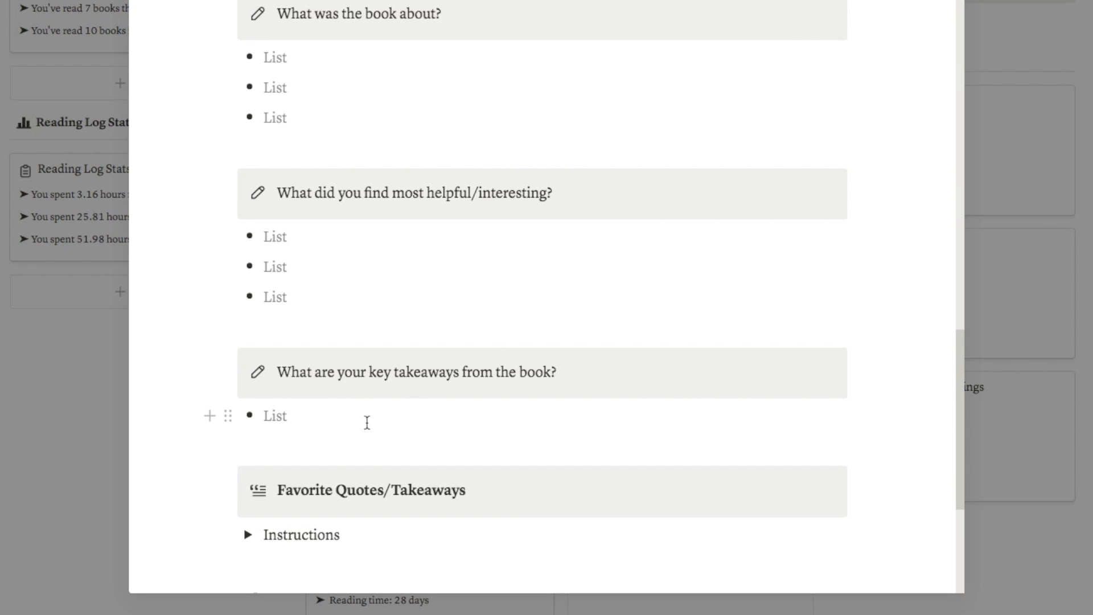
{"action": "scroll", "coordinate": [367, 422], "scroll_direction": "down", "scroll_amount": 2}
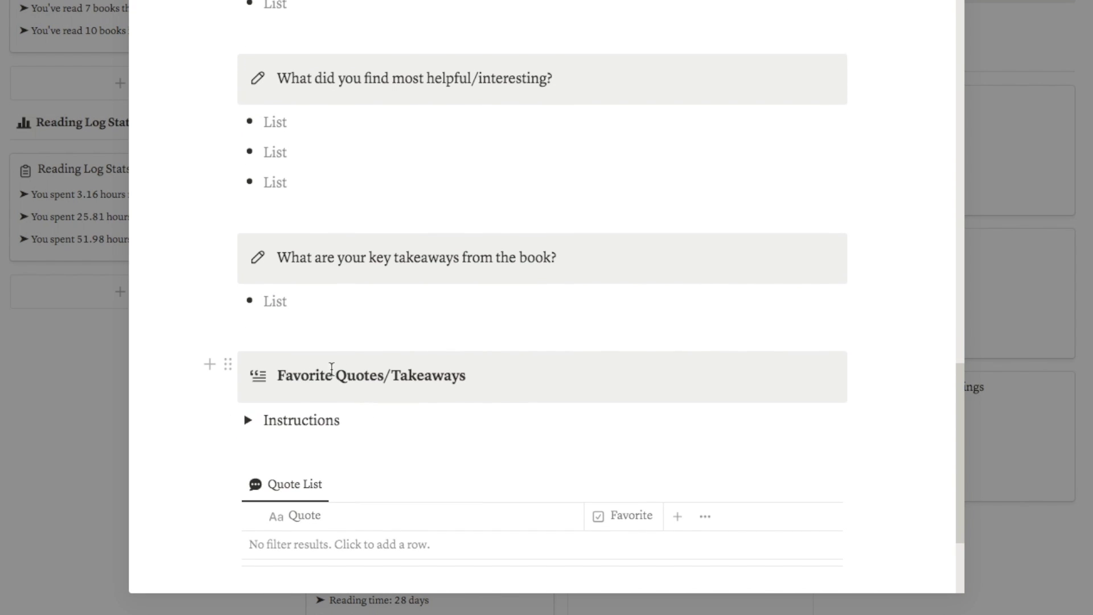
{"action": "scroll", "coordinate": [418, 376], "scroll_direction": "down", "scroll_amount": 3}
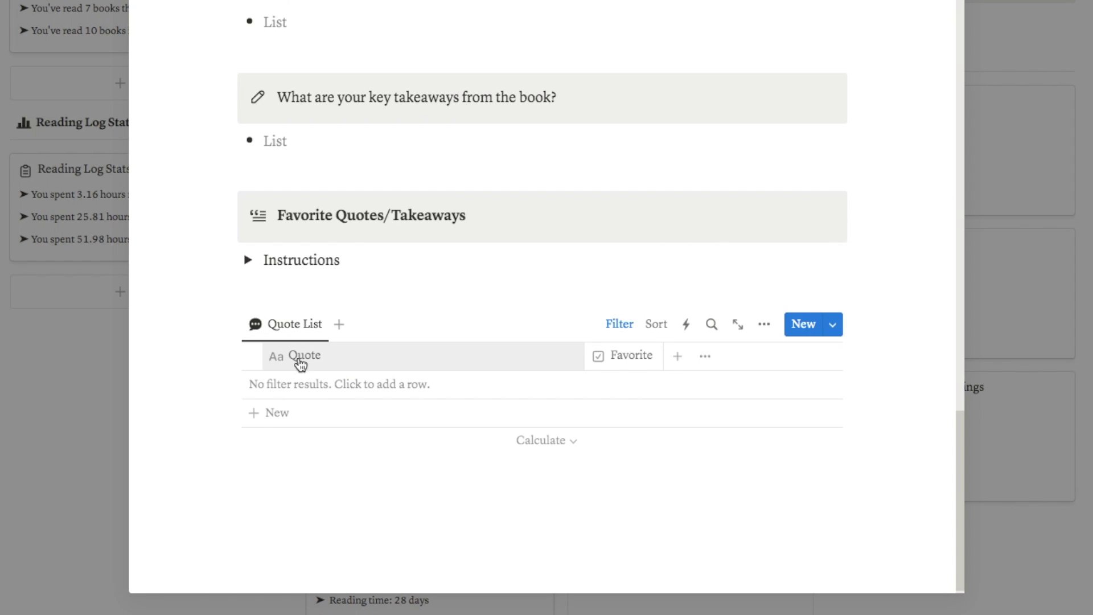
{"action": "scroll", "coordinate": [288, 408], "scroll_direction": "up", "scroll_amount": 15}
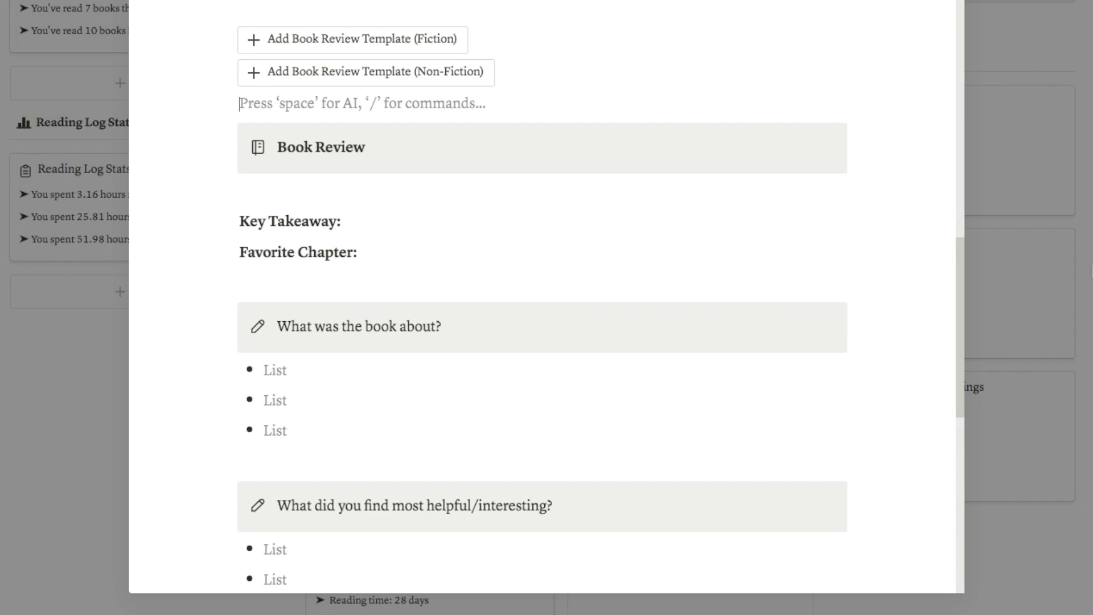
{"action": "scroll", "coordinate": [409, 343], "scroll_direction": "down", "scroll_amount": 15}
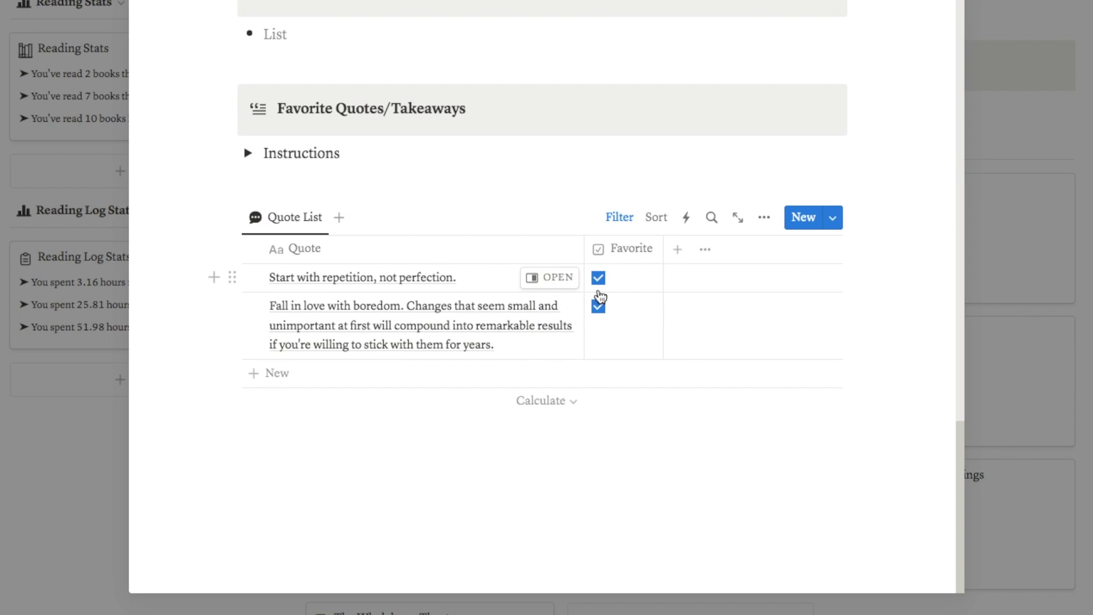
{"action": "key", "text": "Escape"}
Examine the Master Book Database and its columns, along with the Currently Reading and Completed Books sections.
{"action": "scroll", "coordinate": [680, 338], "scroll_direction": "down", "scroll_amount": 12}
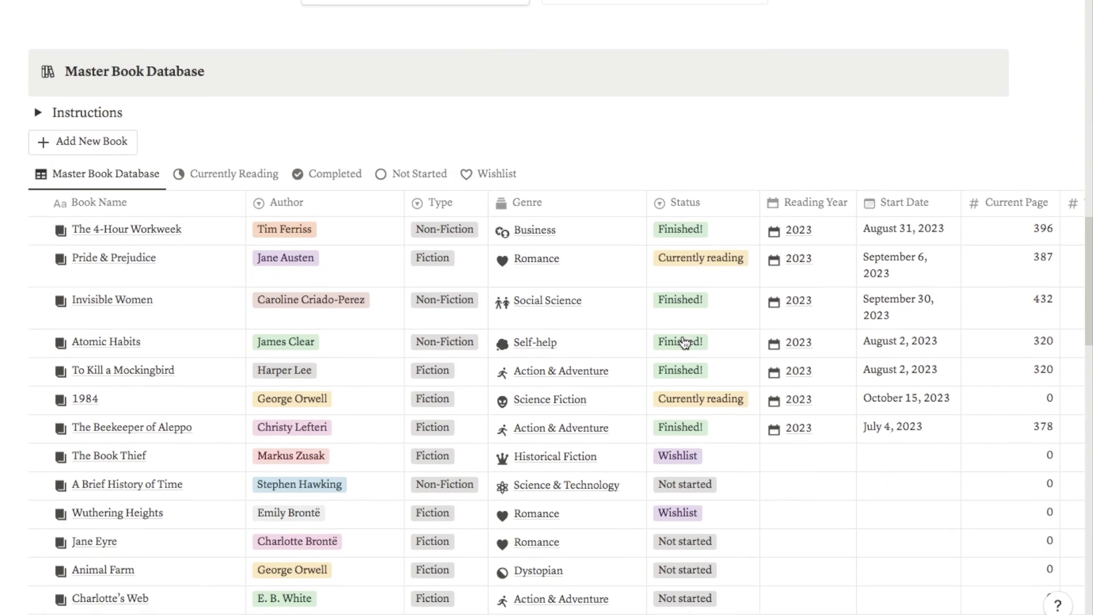
{"action": "scroll", "coordinate": [684, 342], "scroll_direction": "up", "scroll_amount": 15}
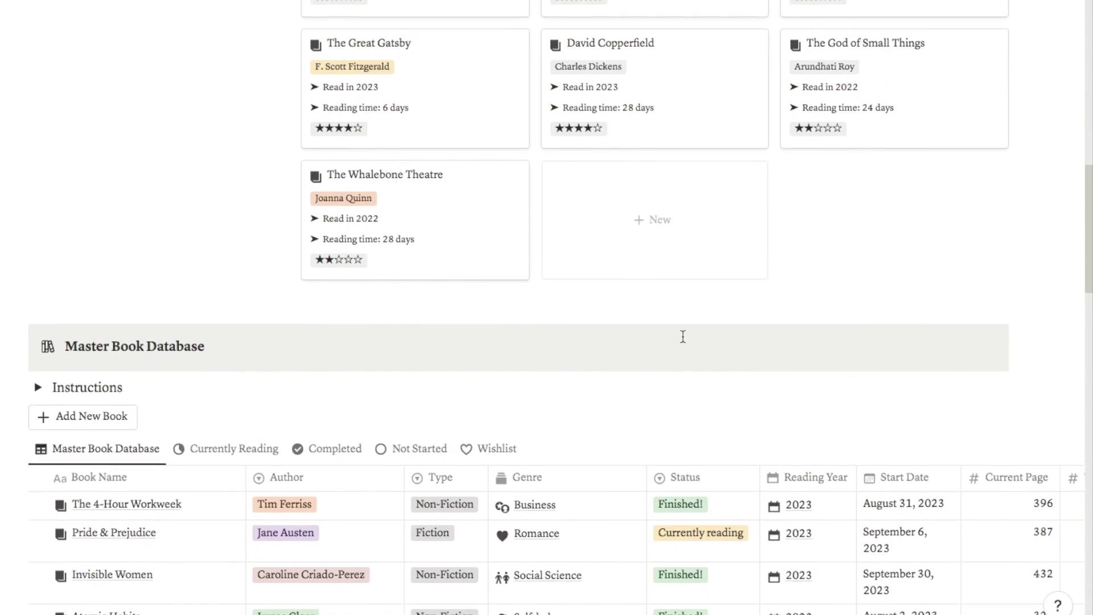
{"action": "scroll", "coordinate": [685, 342], "scroll_direction": "up", "scroll_amount": 5}
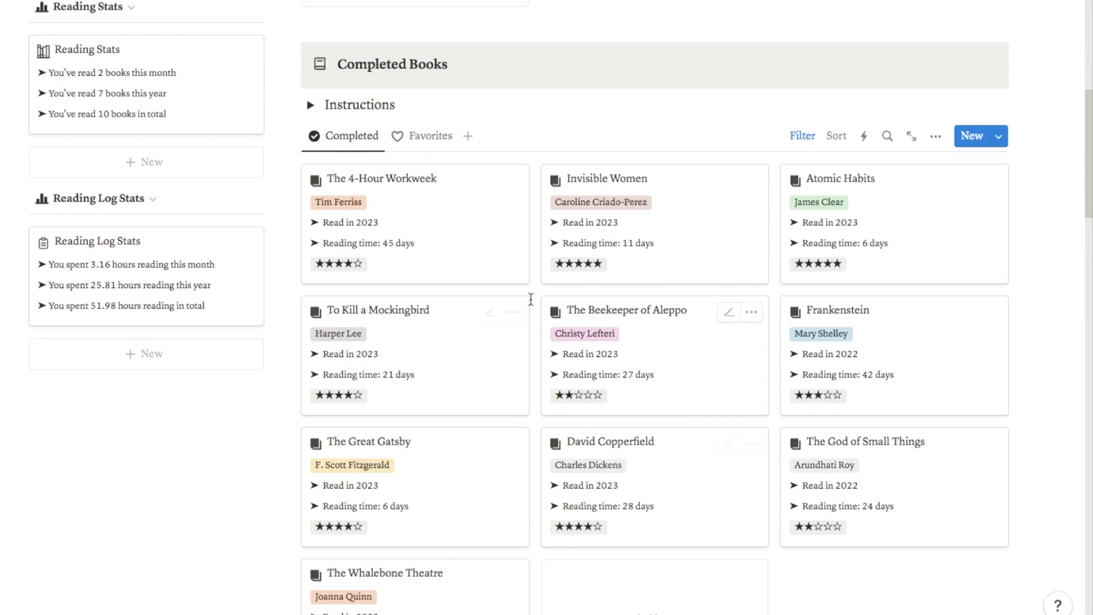
{"action": "scroll", "coordinate": [556, 188], "scroll_direction": "up", "scroll_amount": 1}
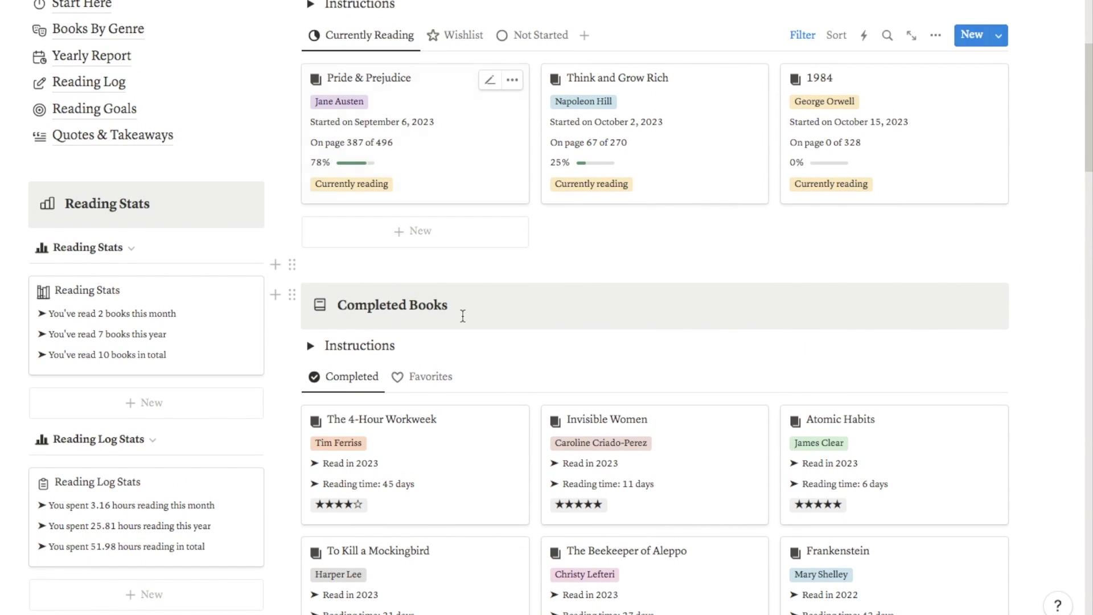
{"action": "scroll", "coordinate": [461, 313], "scroll_direction": "down", "scroll_amount": 10}
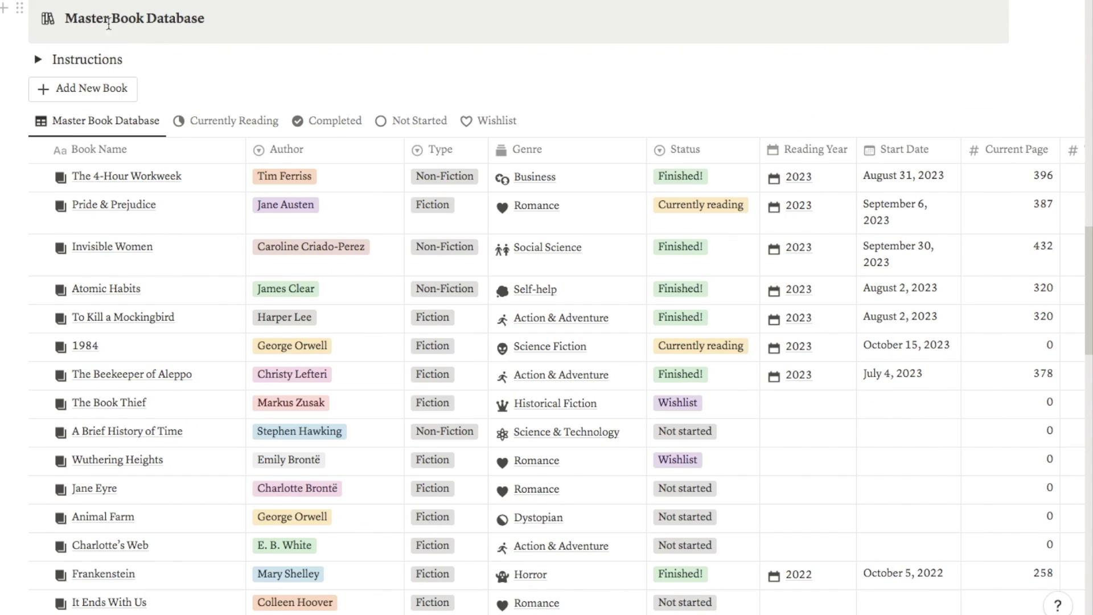
{"action": "scroll", "coordinate": [165, 193], "scroll_direction": "down", "scroll_amount": 1}
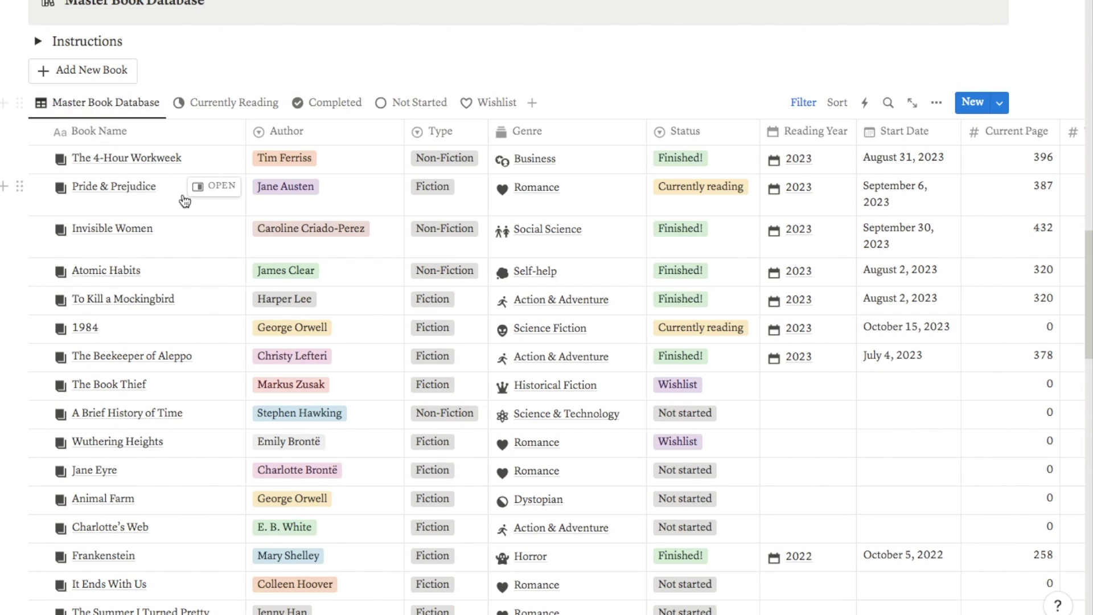
{"action": "scroll", "coordinate": [216, 188], "scroll_direction": "down", "scroll_amount": 1}
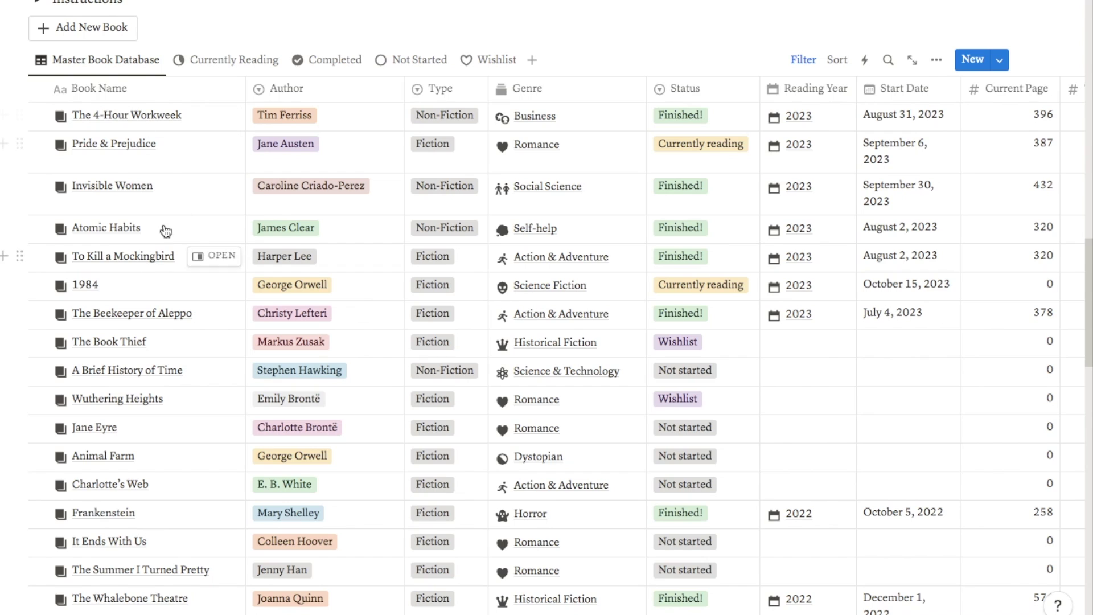
{"action": "scroll", "coordinate": [437, 196], "scroll_direction": "right", "scroll_amount": 3}
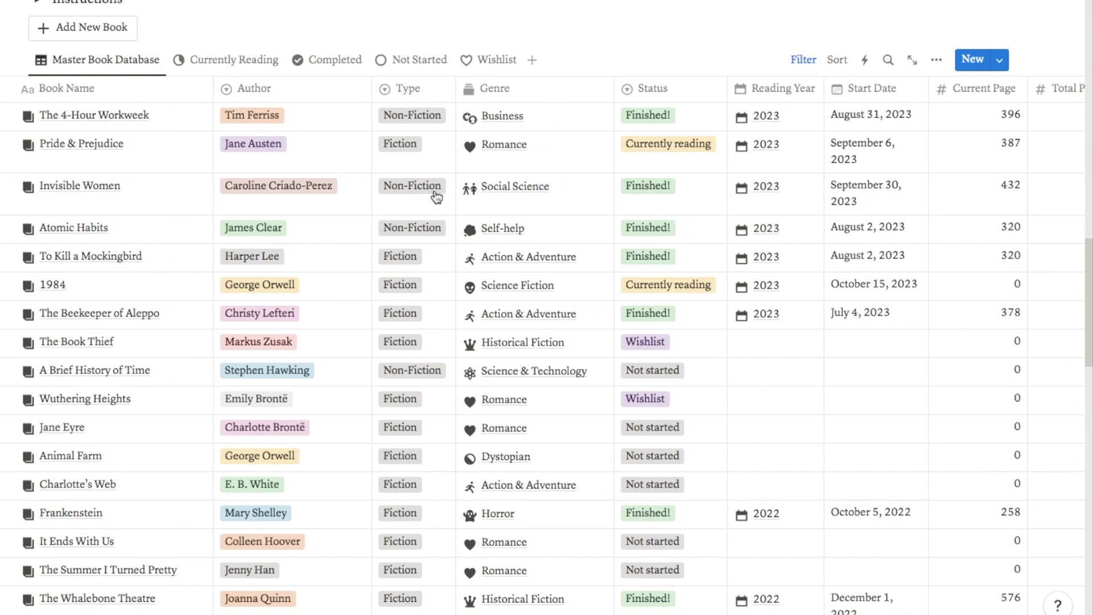
Look through the Master Book Database's columns from Book Name across to Completion Date and Rating, and return to the first columns.
{"action": "scroll", "coordinate": [524, 233], "scroll_direction": "right", "scroll_amount": 4}
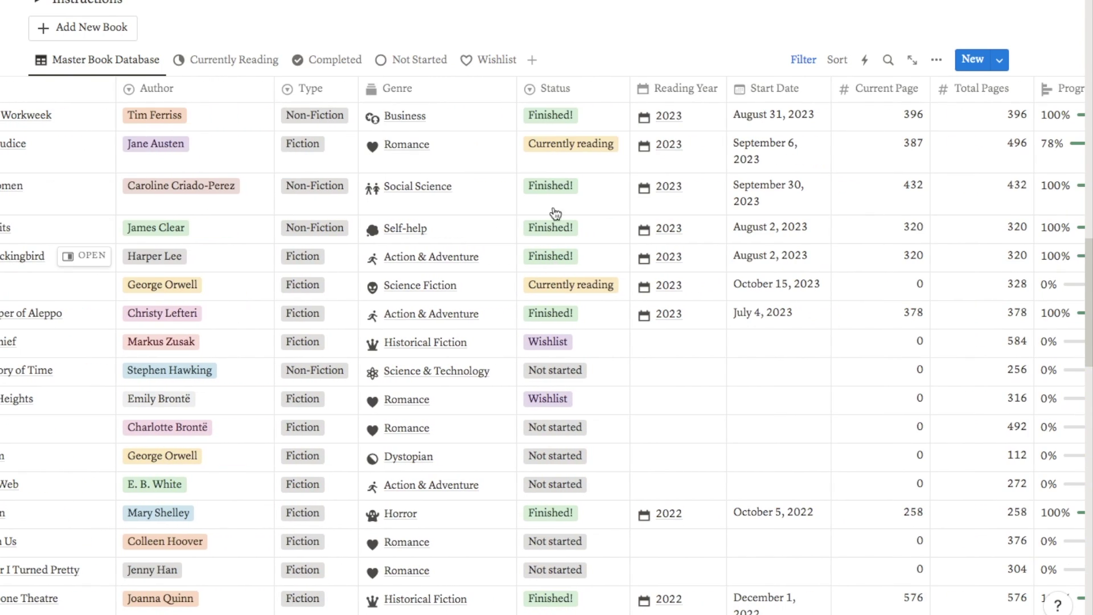
{"action": "scroll", "coordinate": [555, 189], "scroll_direction": "right", "scroll_amount": 4}
{"action": "scroll", "coordinate": [555, 191], "scroll_direction": "right", "scroll_amount": 3}
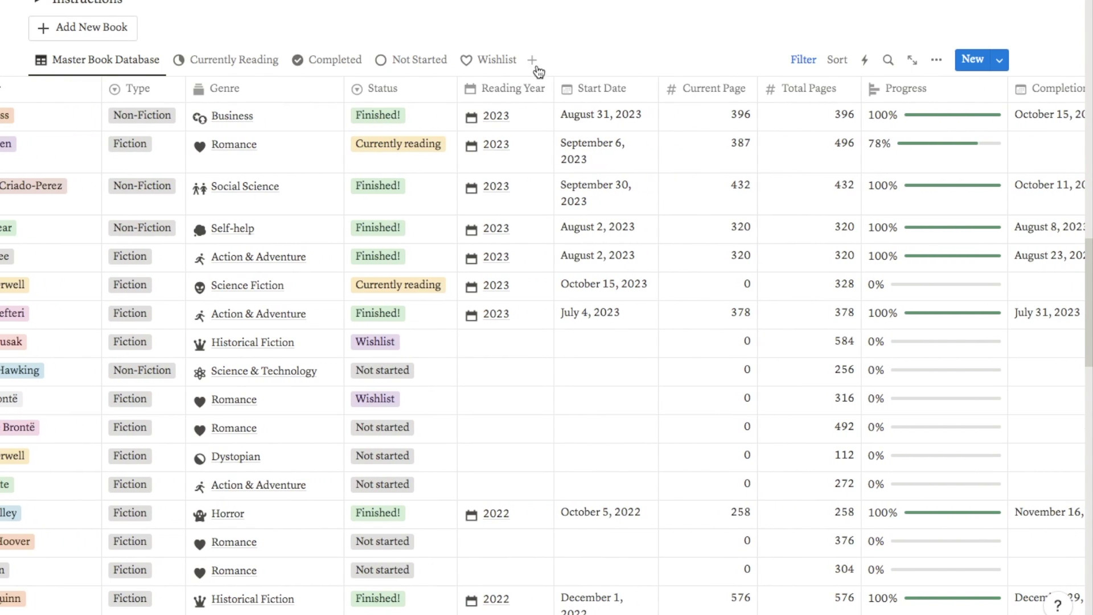
{"action": "scroll", "coordinate": [495, 236], "scroll_direction": "right", "scroll_amount": 3}
{"action": "scroll", "coordinate": [506, 203], "scroll_direction": "right", "scroll_amount": 6}
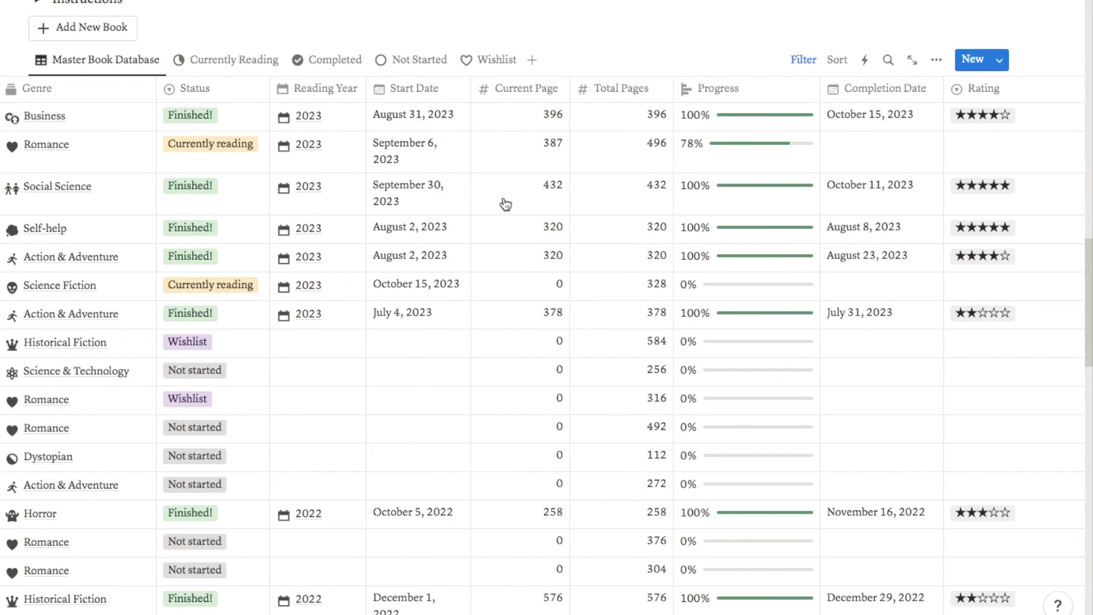
{"action": "scroll", "coordinate": [558, 228], "scroll_direction": "right", "scroll_amount": 3}
{"action": "scroll", "coordinate": [641, 205], "scroll_direction": "right", "scroll_amount": 4}
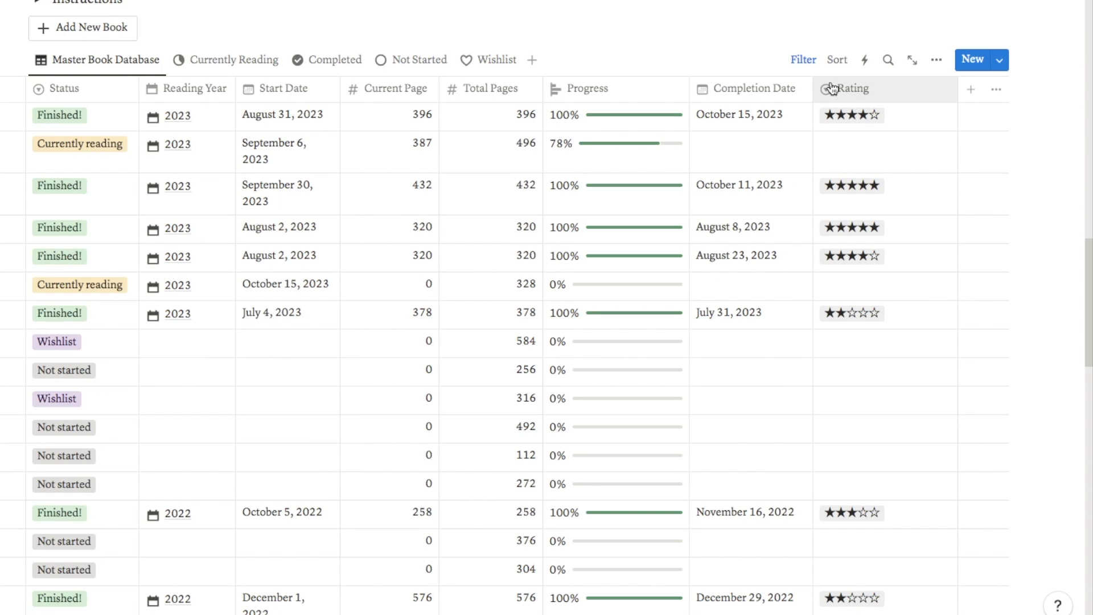
{"action": "scroll", "coordinate": [570, 311], "scroll_direction": "left", "scroll_amount": 15}
{"action": "scroll", "coordinate": [569, 310], "scroll_direction": "up", "scroll_amount": 1}
{"action": "scroll", "coordinate": [360, 293], "scroll_direction": "up", "scroll_amount": 1}
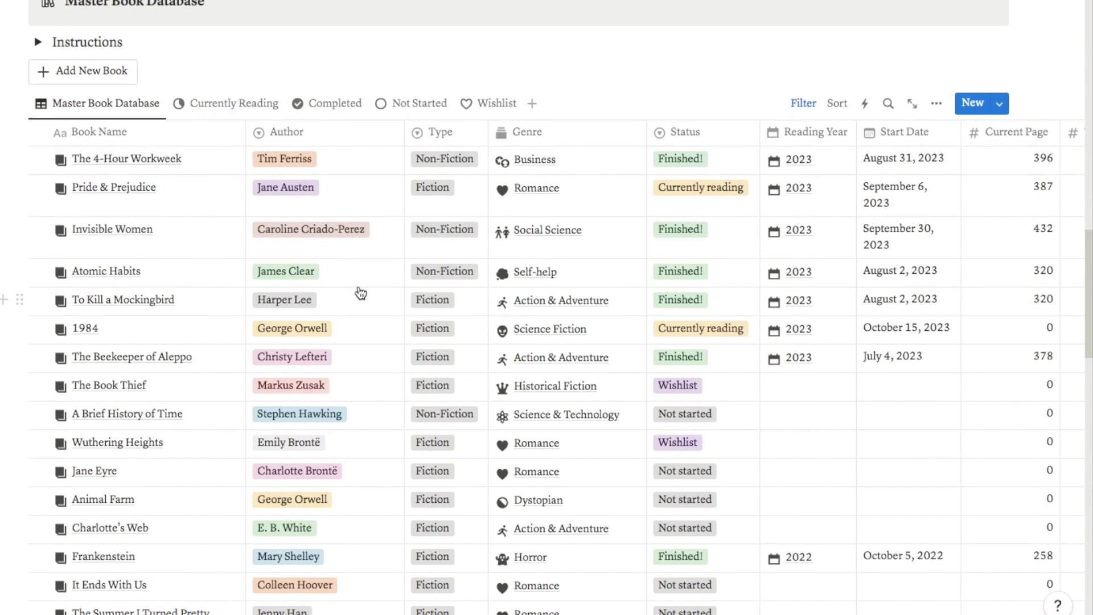
Show the Currently Reading view of the Master Book Database and look across its columns.
{"action": "left_click", "coordinate": [228, 110]}
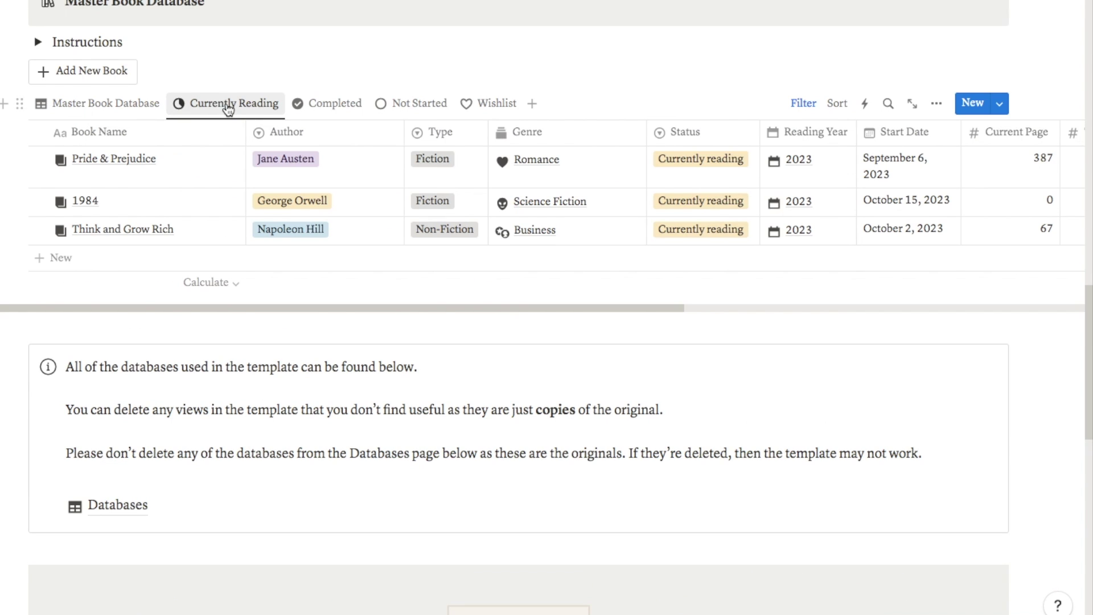
{"action": "scroll", "coordinate": [399, 171], "scroll_direction": "right", "scroll_amount": 2}
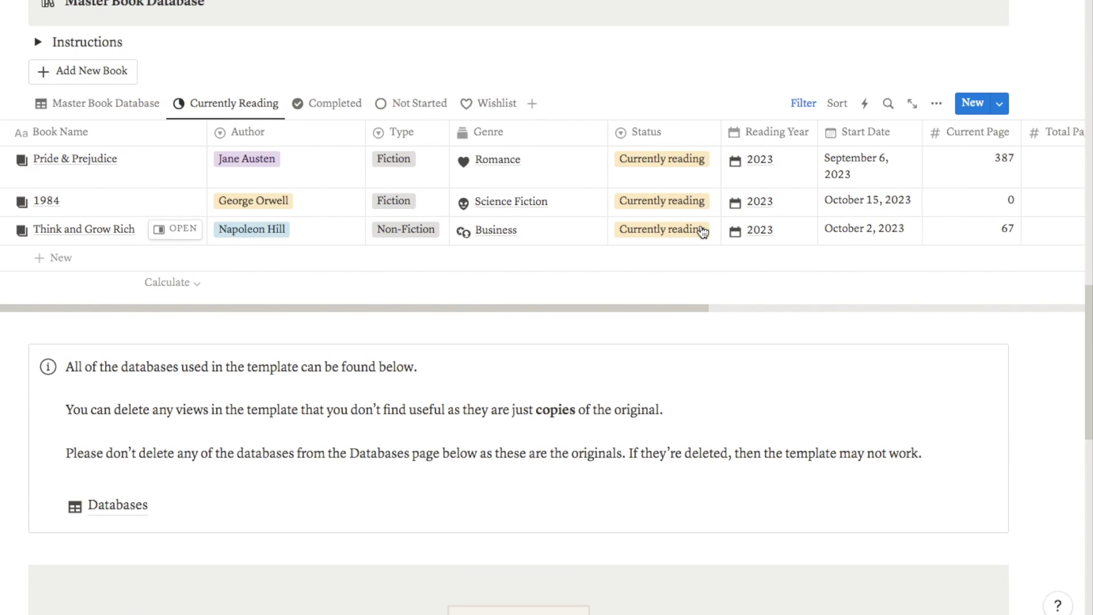
{"action": "scroll", "coordinate": [704, 232], "scroll_direction": "right", "scroll_amount": 5}
Show the Completed view of the Master Book Database and review the finished books' progress, completion dates and ratings.
{"action": "left_click", "coordinate": [325, 105]}
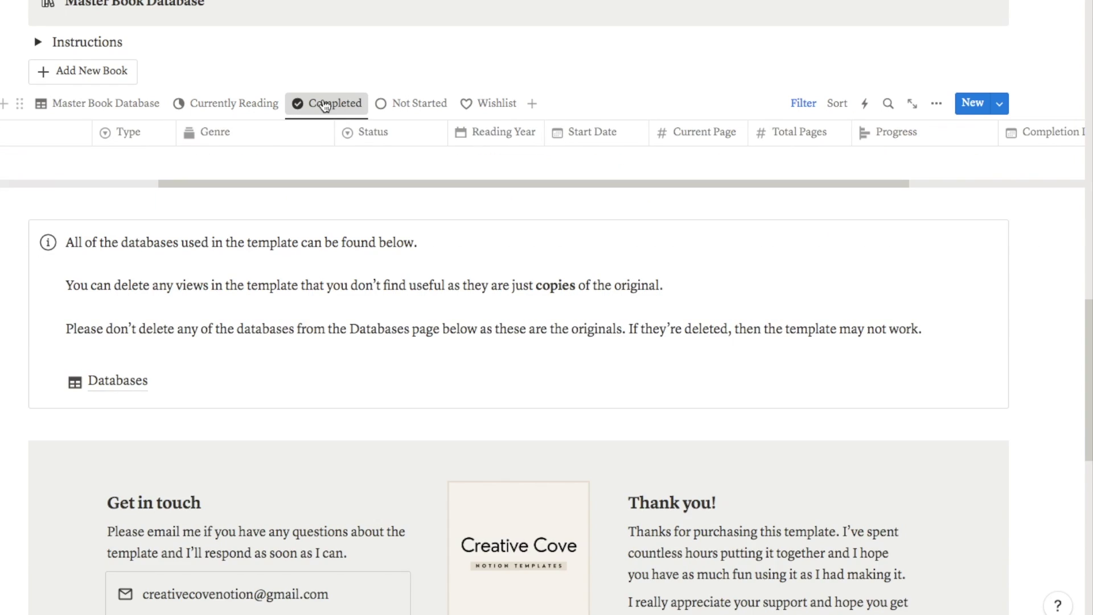
{"action": "scroll", "coordinate": [361, 261], "scroll_direction": "right", "scroll_amount": 10}
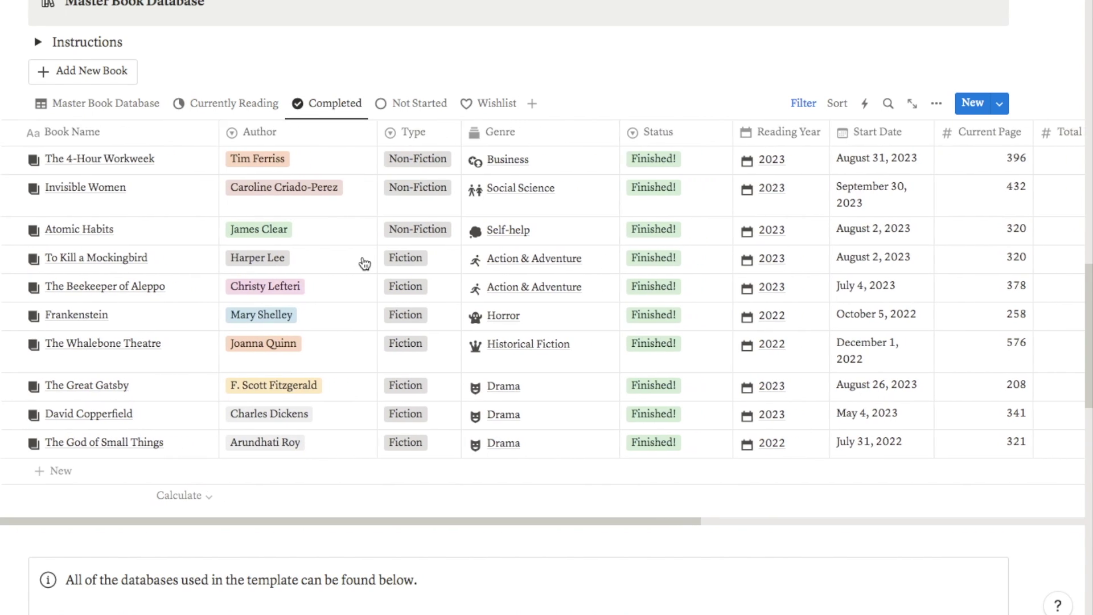
{"action": "scroll", "coordinate": [364, 263], "scroll_direction": "right", "scroll_amount": 3}
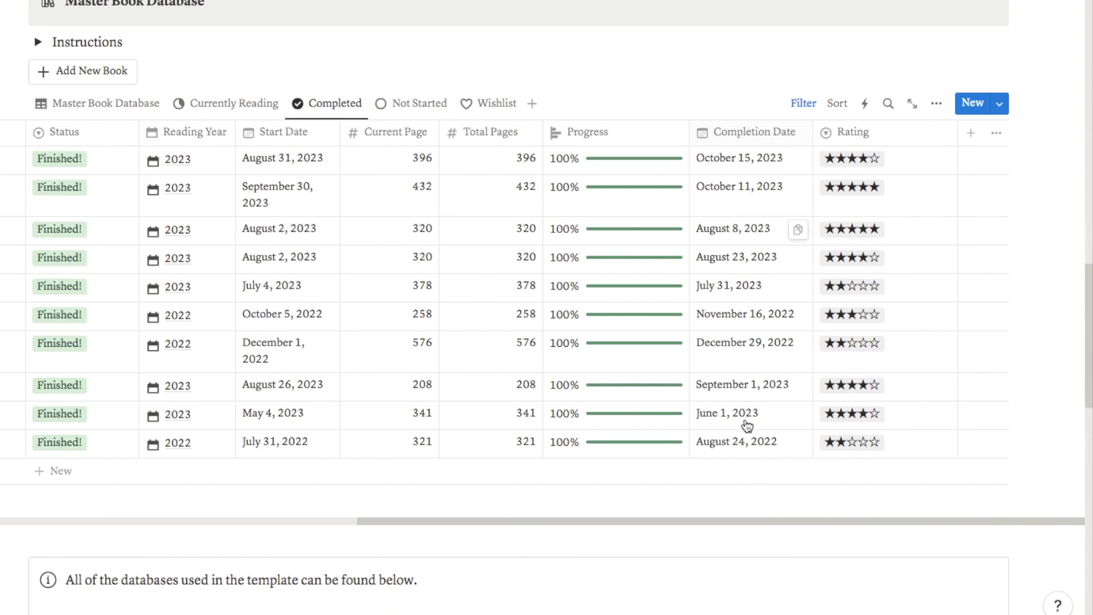
{"action": "scroll", "coordinate": [568, 340], "scroll_direction": "left", "scroll_amount": 12}
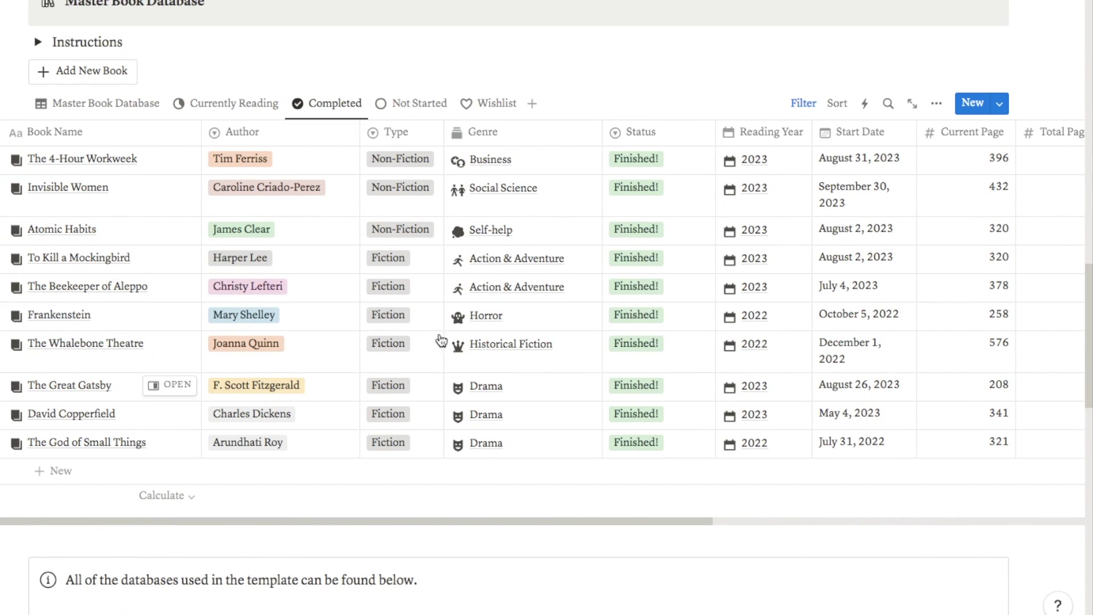
{"action": "scroll", "coordinate": [454, 343], "scroll_direction": "right", "scroll_amount": 12}
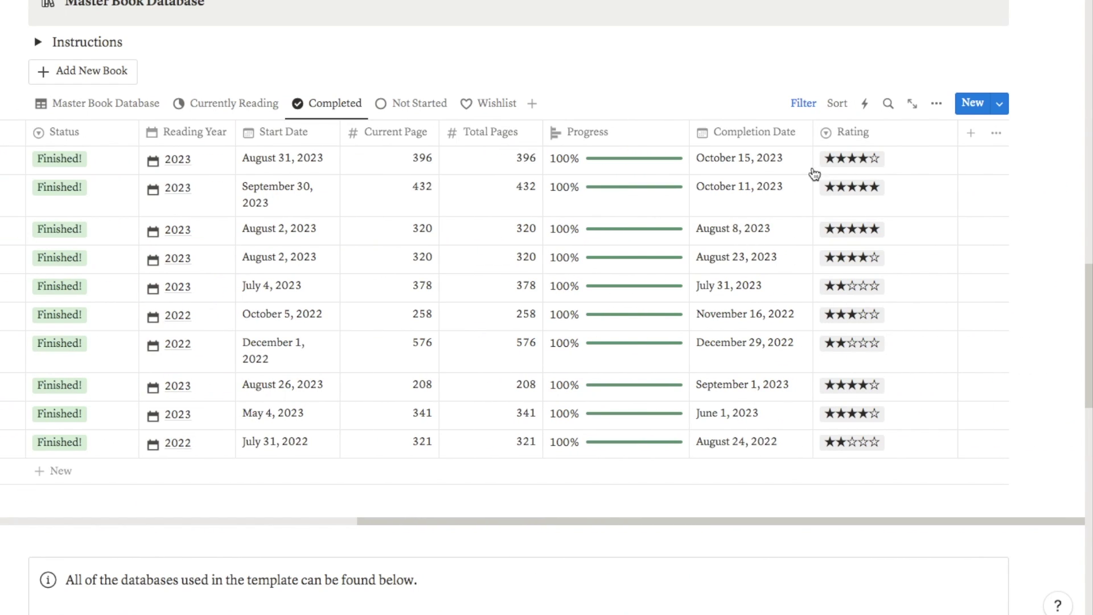
{"action": "scroll", "coordinate": [349, 348], "scroll_direction": "left", "scroll_amount": 8}
Check the Not Started and Wishlist views of the database, and look over the full Master Book Database list again.
{"action": "left_click", "coordinate": [416, 108]}
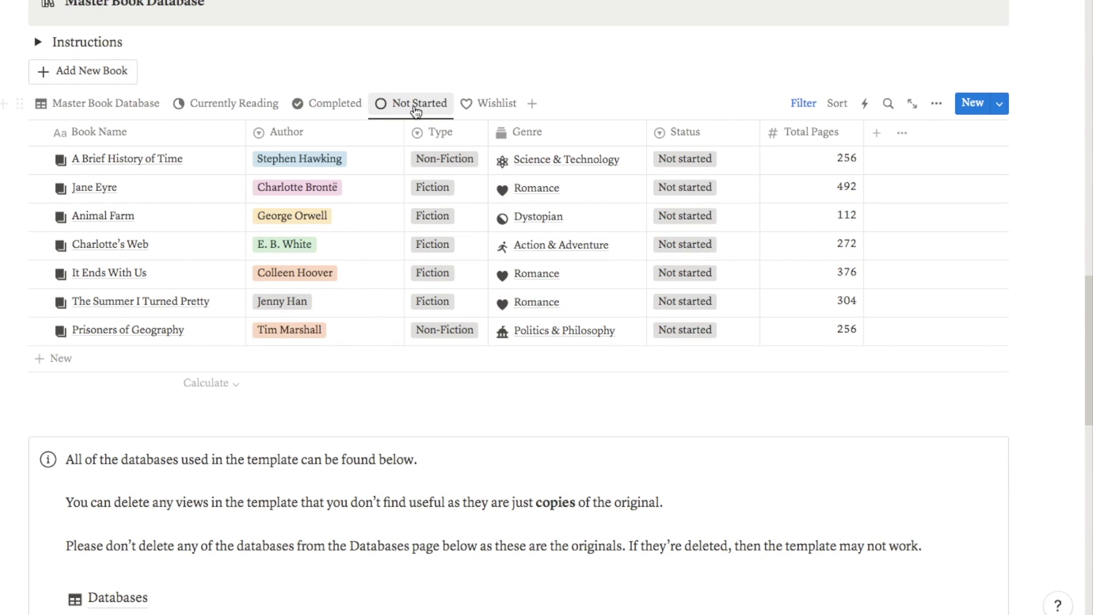
{"action": "left_click", "coordinate": [489, 101]}
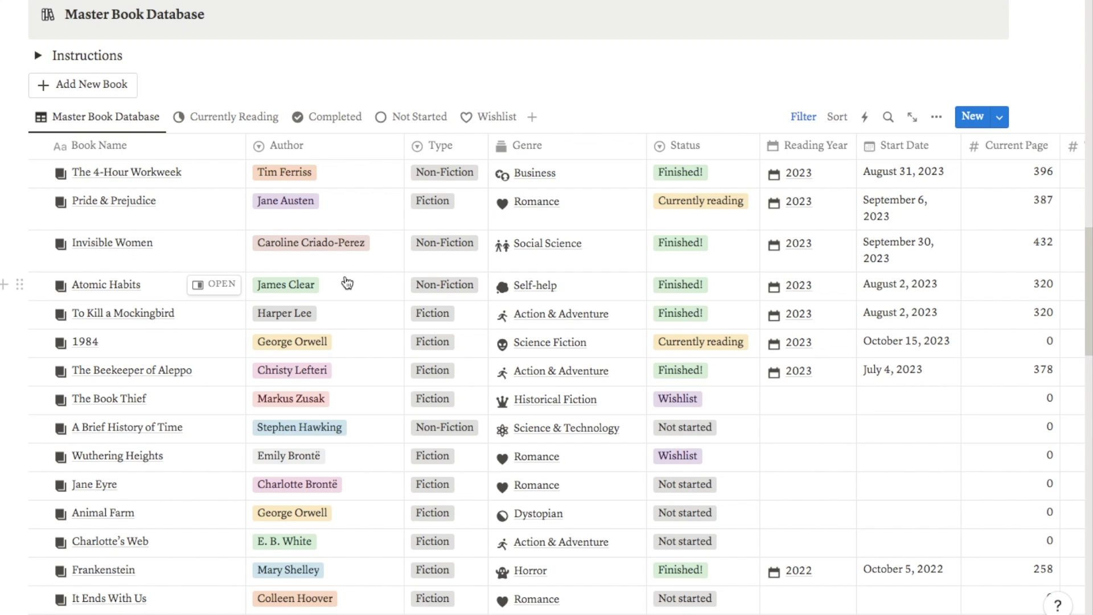
{"action": "scroll", "coordinate": [346, 285], "scroll_direction": "down", "scroll_amount": 3}
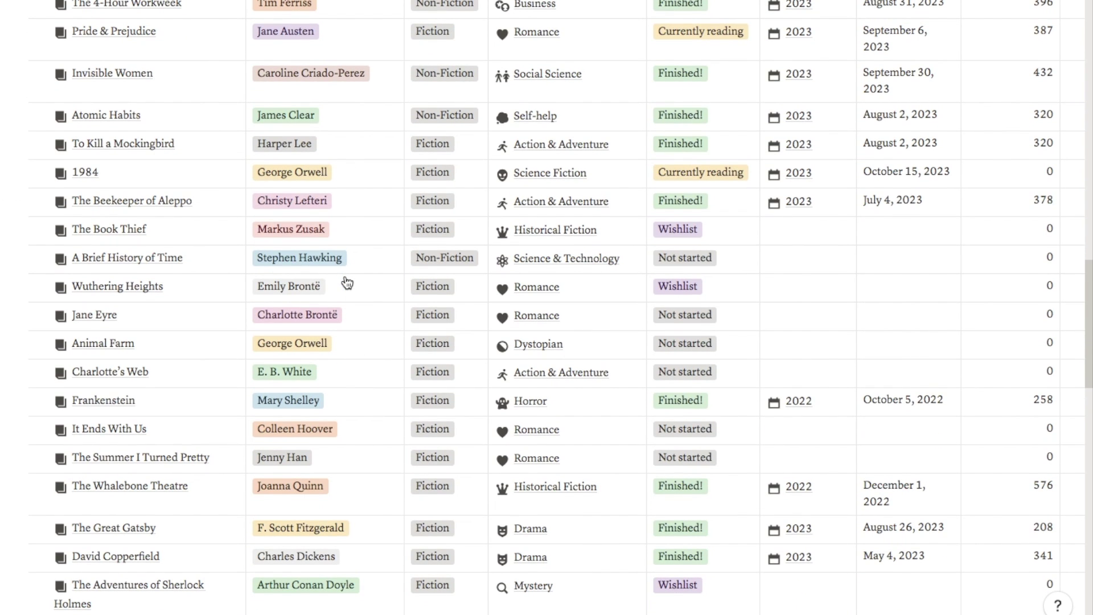
{"action": "scroll", "coordinate": [347, 283], "scroll_direction": "down", "scroll_amount": 2}
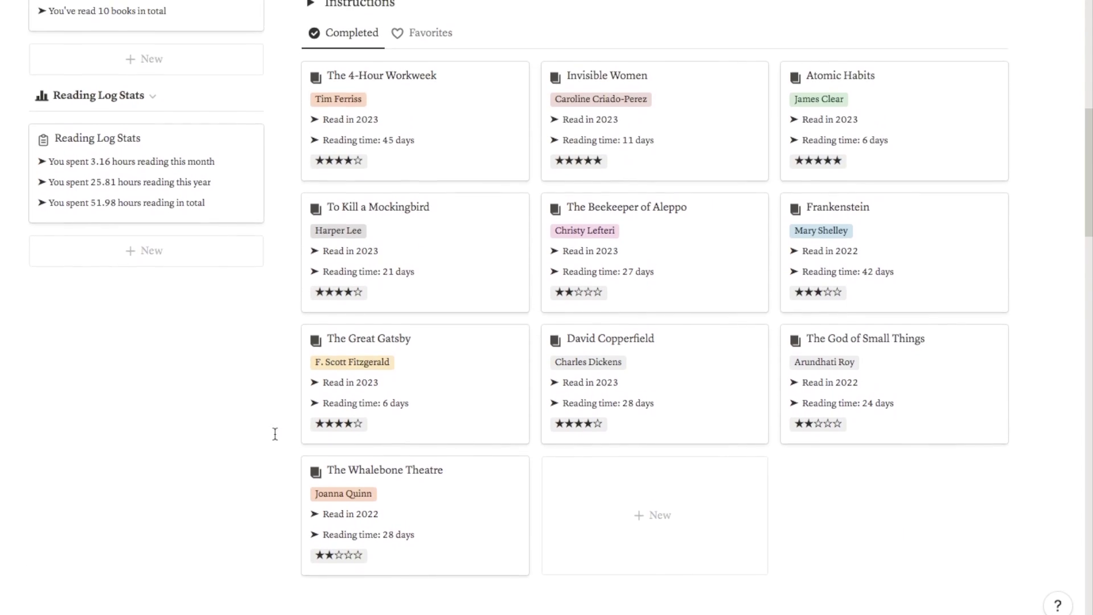
Go to the Reading Stats section and read the Reading Stats and Reading Log Stats cards.
{"action": "scroll", "coordinate": [275, 434], "scroll_direction": "up", "scroll_amount": 3}
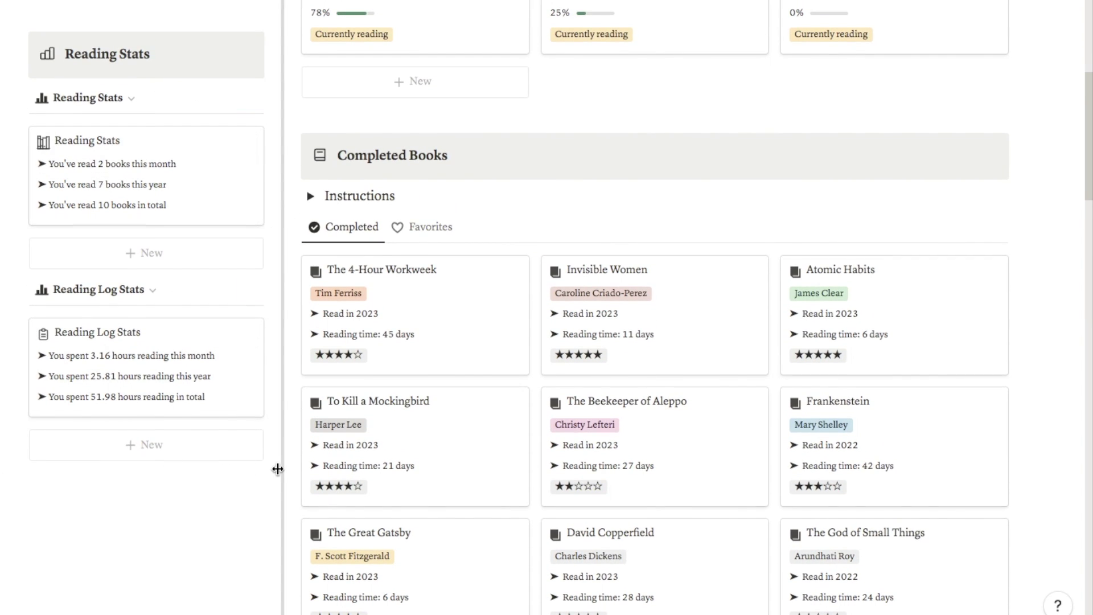
{"action": "scroll", "coordinate": [276, 469], "scroll_direction": "up", "scroll_amount": 2}
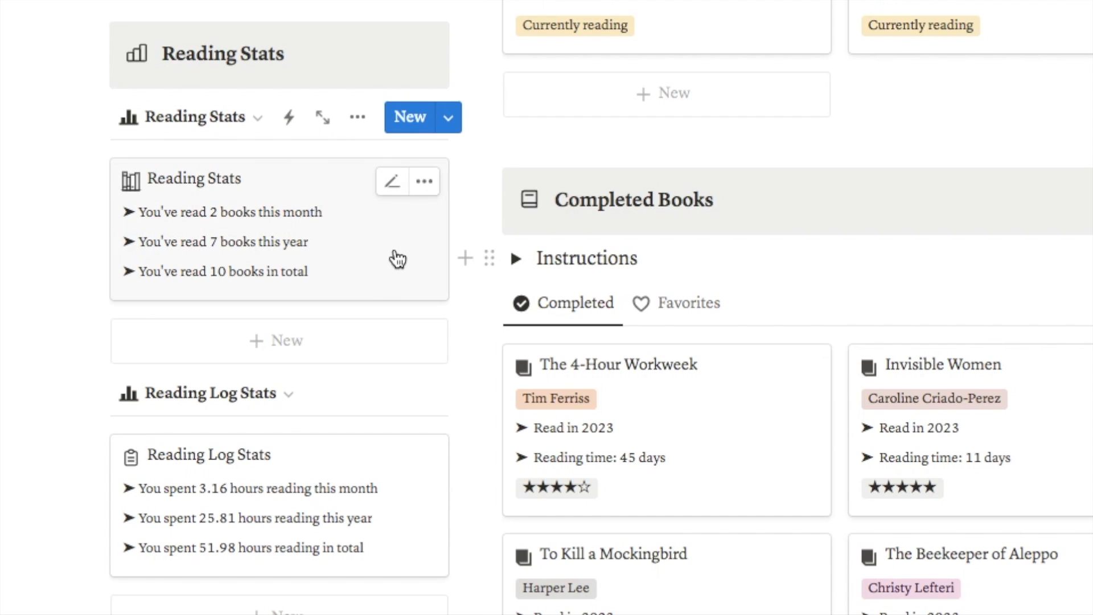
{"action": "scroll", "coordinate": [387, 268], "scroll_direction": "down", "scroll_amount": 1}
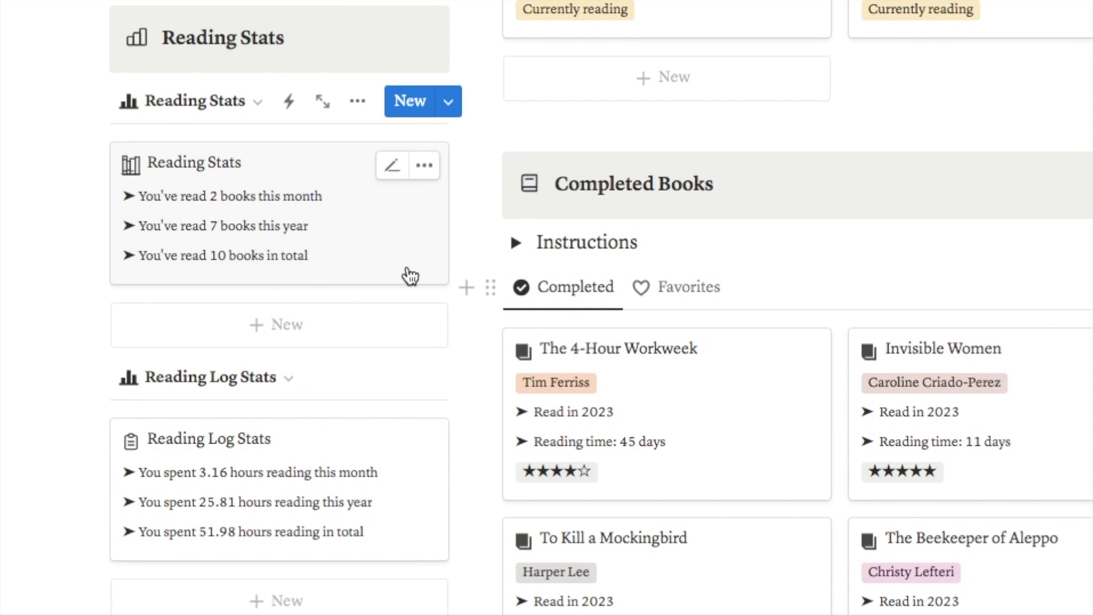
{"action": "scroll", "coordinate": [407, 296], "scroll_direction": "up", "scroll_amount": 1}
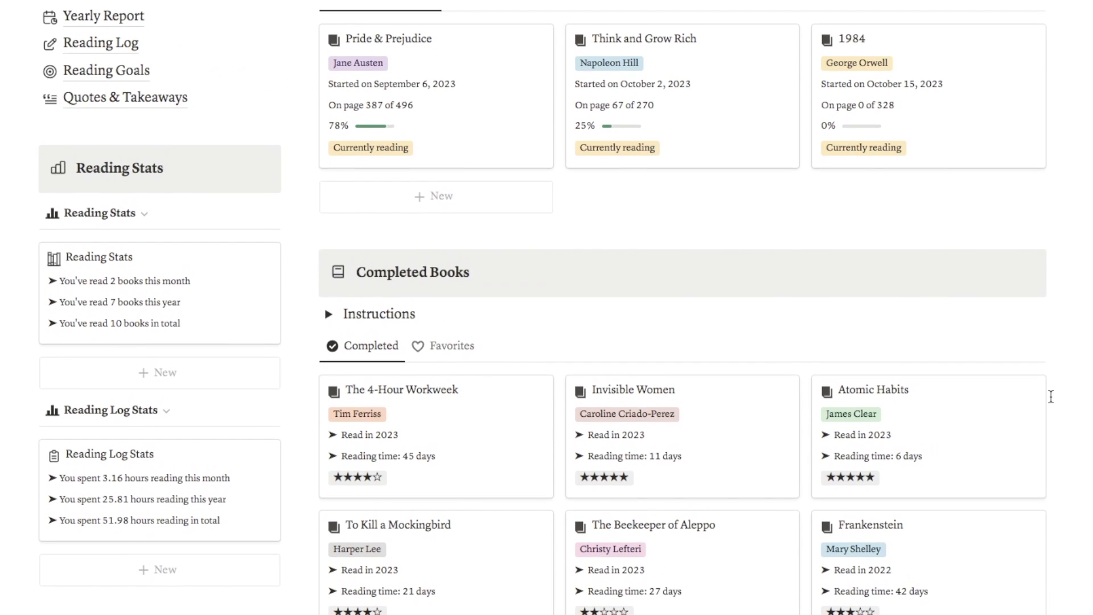
Look over the Current Reading List and Completed Books, and return to the Menu at the start of the Reading Tracker page.
{"action": "scroll", "coordinate": [1051, 396], "scroll_direction": "up", "scroll_amount": 1}
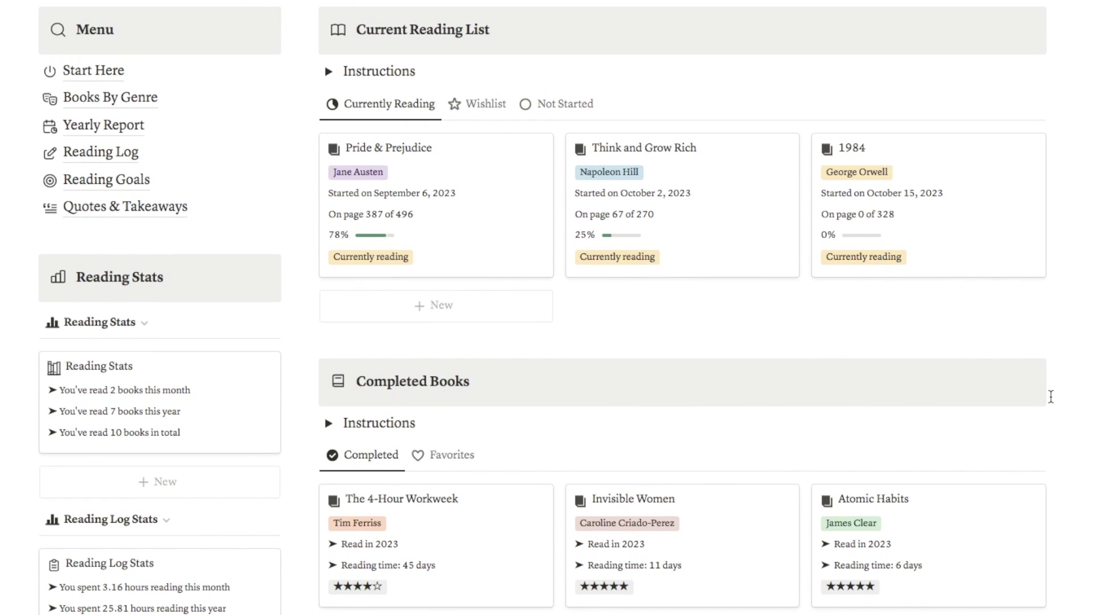
{"action": "scroll", "coordinate": [1051, 396], "scroll_direction": "up", "scroll_amount": 2}
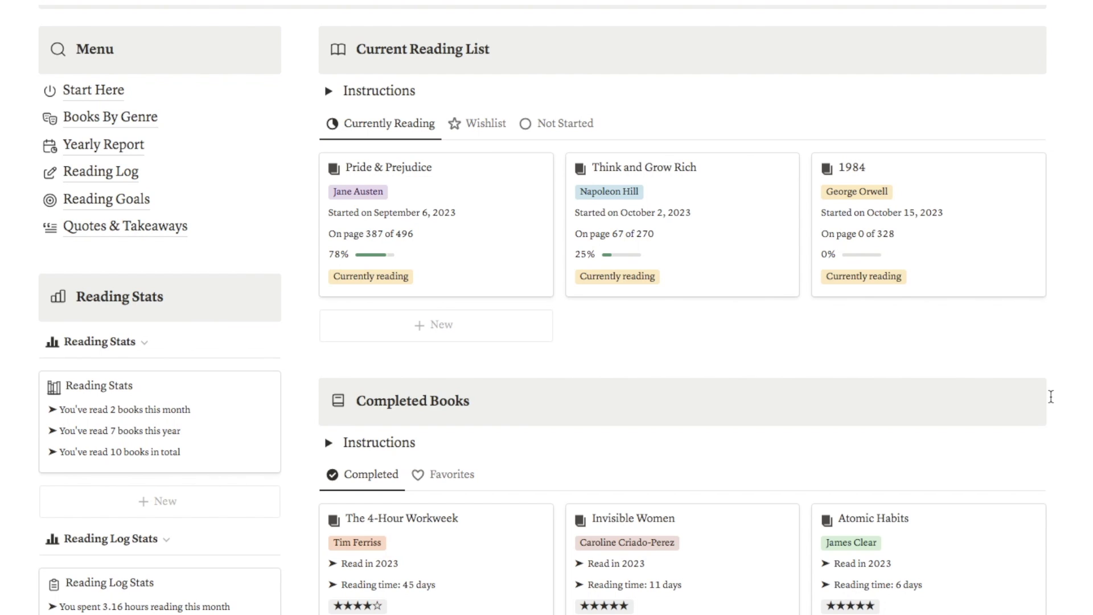
{"action": "scroll", "coordinate": [288, 439], "scroll_direction": "down", "scroll_amount": 2}
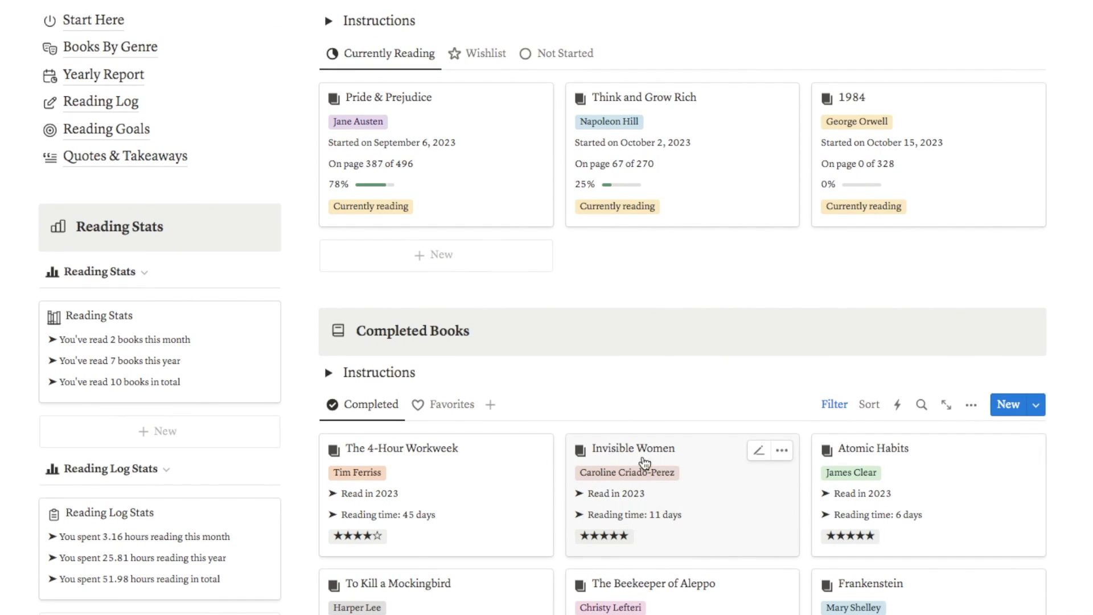
{"action": "scroll", "coordinate": [576, 362], "scroll_direction": "up", "scroll_amount": 2}
{"action": "scroll", "coordinate": [577, 362], "scroll_direction": "up", "scroll_amount": 4}
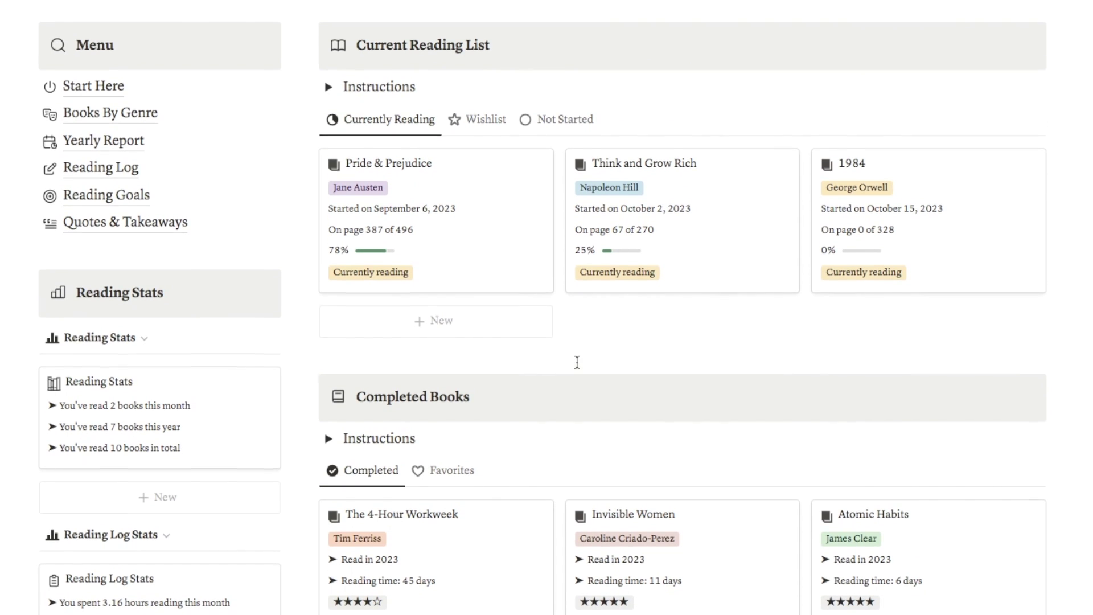
{"action": "scroll", "coordinate": [302, 306], "scroll_direction": "up", "scroll_amount": 1}
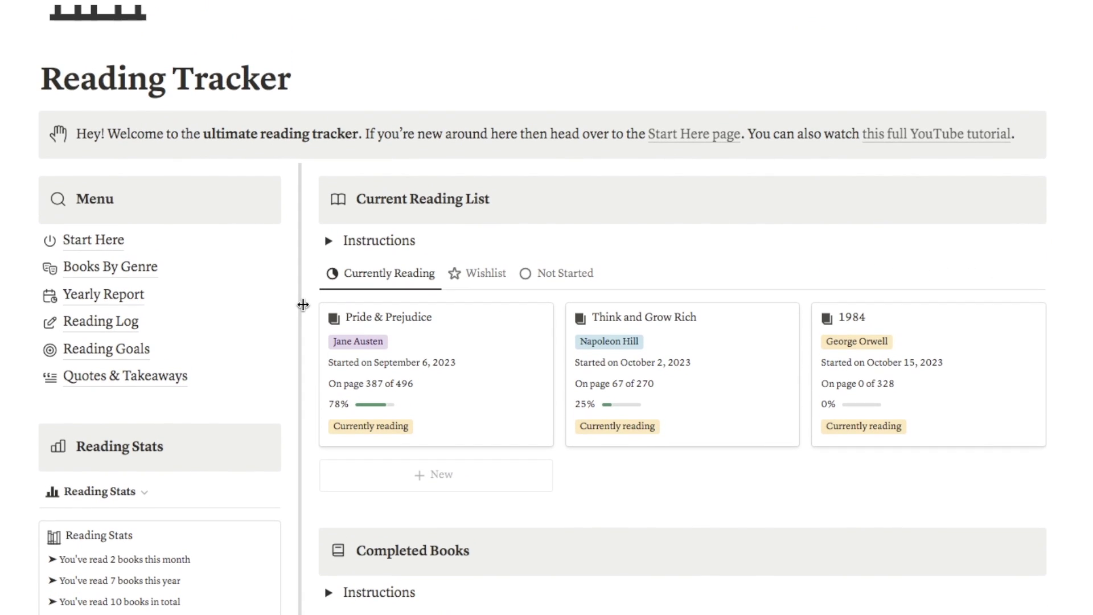
{"action": "scroll", "coordinate": [152, 385], "scroll_direction": "up", "scroll_amount": 1}
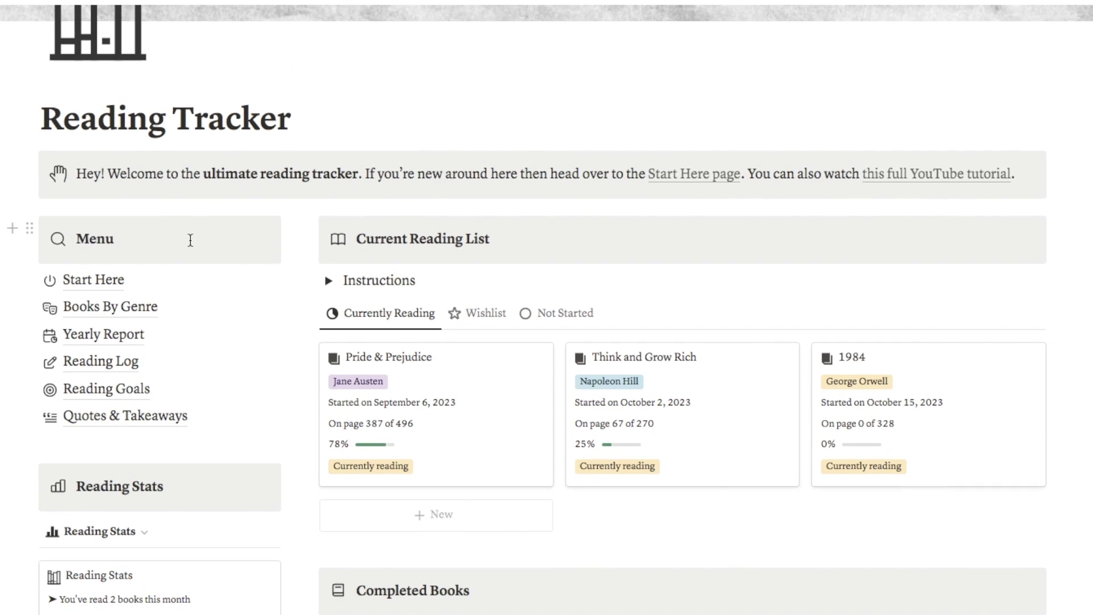
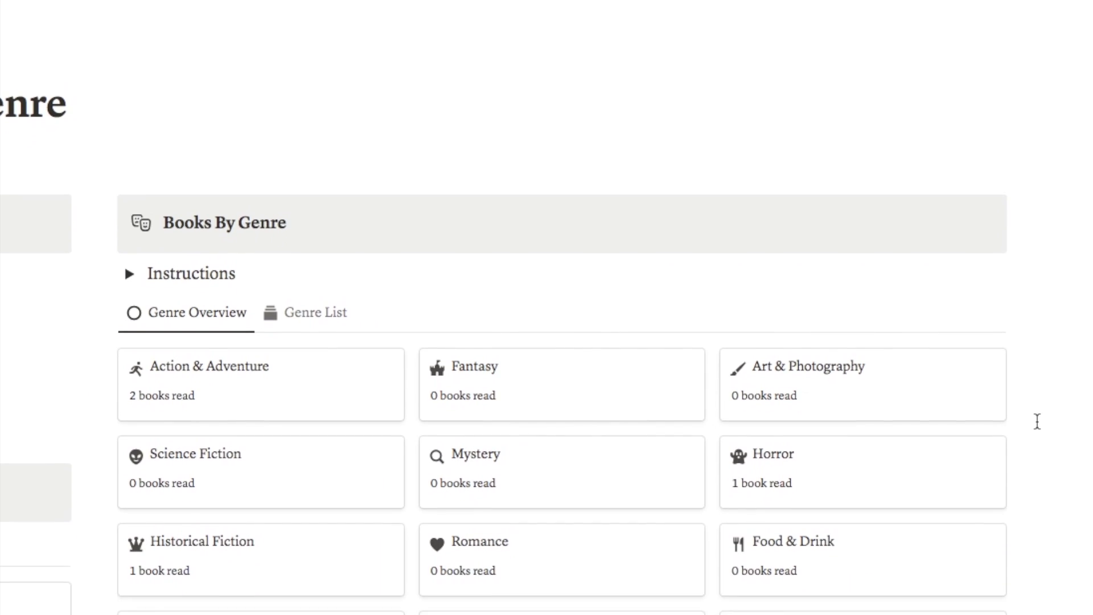
Review the books read per genre in the Books By Genre overview and open the Drama genre page.
{"action": "scroll", "coordinate": [1072, 277], "scroll_direction": "down", "scroll_amount": 3}
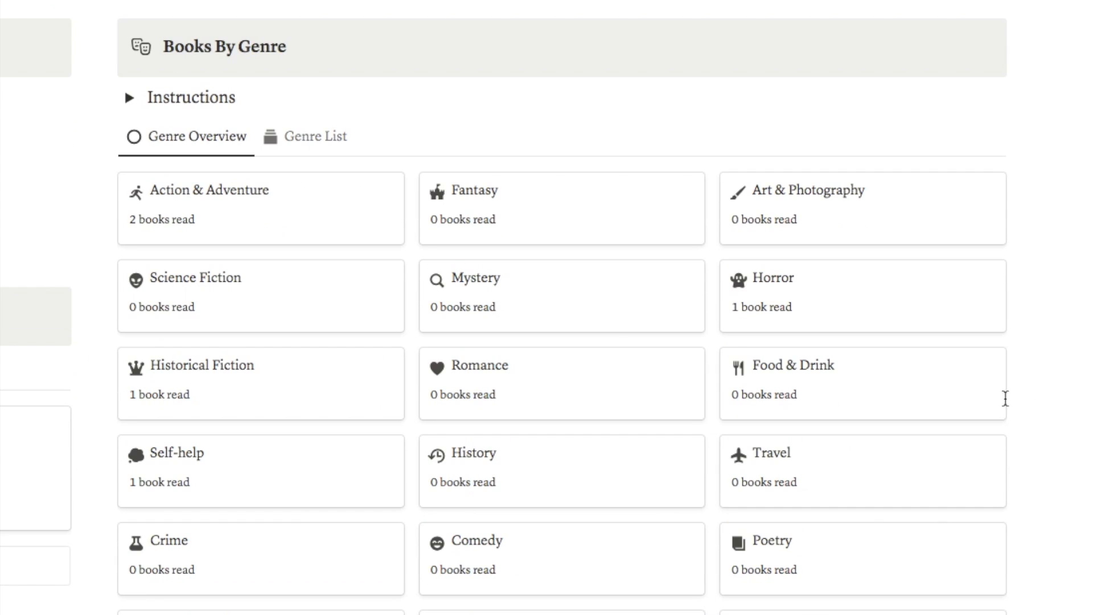
{"action": "scroll", "coordinate": [1013, 422], "scroll_direction": "down", "scroll_amount": 1}
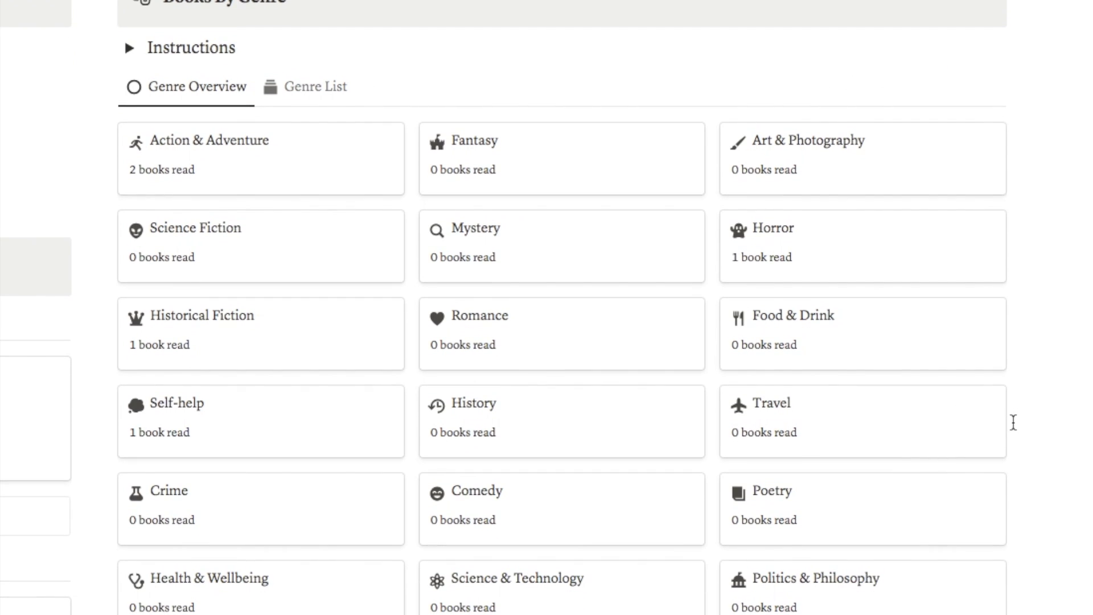
{"action": "scroll", "coordinate": [1013, 422], "scroll_direction": "down", "scroll_amount": 1}
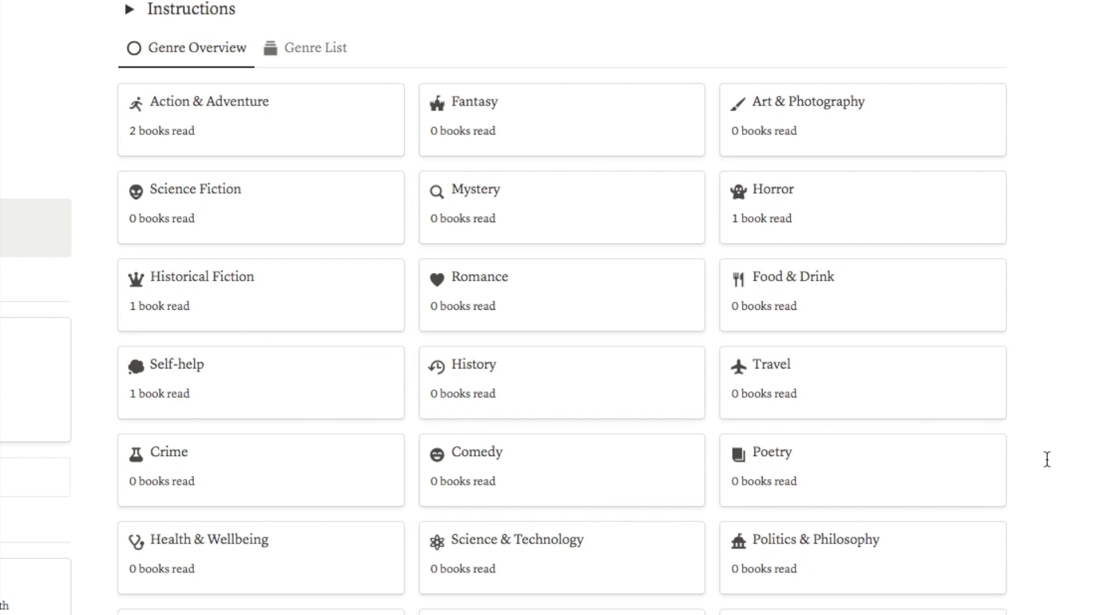
{"action": "scroll", "coordinate": [1047, 458], "scroll_direction": "down", "scroll_amount": 2}
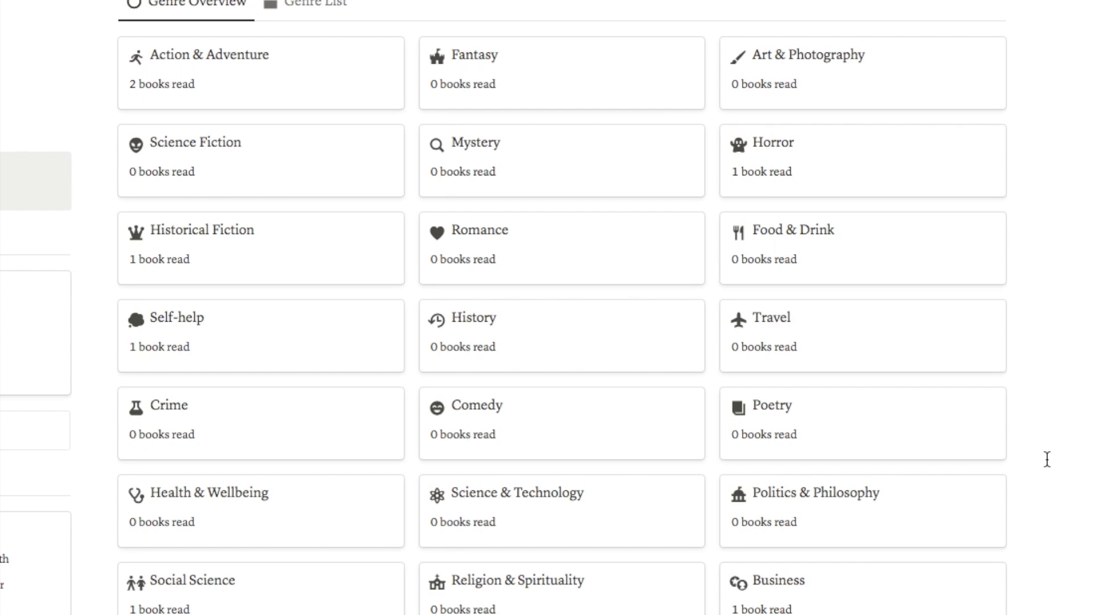
{"action": "scroll", "coordinate": [1046, 459], "scroll_direction": "down", "scroll_amount": 1}
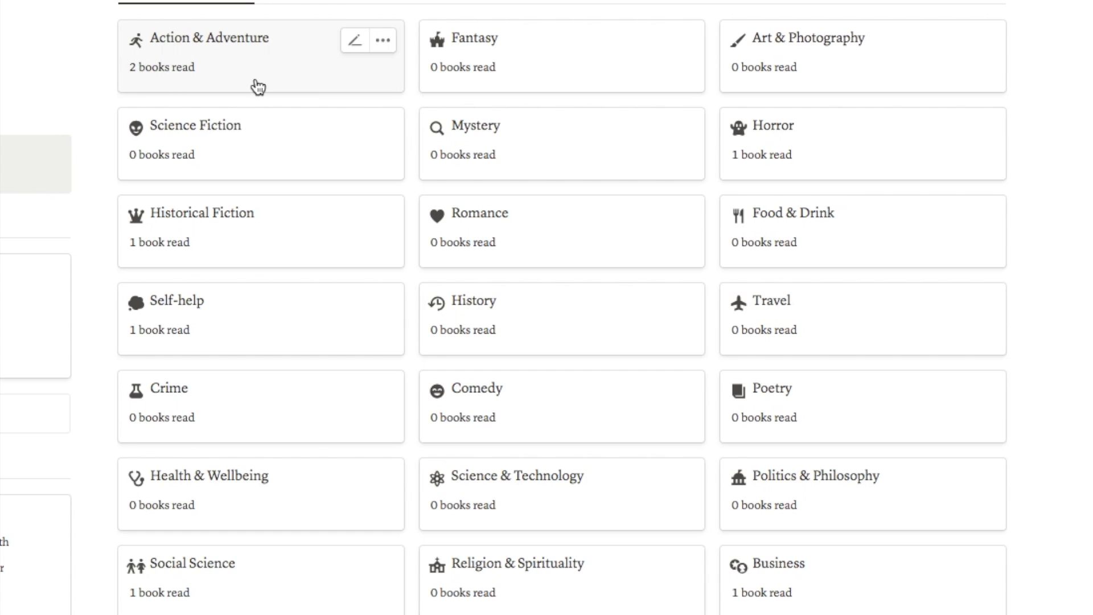
{"action": "scroll", "coordinate": [1049, 282], "scroll_direction": "down", "scroll_amount": 1}
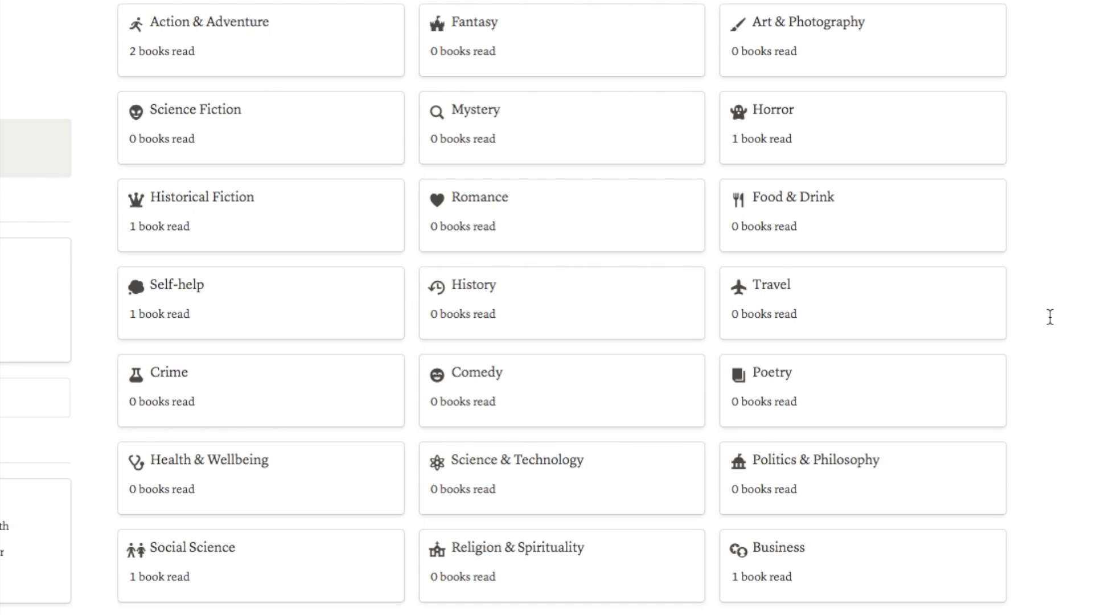
{"action": "scroll", "coordinate": [1047, 285], "scroll_direction": "down", "scroll_amount": 5}
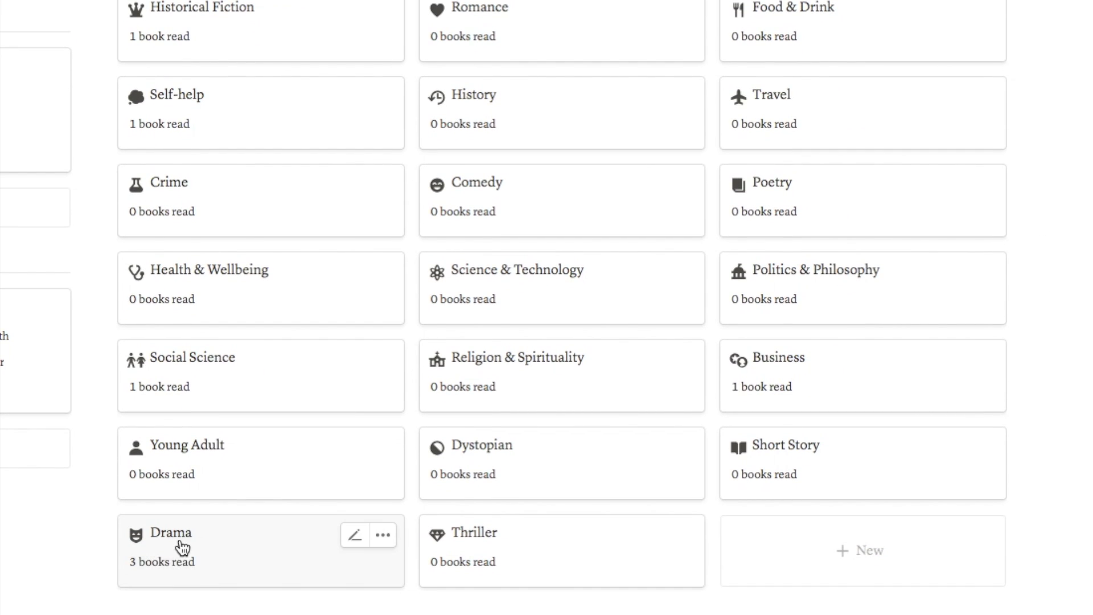
{"action": "left_click", "coordinate": [249, 565]}
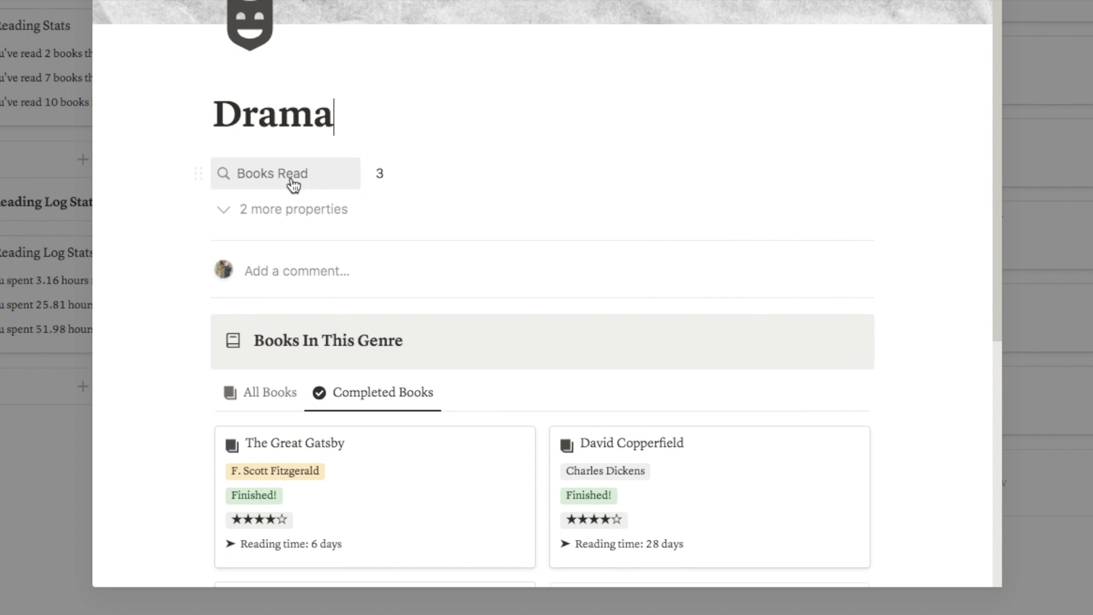
Review the Completed Books and All Books views of the Drama genre page, and close the page.
{"action": "scroll", "coordinate": [420, 194], "scroll_direction": "down", "scroll_amount": 5}
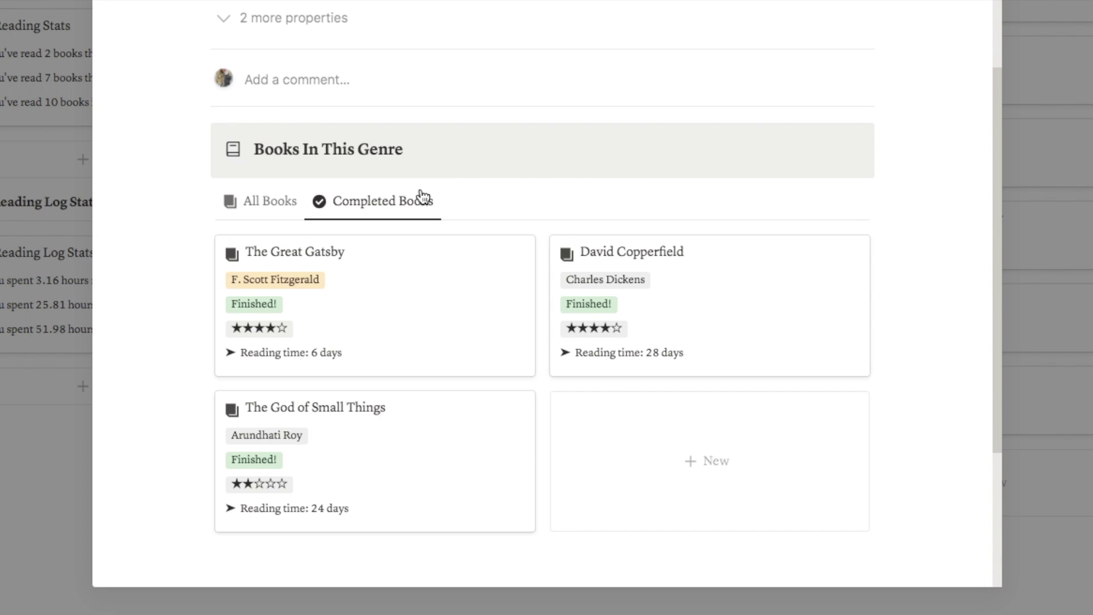
{"action": "mouse_move", "coordinate": [341, 172]}
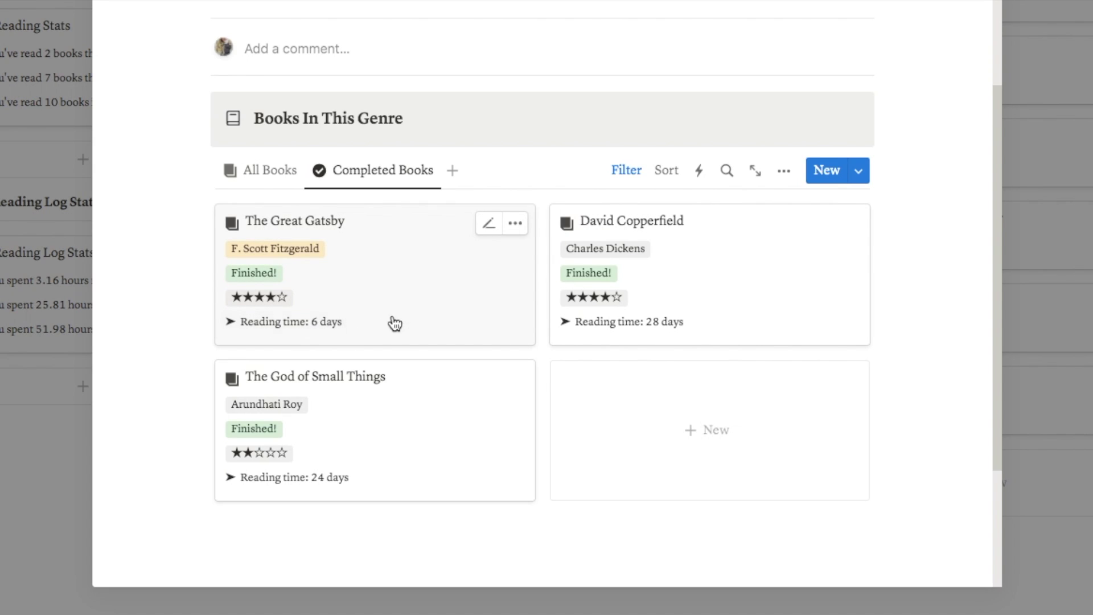
{"action": "left_click", "coordinate": [278, 175]}
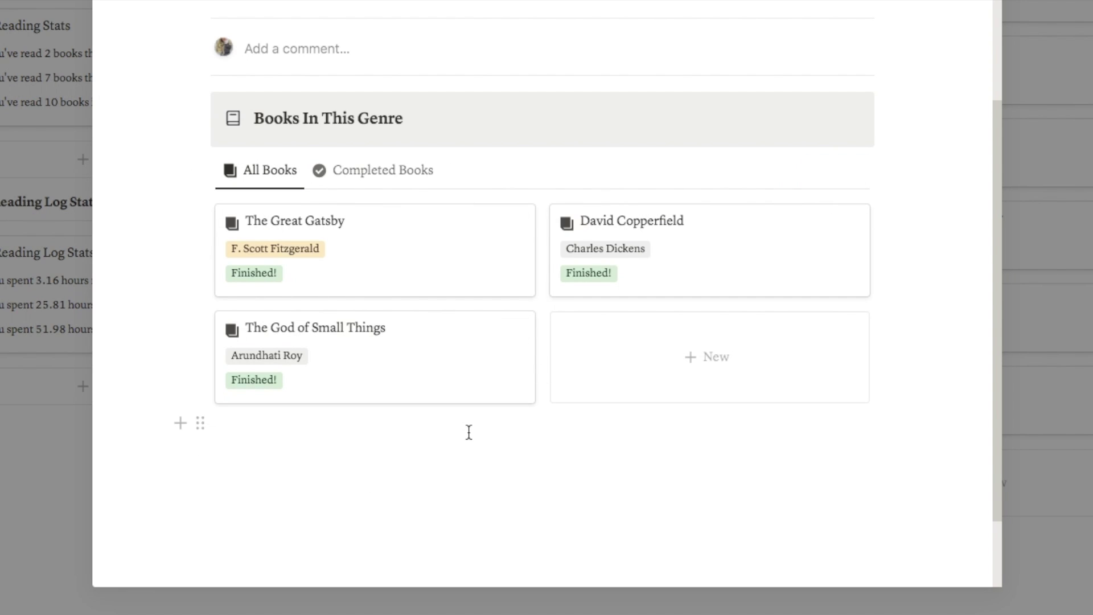
{"action": "scroll", "coordinate": [463, 440], "scroll_direction": "up", "scroll_amount": 2}
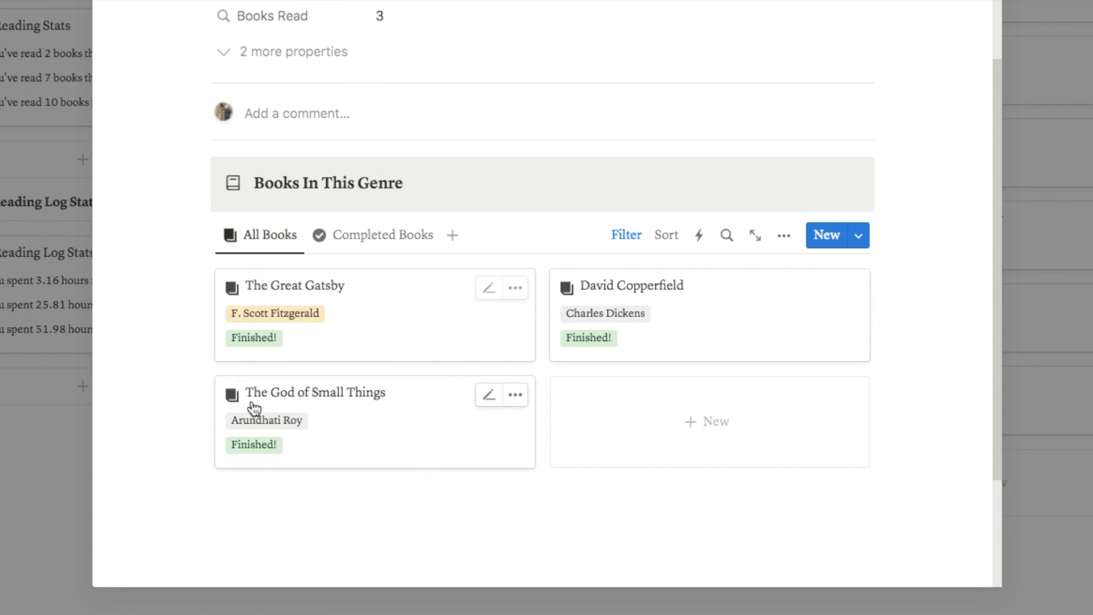
{"action": "scroll", "coordinate": [422, 359], "scroll_direction": "up", "scroll_amount": 2}
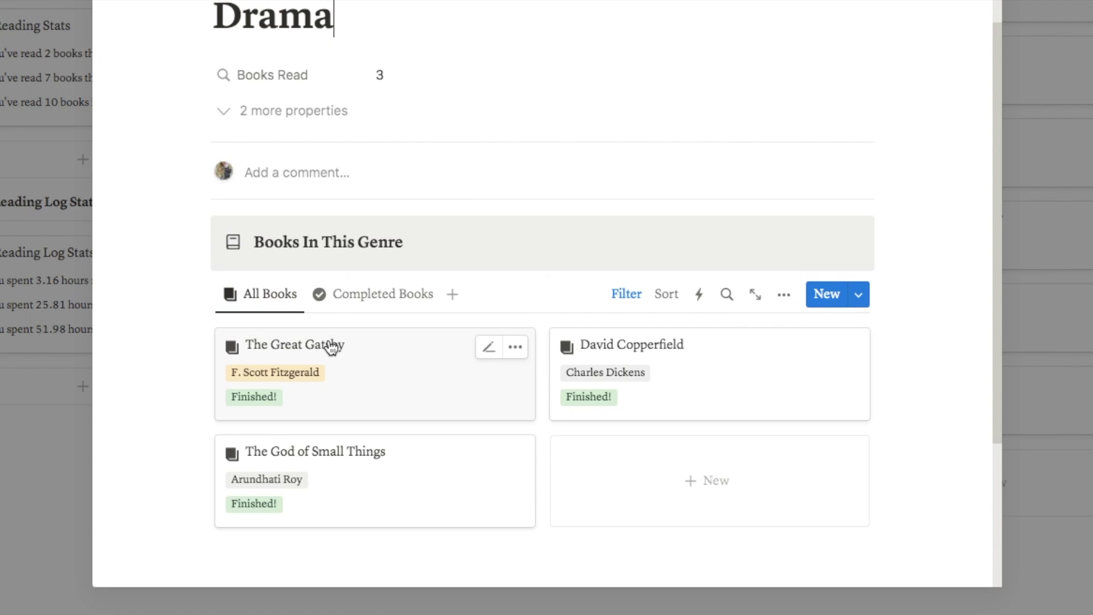
{"action": "key", "text": "Escape"}
Look over the genre cards in the Genre Overview of the Books By Genre page.
{"action": "scroll", "coordinate": [550, 308], "scroll_direction": "up", "scroll_amount": 5}
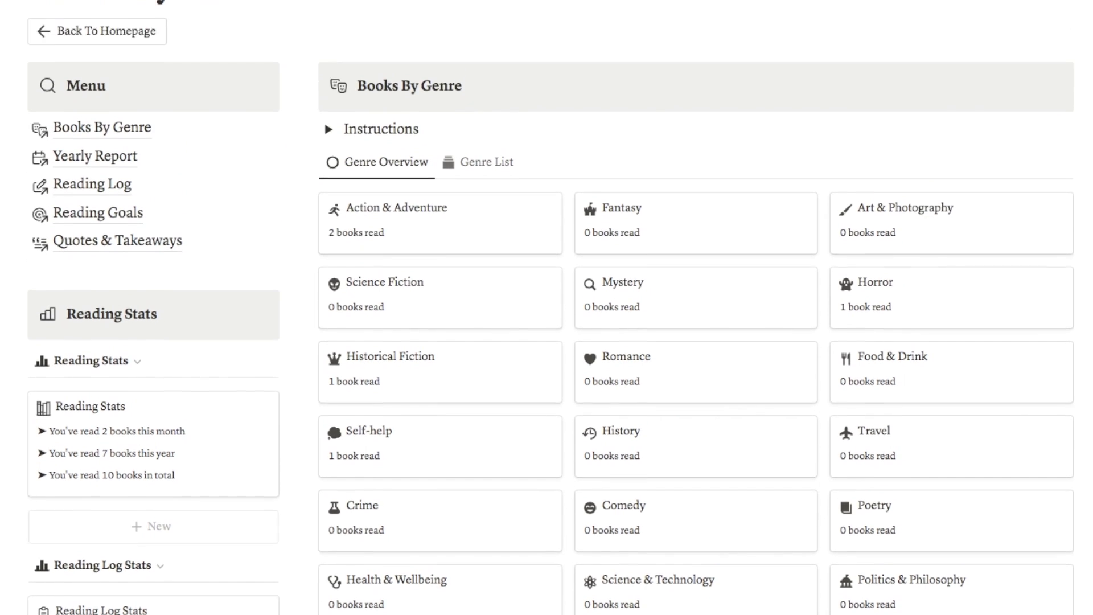
{"action": "scroll", "coordinate": [644, 198], "scroll_direction": "down", "scroll_amount": 1}
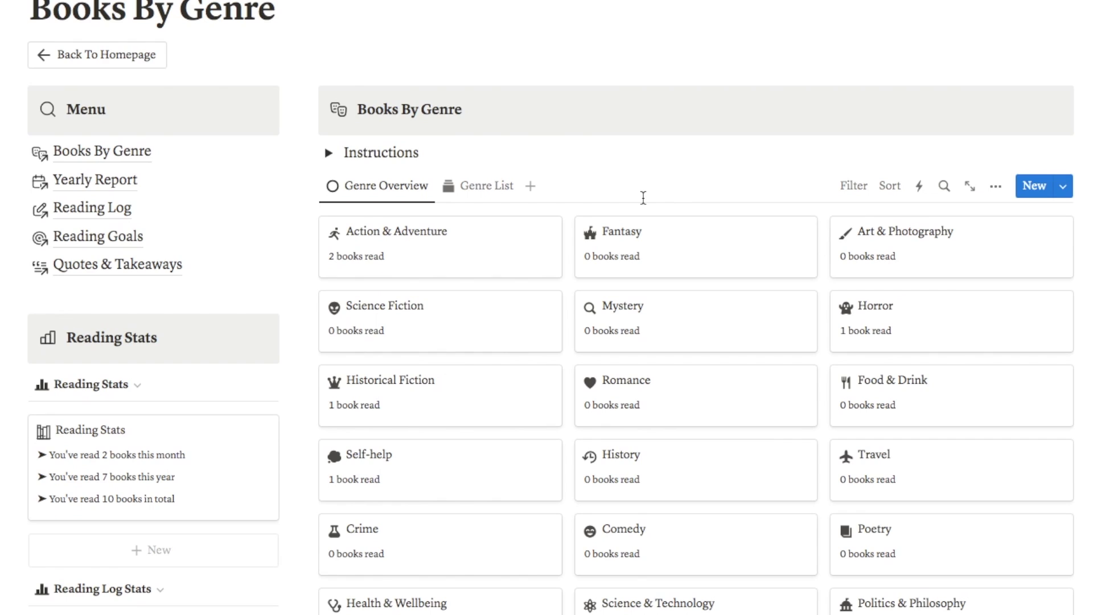
{"action": "scroll", "coordinate": [643, 197], "scroll_direction": "down", "scroll_amount": 4}
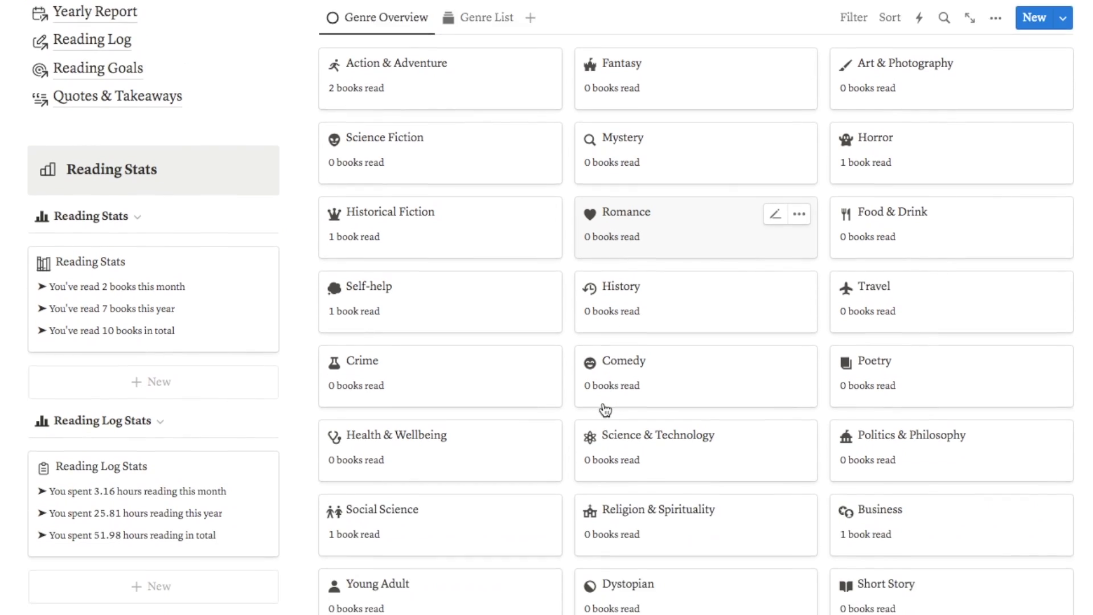
{"action": "scroll", "coordinate": [654, 447], "scroll_direction": "up", "scroll_amount": 2}
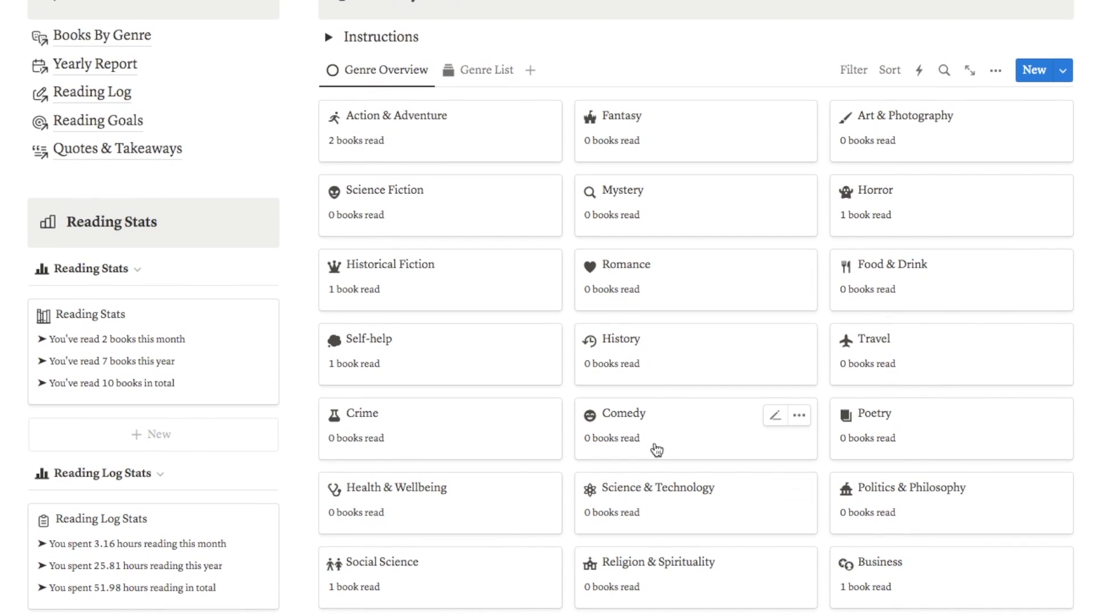
{"action": "scroll", "coordinate": [657, 450], "scroll_direction": "up", "scroll_amount": 1}
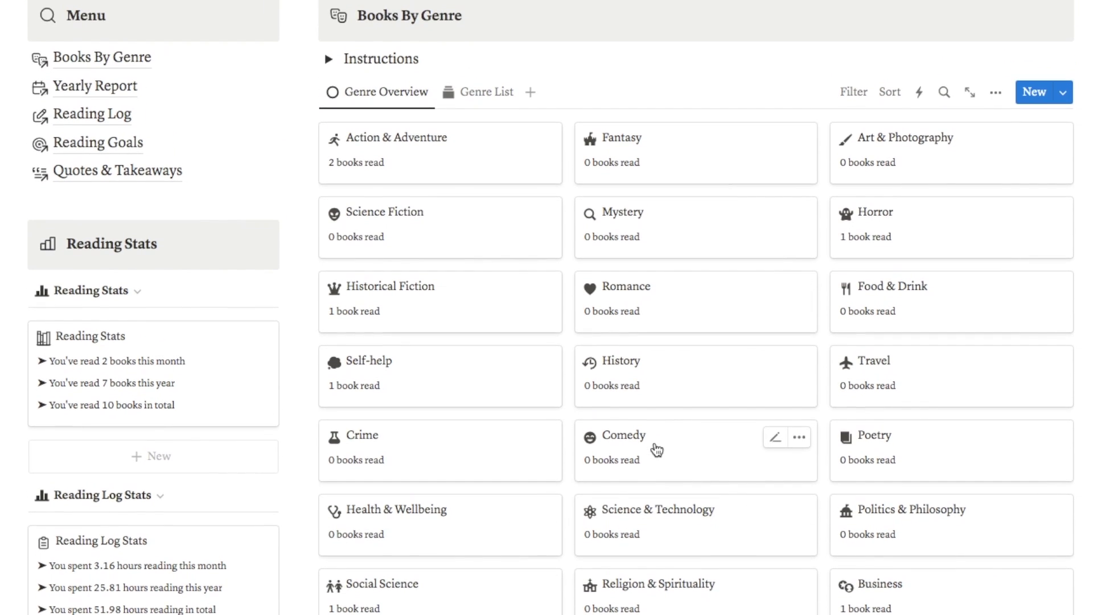
Look through the full Genre List of Books By Genre, and return to the Genre Overview.
{"action": "left_click", "coordinate": [486, 98]}
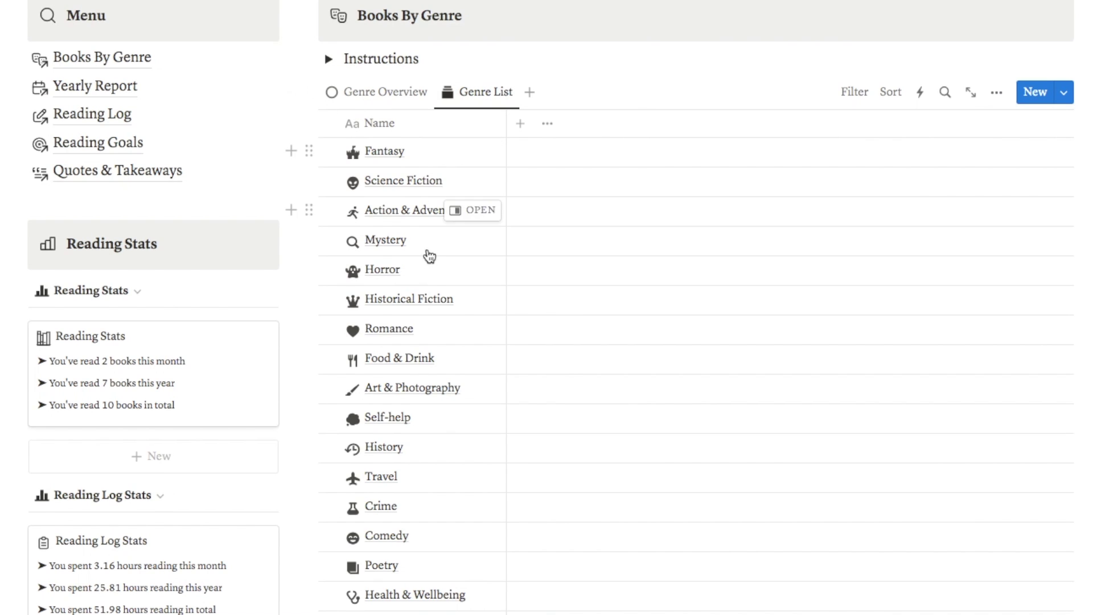
{"action": "scroll", "coordinate": [426, 284], "scroll_direction": "down", "scroll_amount": 1}
{"action": "scroll", "coordinate": [424, 320], "scroll_direction": "down", "scroll_amount": 8}
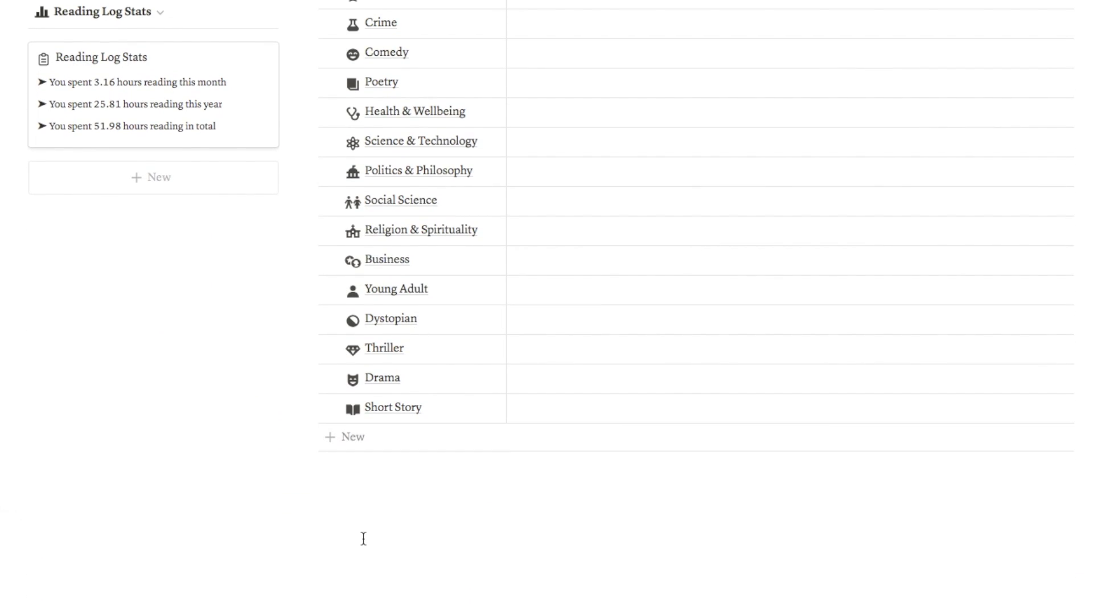
{"action": "scroll", "coordinate": [363, 537], "scroll_direction": "up", "scroll_amount": 7}
{"action": "scroll", "coordinate": [365, 545], "scroll_direction": "up", "scroll_amount": 7}
{"action": "scroll", "coordinate": [302, 342], "scroll_direction": "down", "scroll_amount": 1}
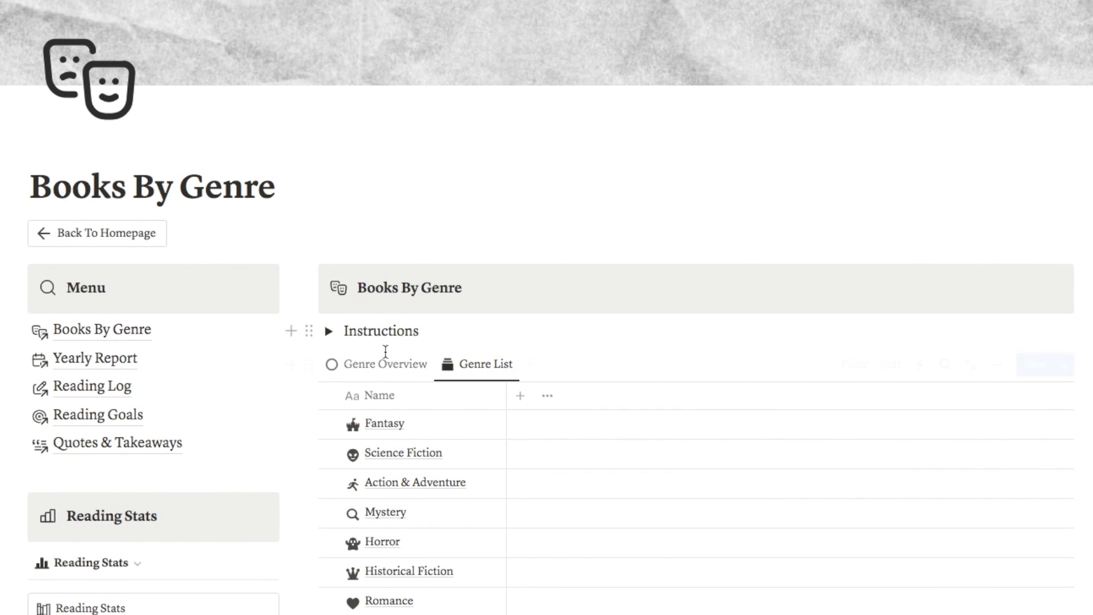
{"action": "left_click", "coordinate": [375, 367]}
{"action": "scroll", "coordinate": [539, 426], "scroll_direction": "down", "scroll_amount": 2}
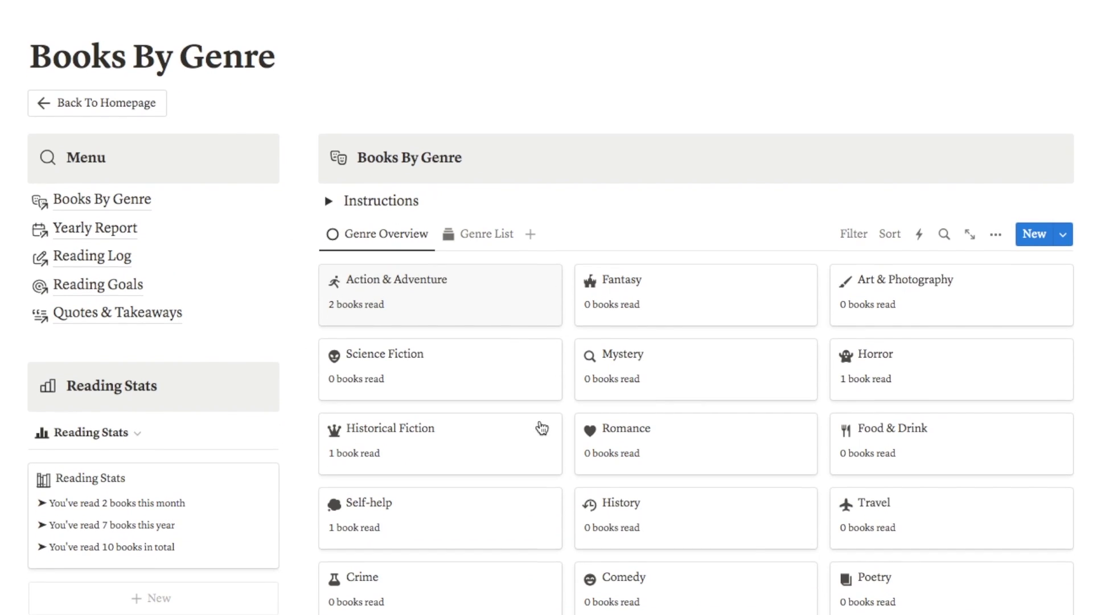
Go to the Yearly Report page and open the 2023 entry of the Yearly Book Report.
{"action": "left_click", "coordinate": [87, 266]}
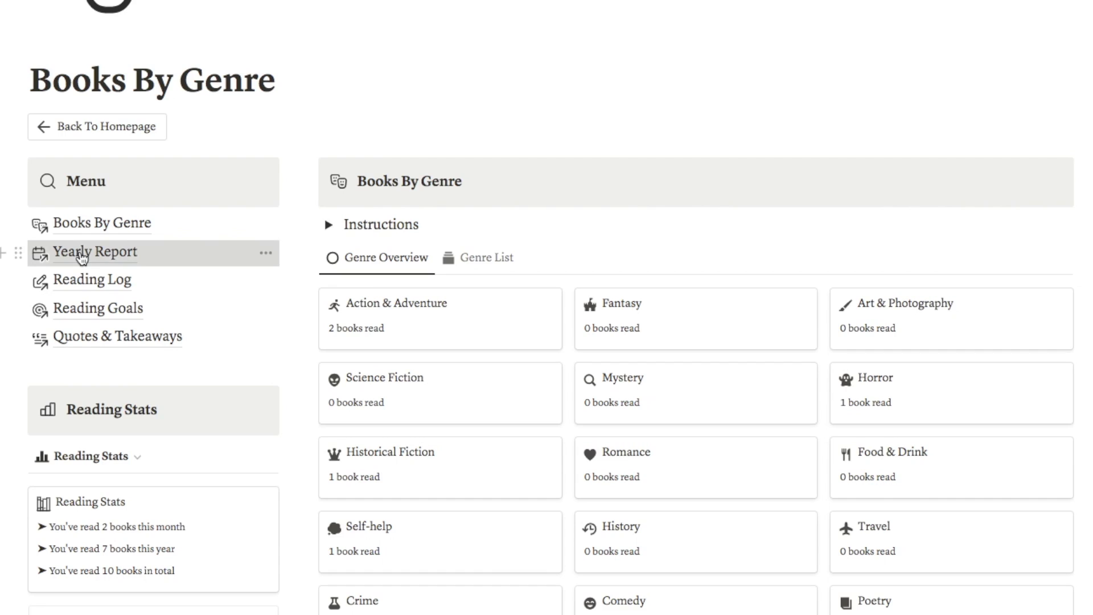
{"action": "scroll", "coordinate": [612, 245], "scroll_direction": "down", "scroll_amount": 1}
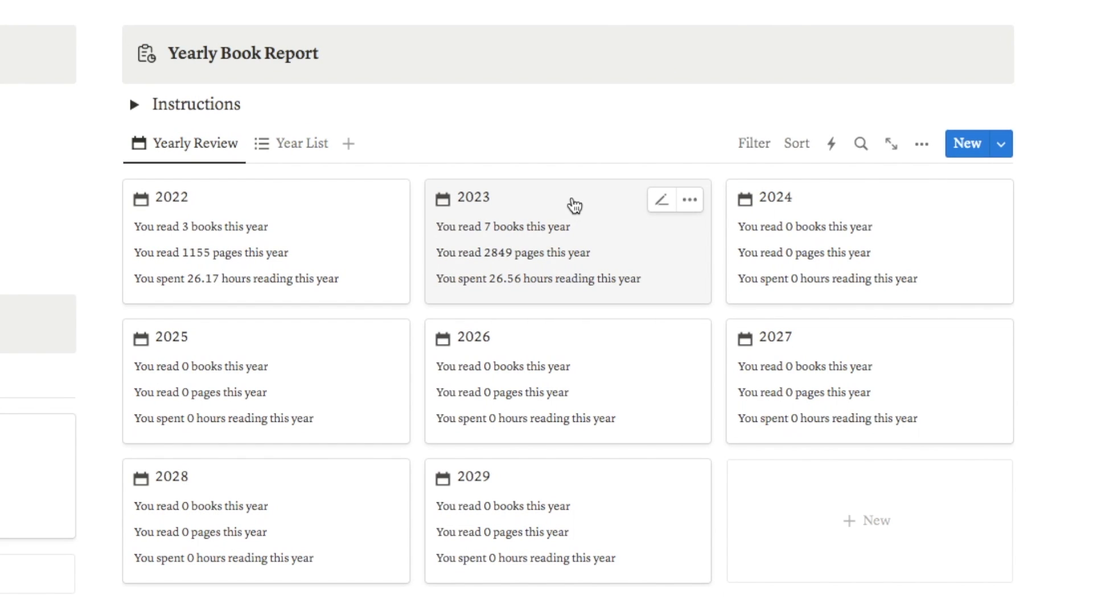
{"action": "left_click", "coordinate": [615, 227]}
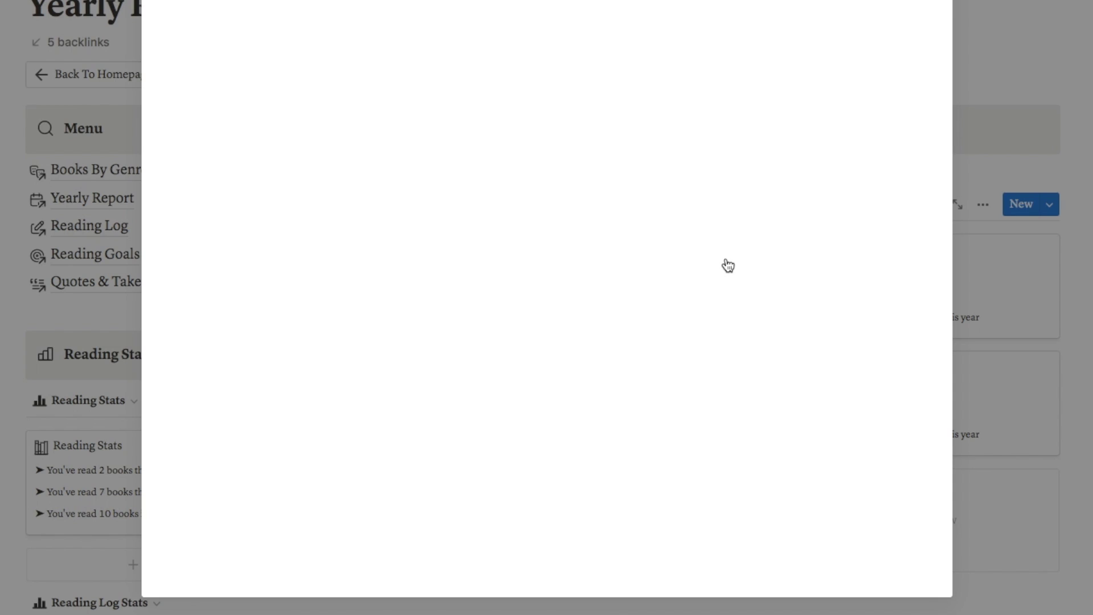
Review the Books Read This Year section of the 2023 page, including reading times, ratings and the Favorite Book of the Year checkboxes.
{"action": "scroll", "coordinate": [529, 310], "scroll_direction": "down", "scroll_amount": 3}
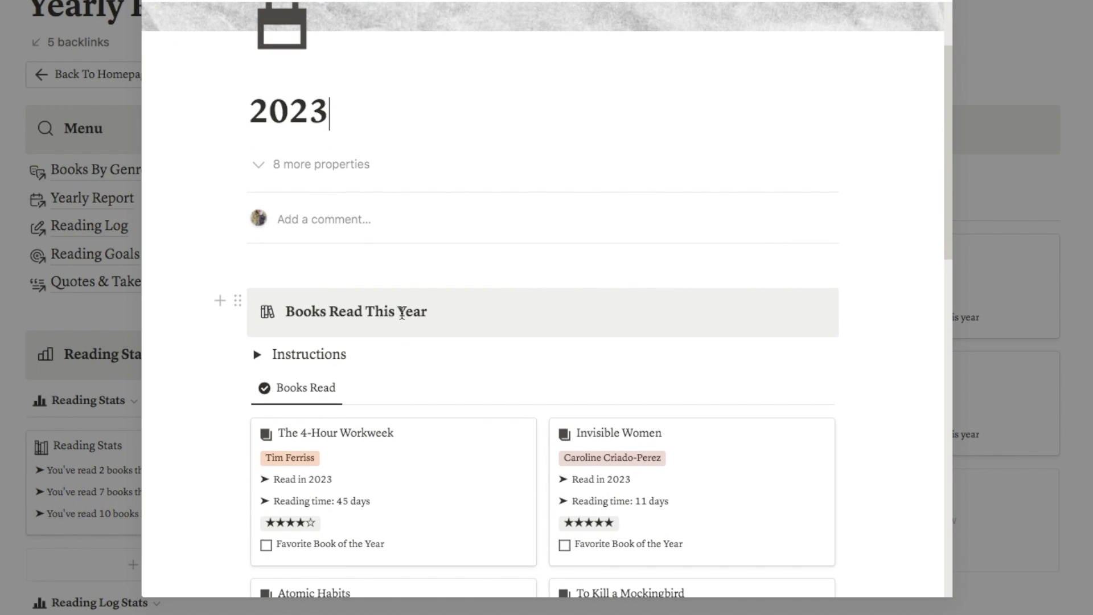
{"action": "scroll", "coordinate": [402, 313], "scroll_direction": "down", "scroll_amount": 4}
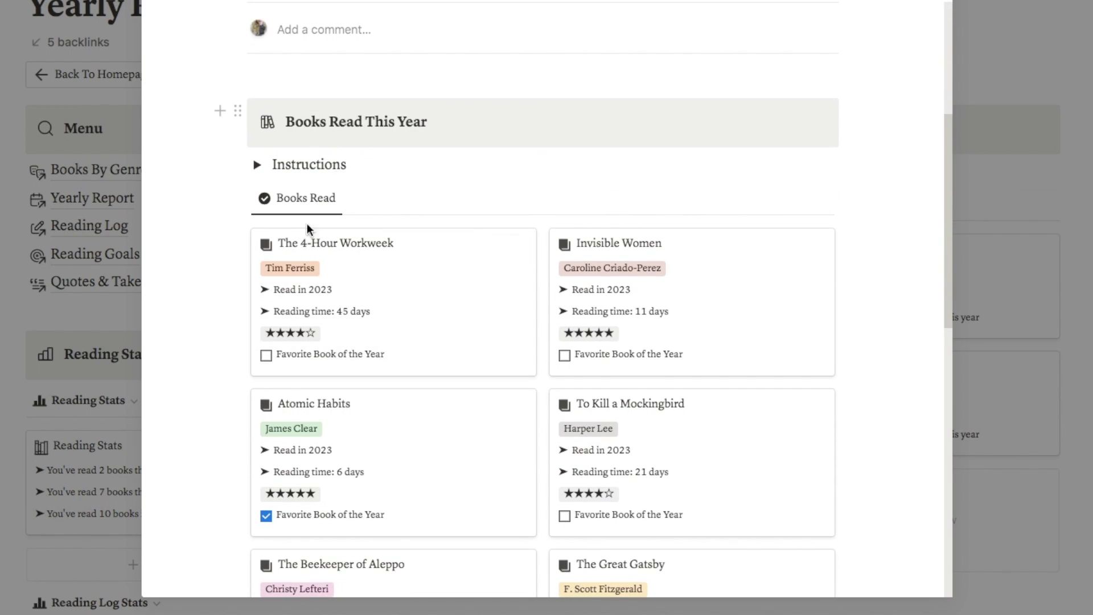
{"action": "scroll", "coordinate": [319, 240], "scroll_direction": "down", "scroll_amount": 2}
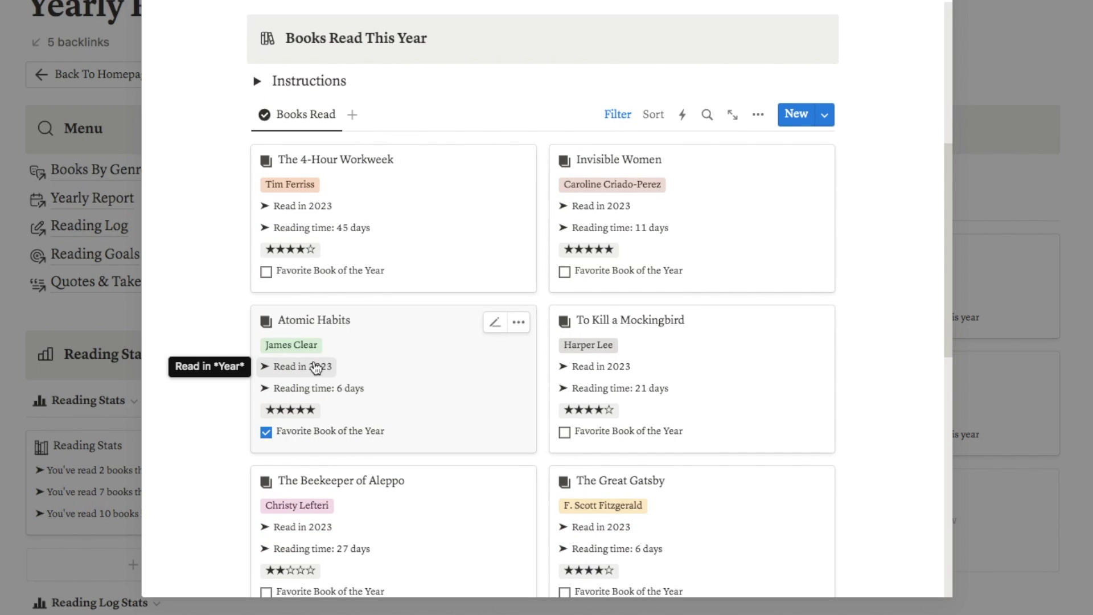
{"action": "scroll", "coordinate": [387, 379], "scroll_direction": "down", "scroll_amount": 1}
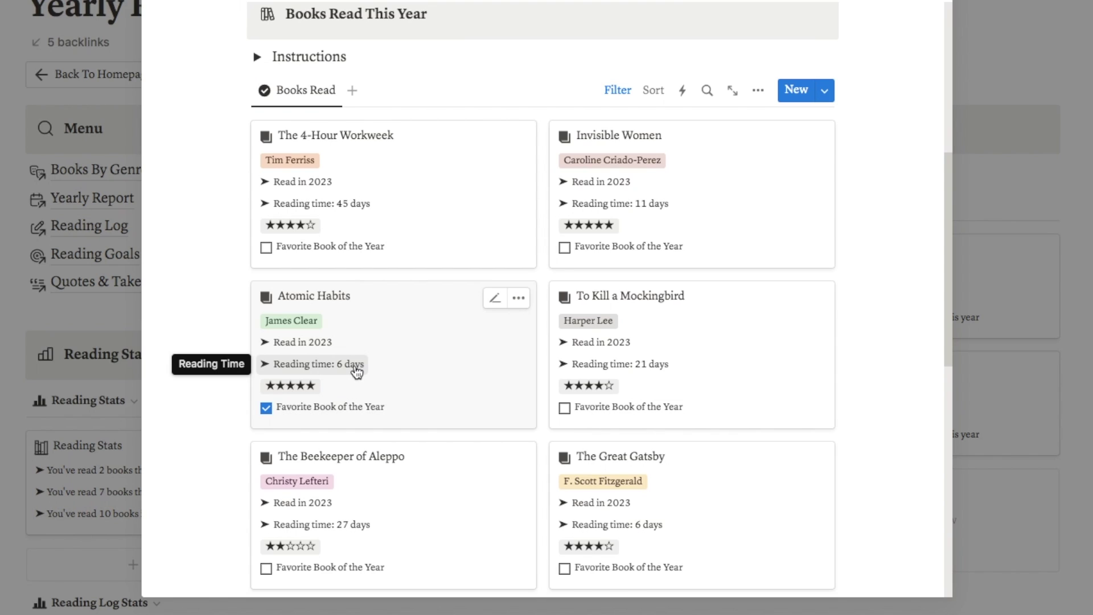
{"action": "scroll", "coordinate": [501, 392], "scroll_direction": "down", "scroll_amount": 1}
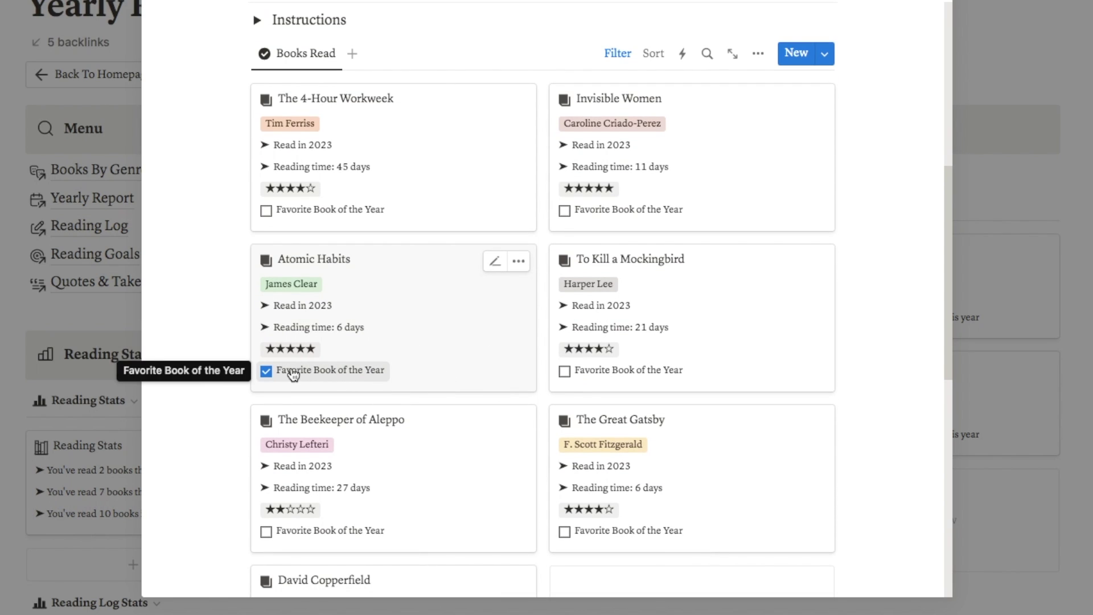
{"action": "scroll", "coordinate": [608, 346], "scroll_direction": "down", "scroll_amount": 1}
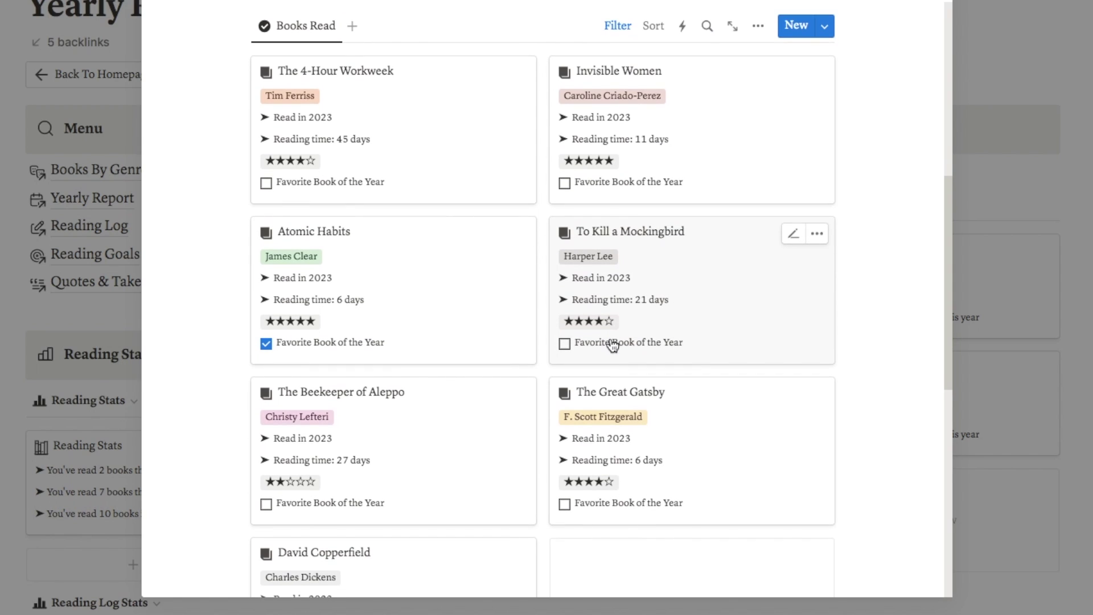
{"action": "scroll", "coordinate": [598, 370], "scroll_direction": "up", "scroll_amount": 1}
{"action": "scroll", "coordinate": [592, 390], "scroll_direction": "up", "scroll_amount": 2}
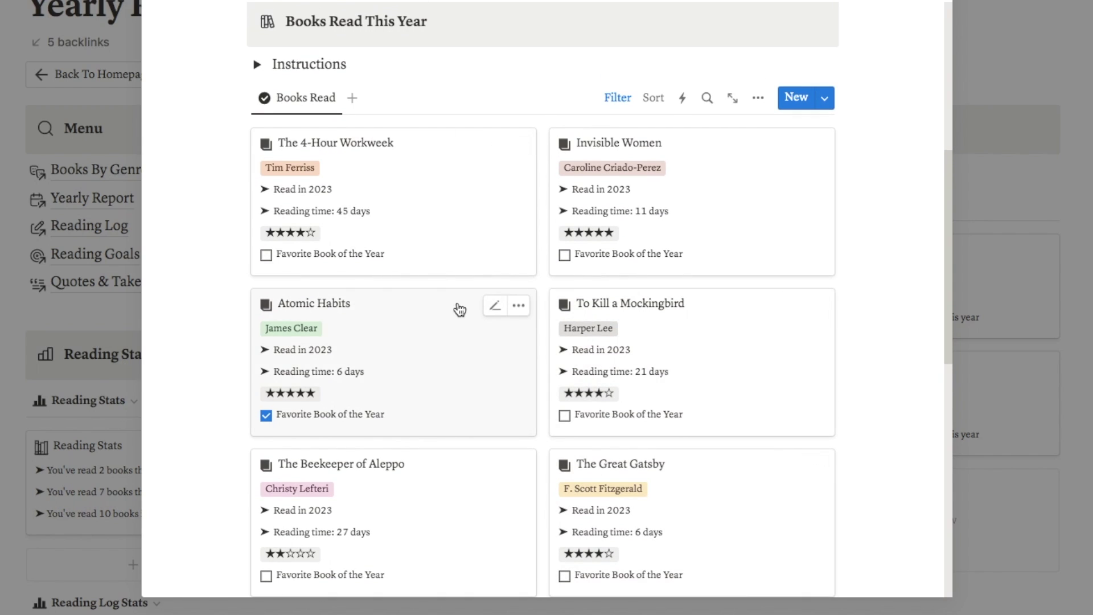
{"action": "scroll", "coordinate": [459, 308], "scroll_direction": "down", "scroll_amount": 3}
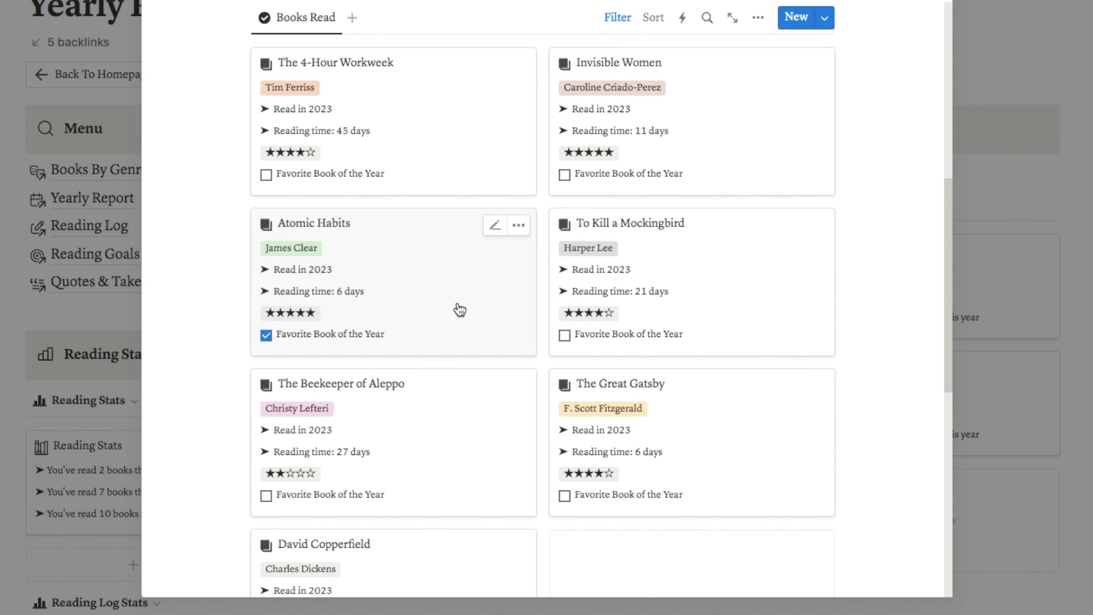
{"action": "scroll", "coordinate": [322, 340], "scroll_direction": "down", "scroll_amount": 10}
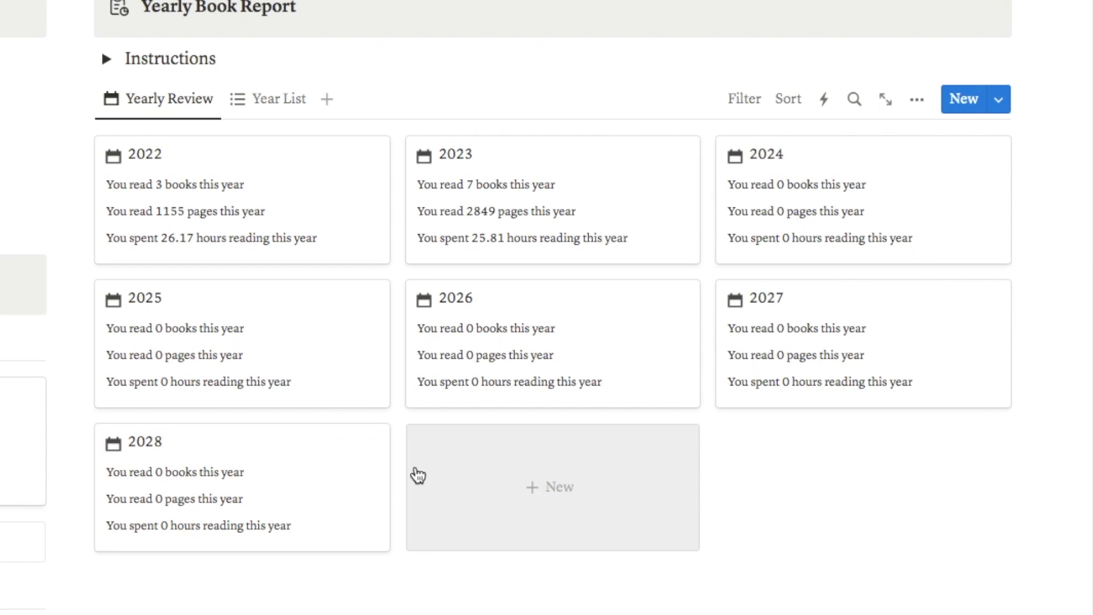
Add the year 2029 to the Year List of the Yearly Book Report and return to the Yearly Review.
{"action": "left_click", "coordinate": [260, 100]}
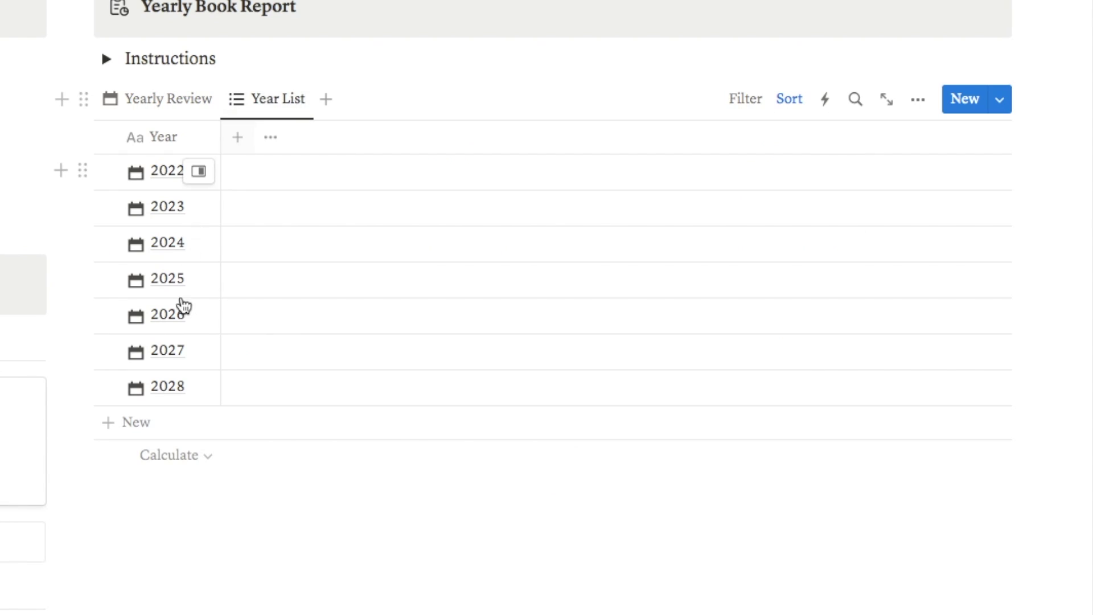
{"action": "left_click", "coordinate": [137, 427]}
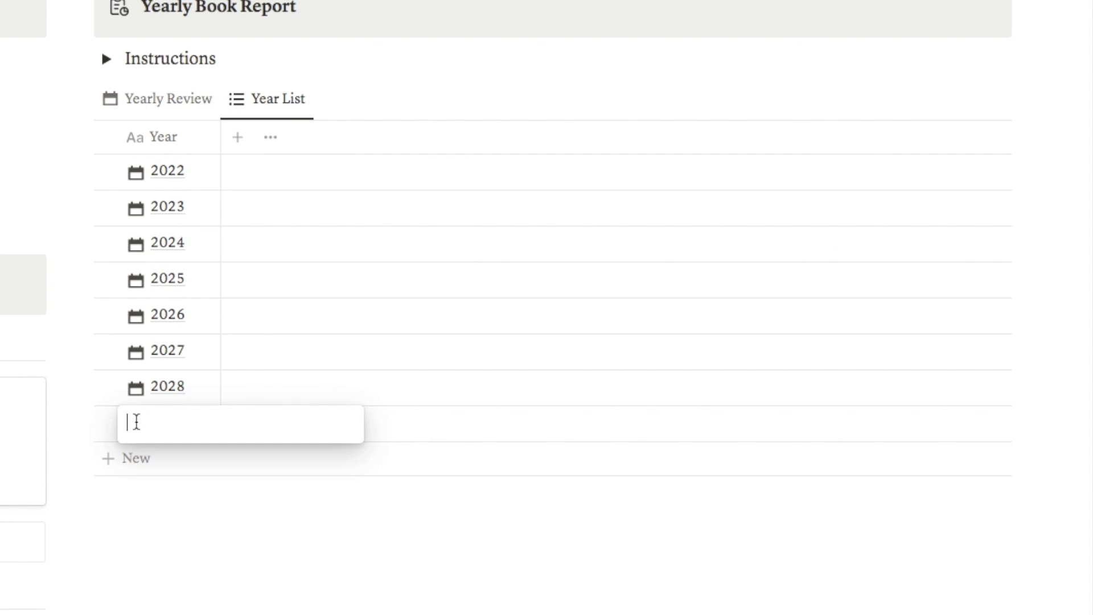
{"action": "type", "text": "2029"}
{"action": "key", "text": "Return"}
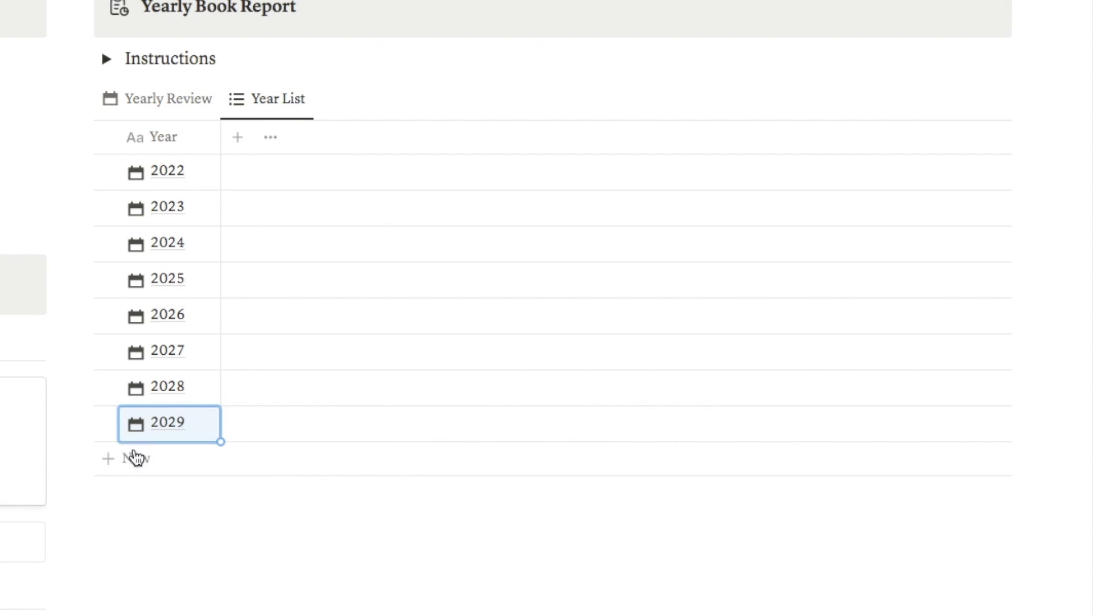
{"action": "left_click", "coordinate": [177, 107]}
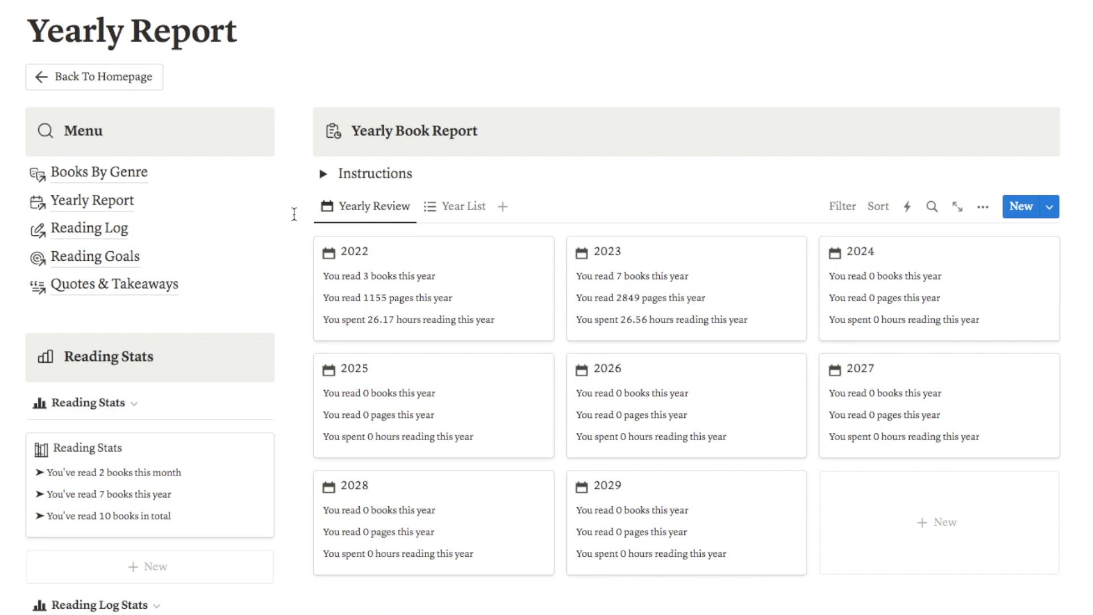
Open the Reading Log page and look over its Reading Session Log, Habit Tracker and Reading Log Stats.
{"action": "left_click", "coordinate": [91, 234]}
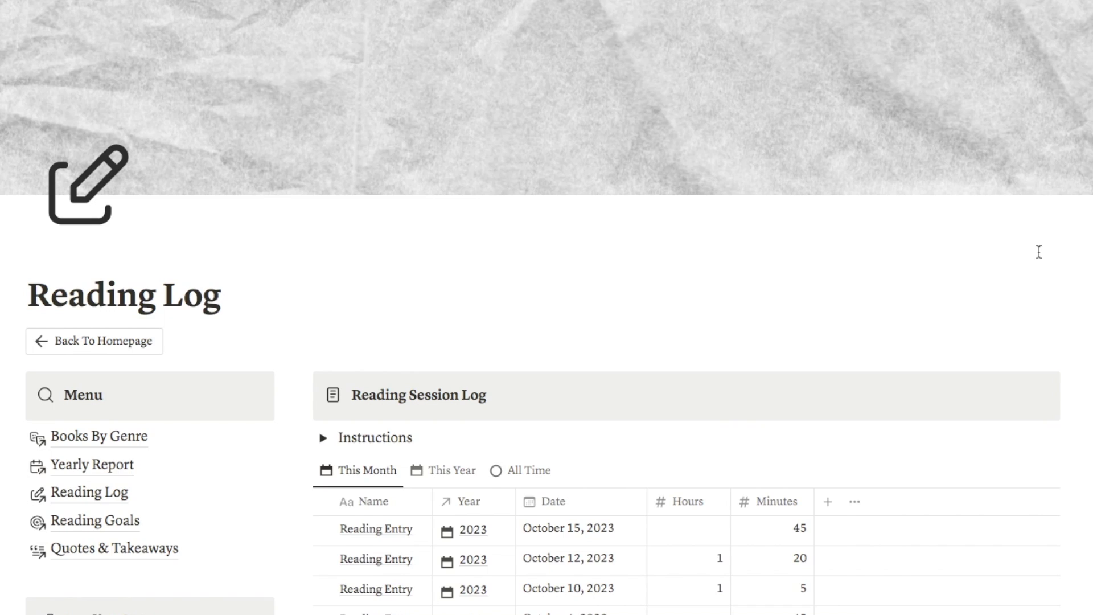
{"action": "scroll", "coordinate": [1038, 251], "scroll_direction": "down", "scroll_amount": 3}
{"action": "scroll", "coordinate": [1038, 252], "scroll_direction": "down", "scroll_amount": 1}
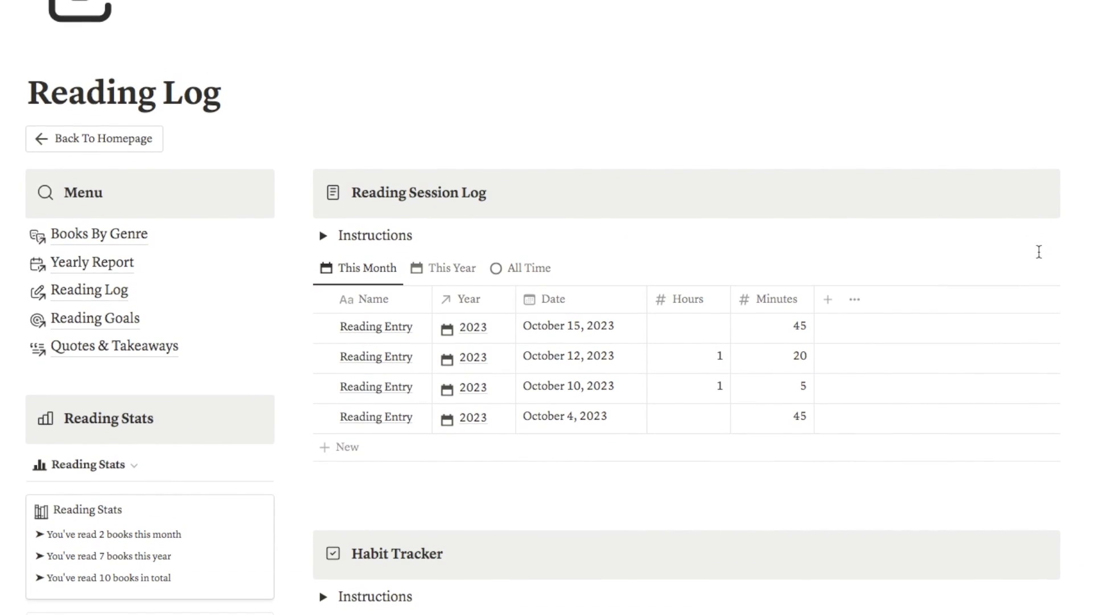
{"action": "scroll", "coordinate": [1039, 252], "scroll_direction": "down", "scroll_amount": 6}
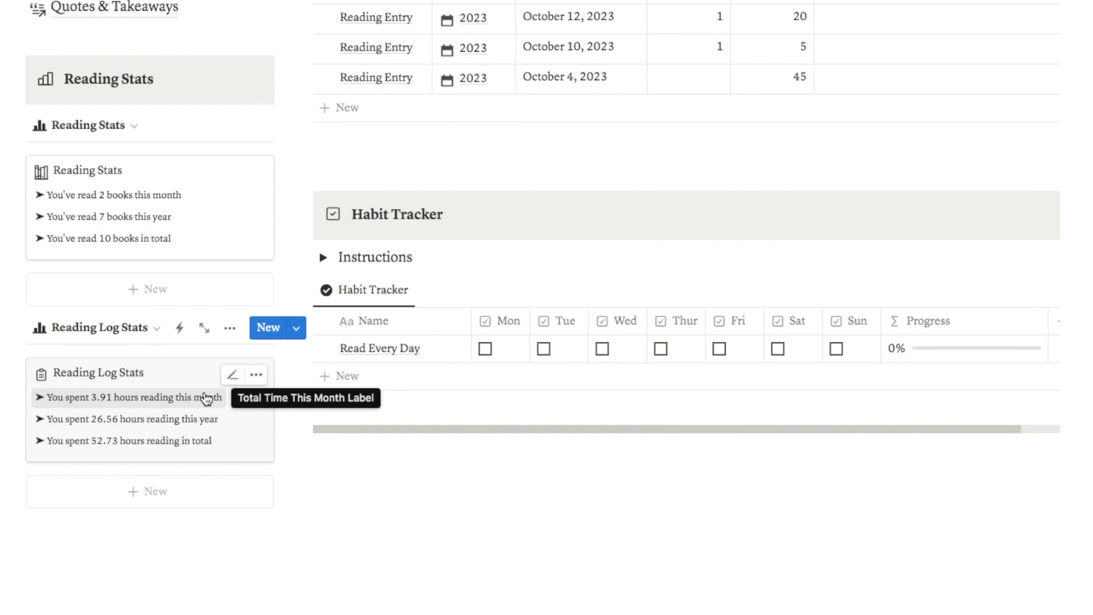
{"action": "scroll", "coordinate": [142, 544], "scroll_direction": "up", "scroll_amount": 1}
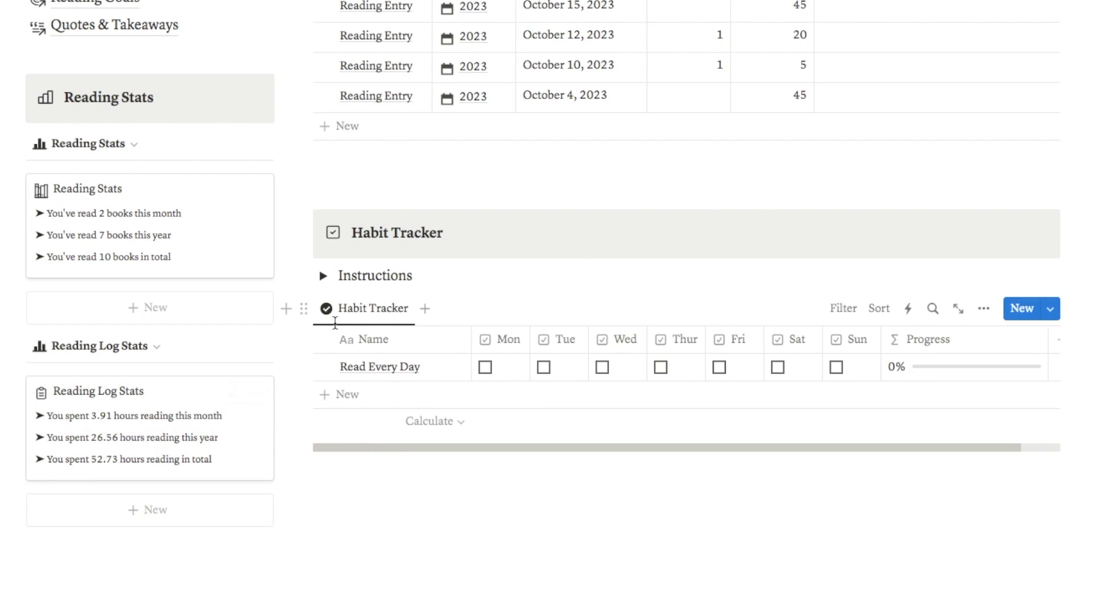
{"action": "scroll", "coordinate": [335, 323], "scroll_direction": "up", "scroll_amount": 5}
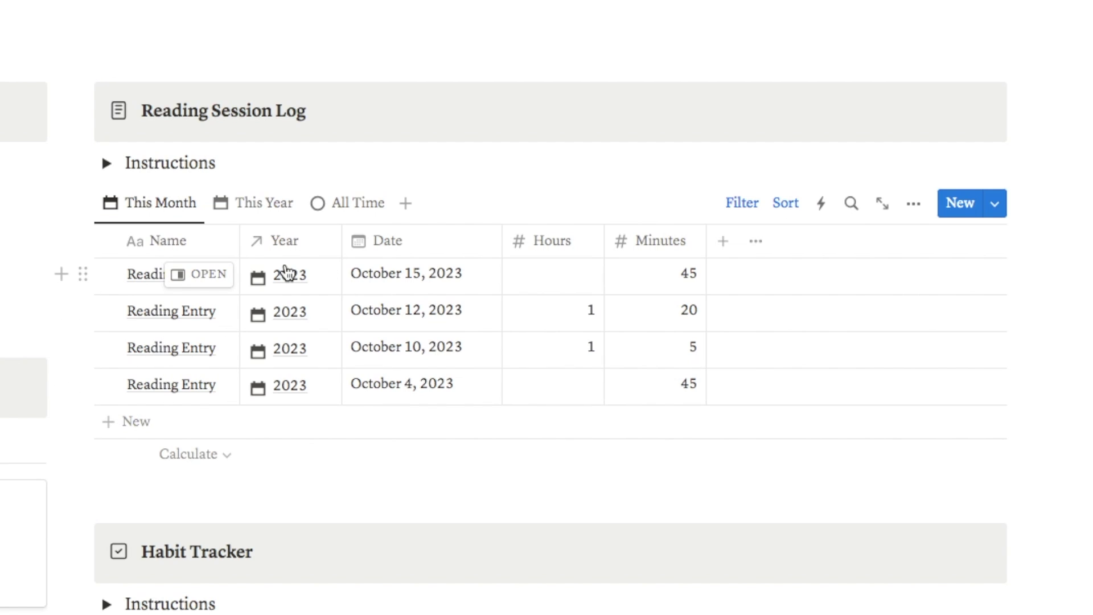
Look over this year's entries in the Reading Session Log, return to the This Month view and check the Reading Log Stats.
{"action": "left_click", "coordinate": [254, 213]}
{"action": "scroll", "coordinate": [340, 351], "scroll_direction": "down", "scroll_amount": 5}
{"action": "scroll", "coordinate": [339, 352], "scroll_direction": "up", "scroll_amount": 5}
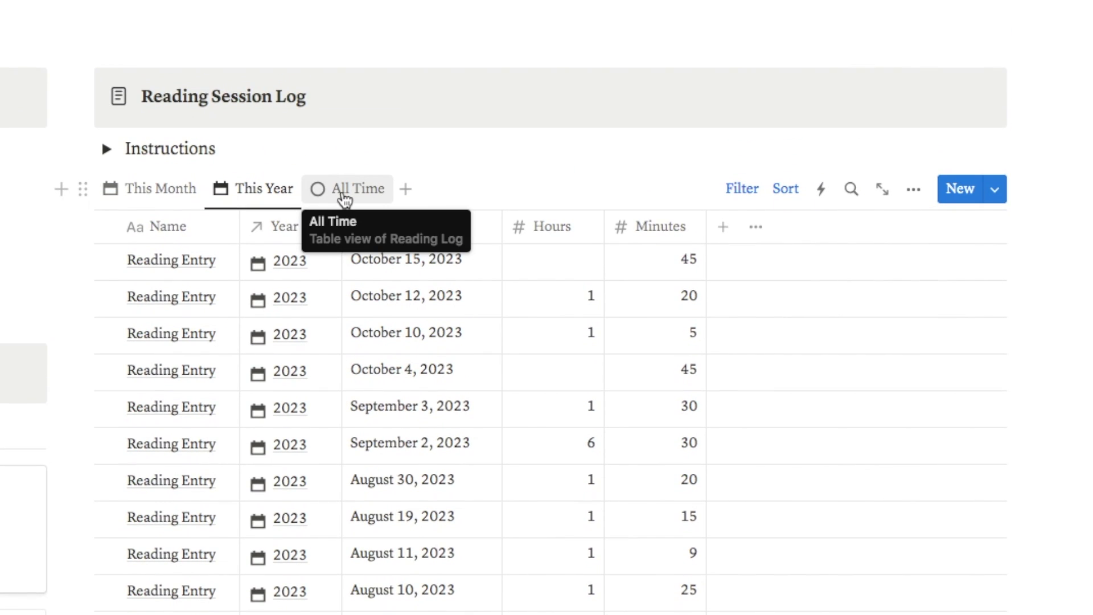
{"action": "left_click", "coordinate": [160, 189]}
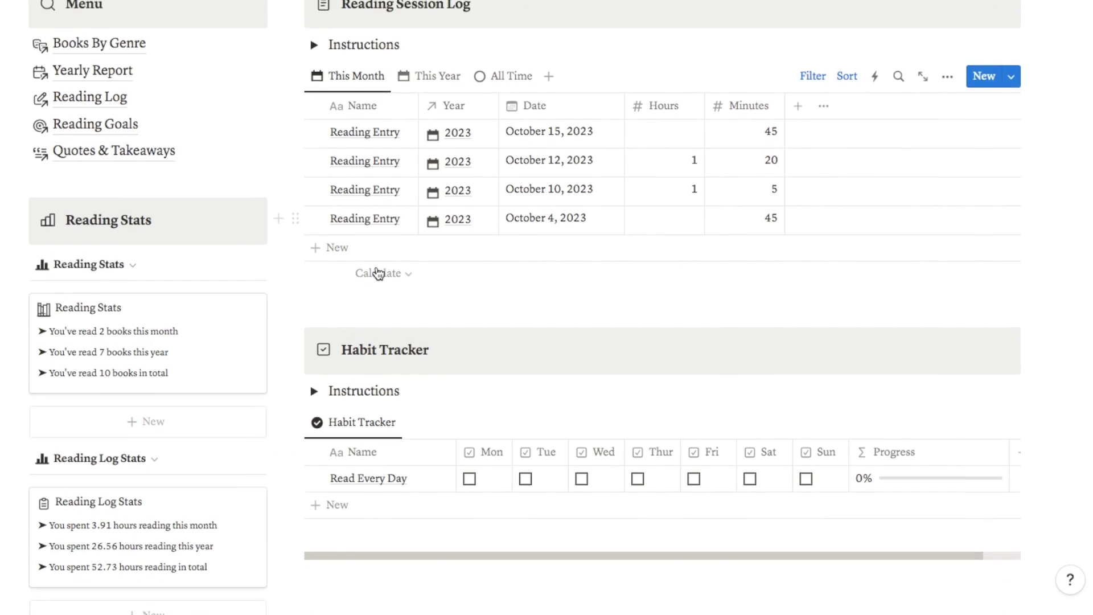
{"action": "scroll", "coordinate": [378, 274], "scroll_direction": "down", "scroll_amount": 3}
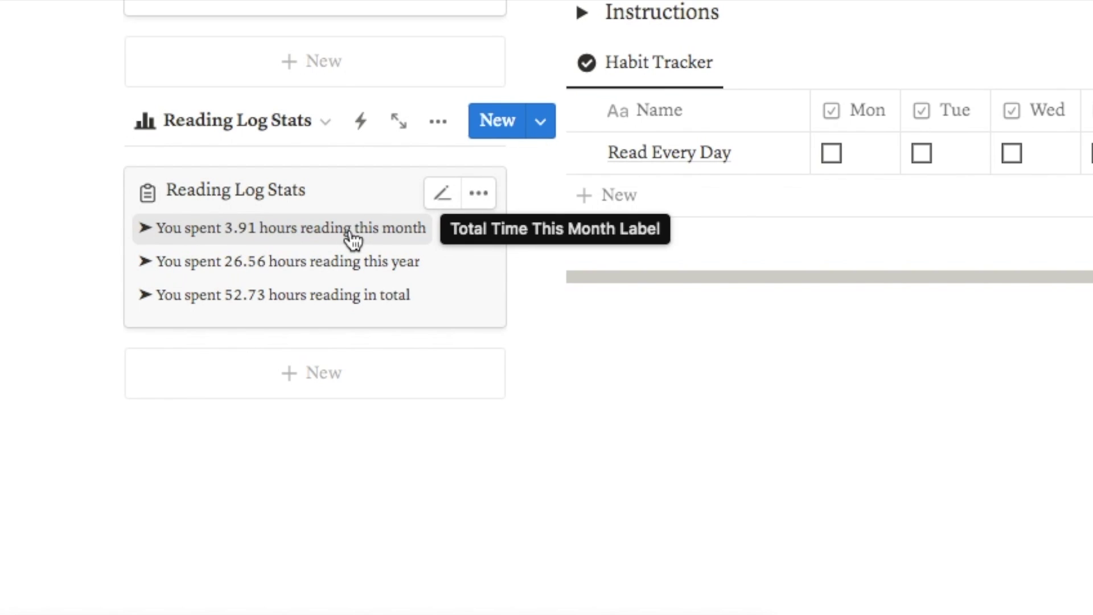
{"action": "scroll", "coordinate": [353, 239], "scroll_direction": "up", "scroll_amount": 3}
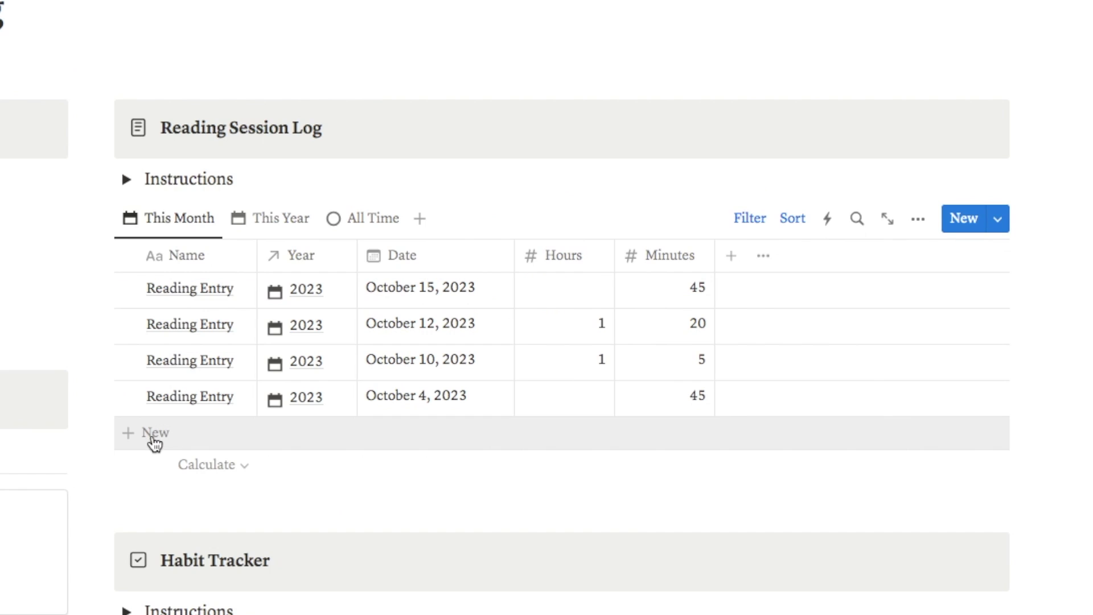
Add a Reading Entry to this month's Reading Session Log, link it to the year 2023 and set its hours to 1.
{"action": "left_click", "coordinate": [155, 437]}
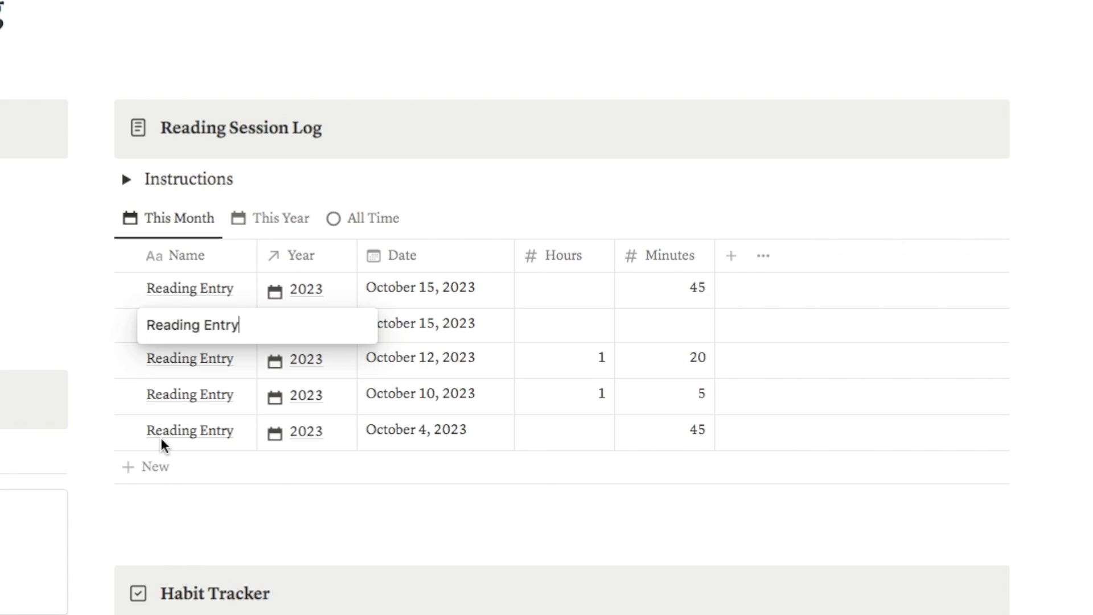
{"action": "left_click", "coordinate": [209, 346]}
{"action": "left_click", "coordinate": [284, 323]}
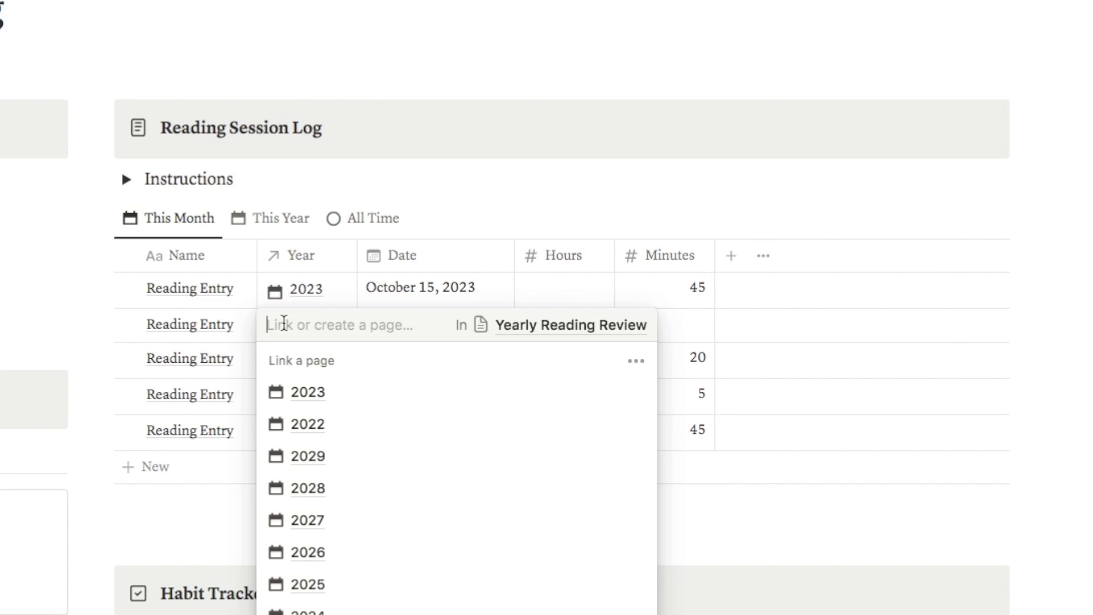
{"action": "left_click", "coordinate": [313, 402]}
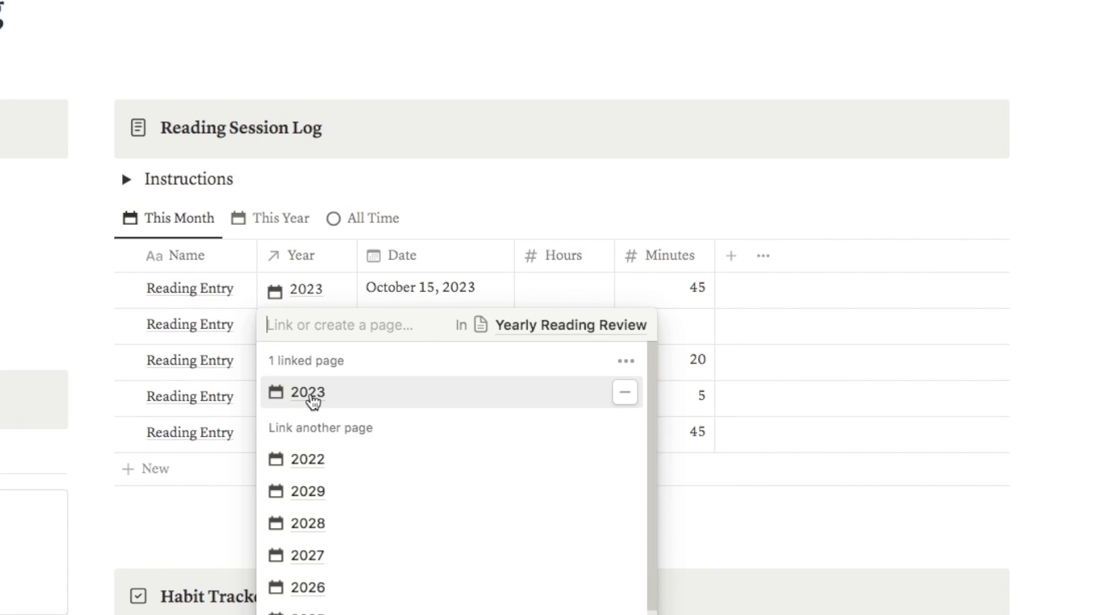
{"action": "key", "text": "Escape"}
{"action": "left_click", "coordinate": [415, 329]}
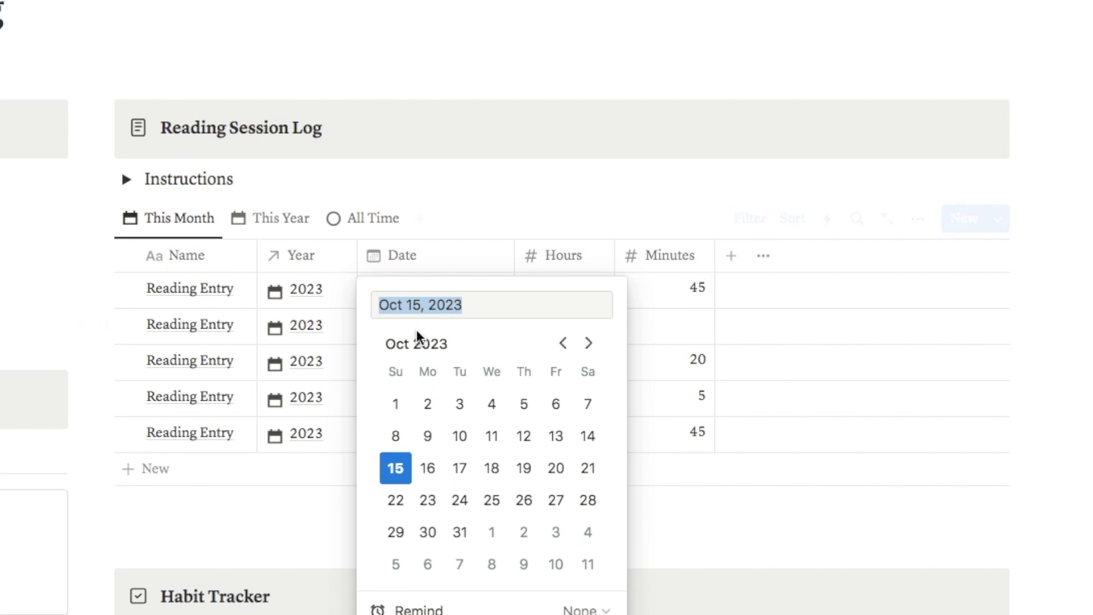
{"action": "key", "text": "Escape"}
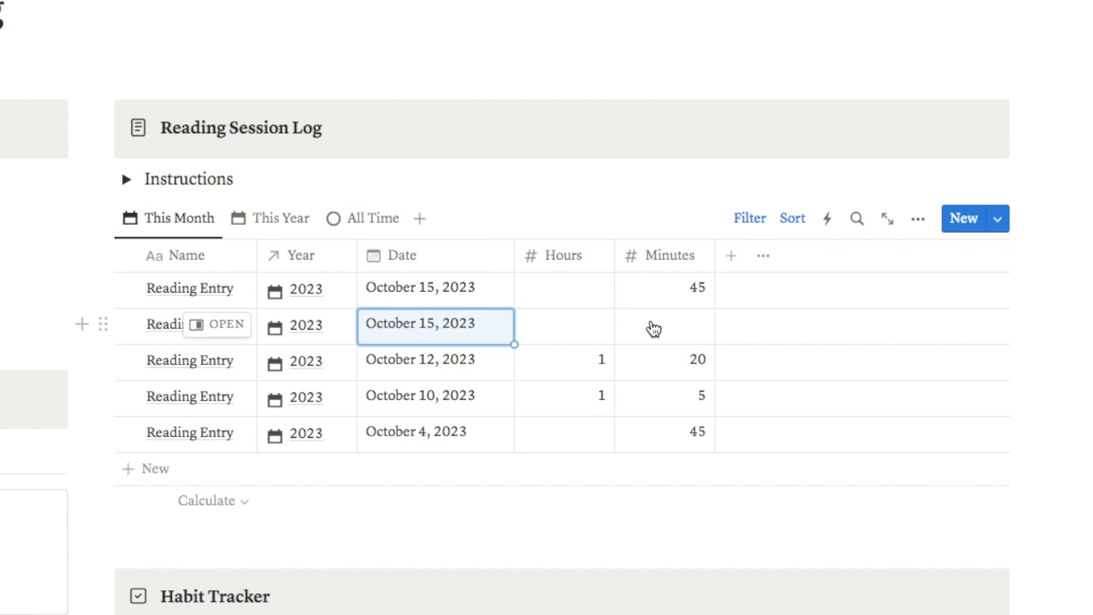
{"action": "left_click", "coordinate": [583, 335]}
{"action": "key", "text": "Return"}
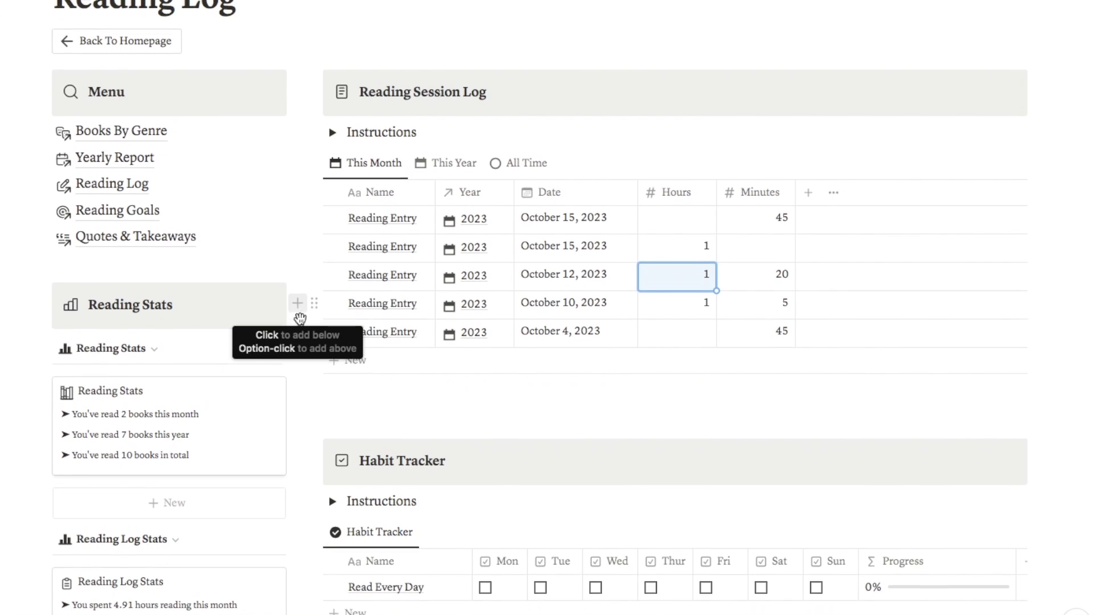
{"action": "scroll", "coordinate": [81, 408], "scroll_direction": "down", "scroll_amount": 3}
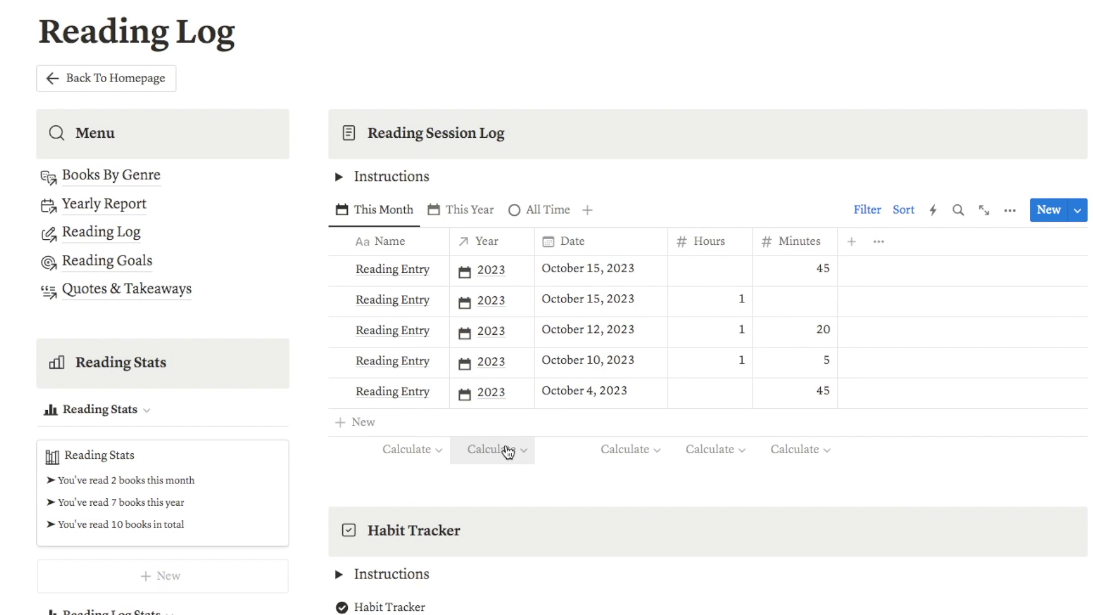
Mark Read Every Day as done for all seven days, Monday through Sunday, in the Habit Tracker.
{"action": "scroll", "coordinate": [323, 466], "scroll_direction": "down", "scroll_amount": 3}
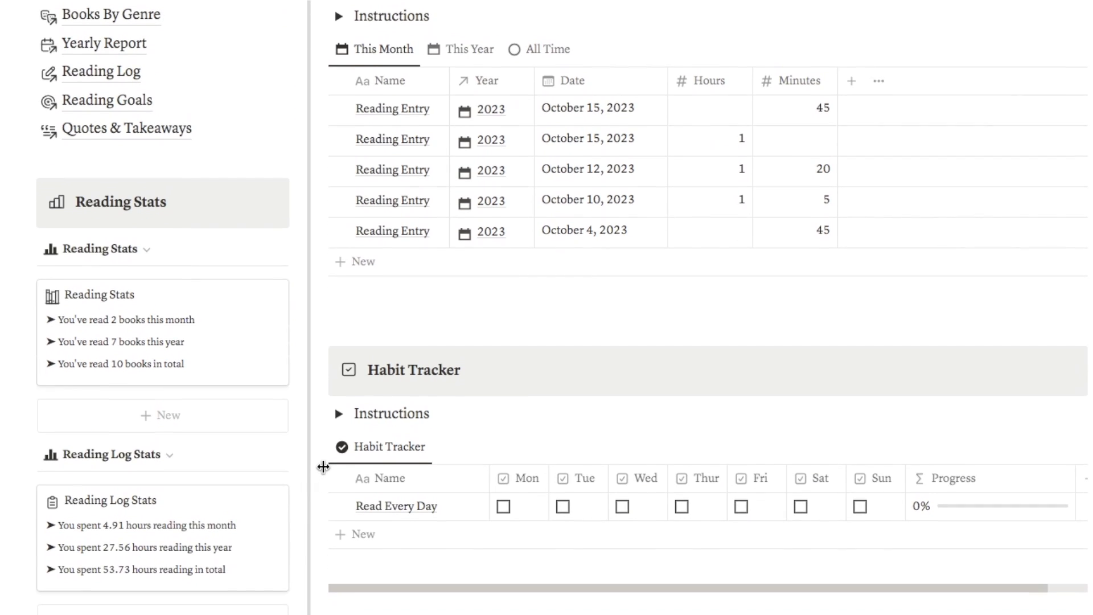
{"action": "scroll", "coordinate": [322, 466], "scroll_direction": "down", "scroll_amount": 1}
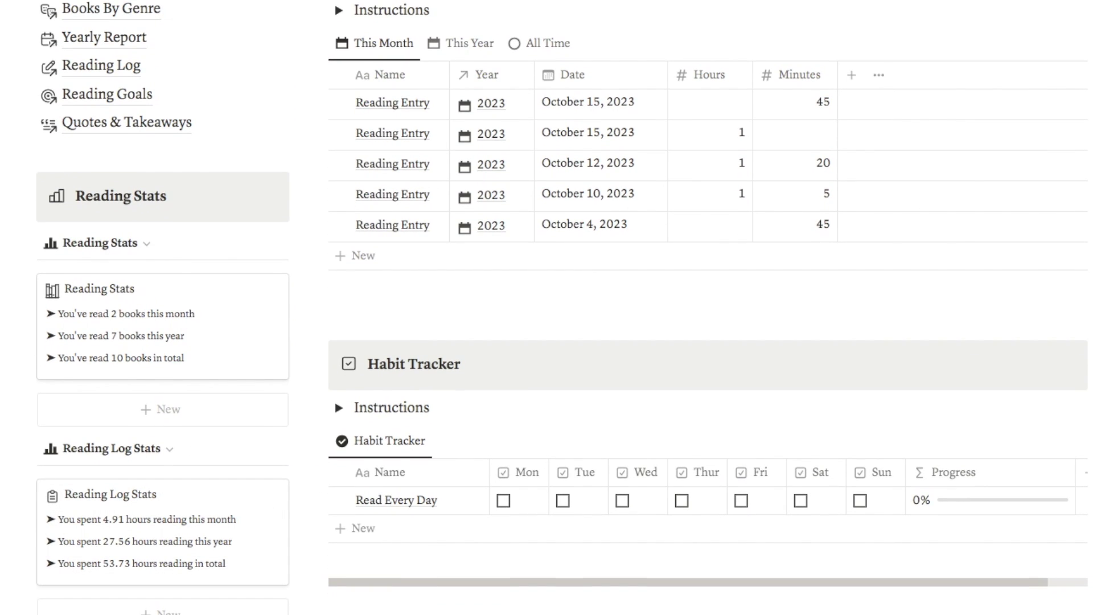
{"action": "scroll", "coordinate": [549, 200], "scroll_direction": "down", "scroll_amount": 2}
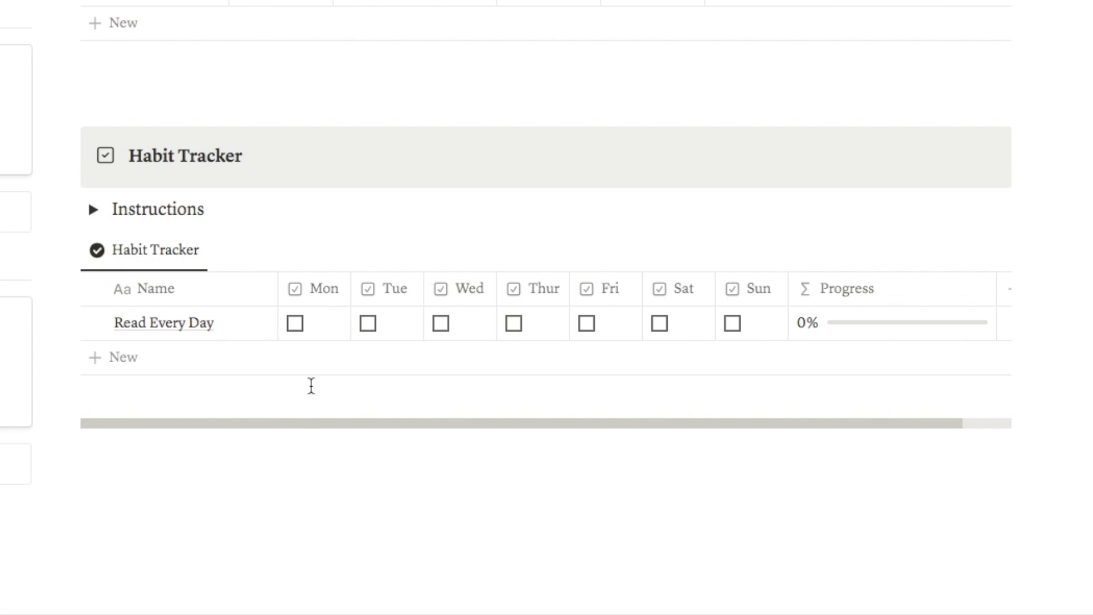
{"action": "left_click", "coordinate": [295, 323]}
{"action": "left_click", "coordinate": [369, 326]}
{"action": "left_click", "coordinate": [440, 325]}
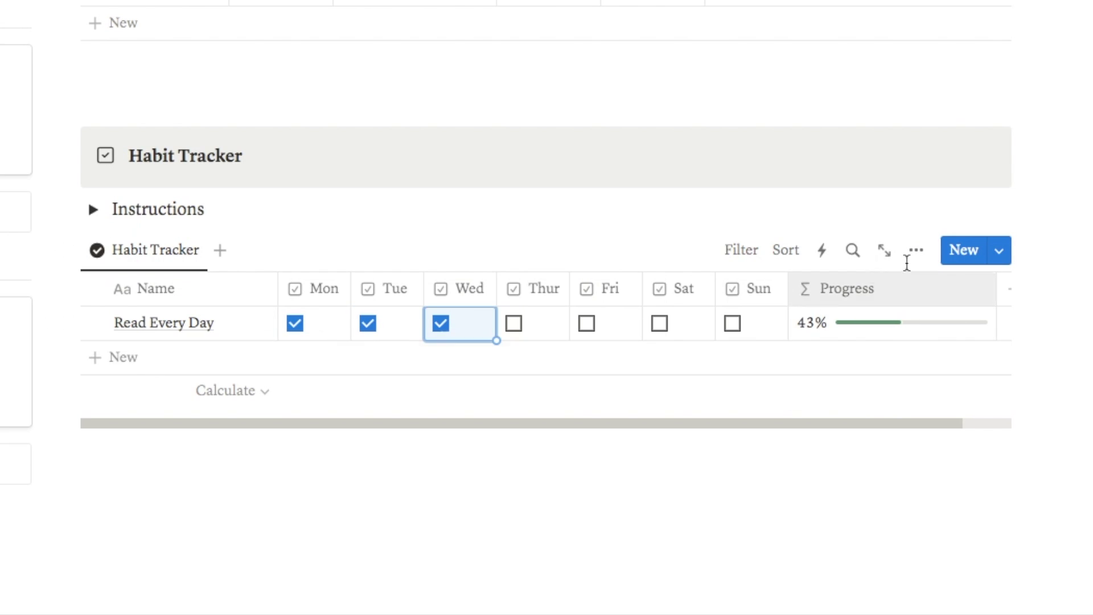
{"action": "left_click", "coordinate": [515, 324]}
{"action": "left_click", "coordinate": [588, 326]}
{"action": "left_click", "coordinate": [659, 326]}
{"action": "left_click", "coordinate": [734, 327]}
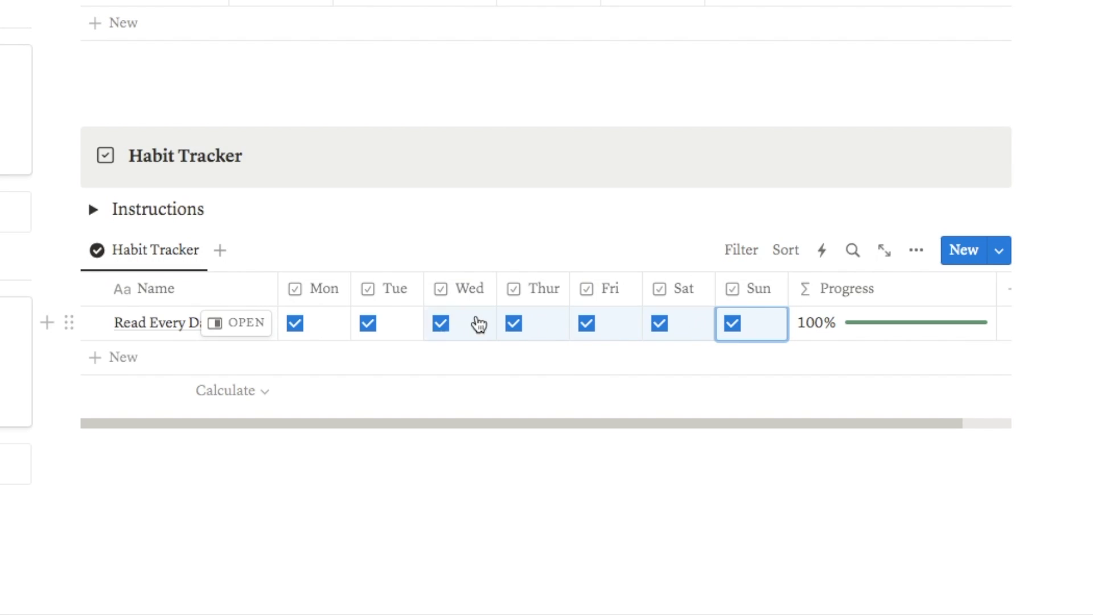
Clear all seven day checkboxes of the Read Every Day habit at once.
{"action": "left_click_drag", "start_coordinate": [431, 324], "coordinate": [332, 324]}
{"action": "key", "text": "BackSpace"}
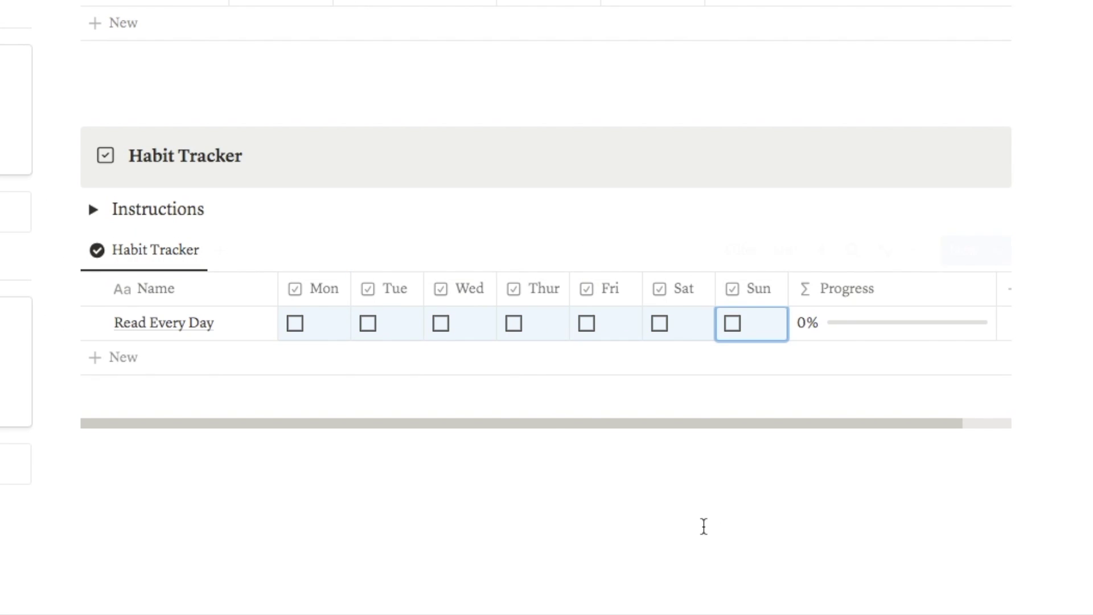
{"action": "left_click", "coordinate": [542, 542]}
Mark the Read Every Day habit as done for Monday, Tuesday, Wednesday and Thursday.
{"action": "scroll", "coordinate": [512, 399], "scroll_direction": "up", "scroll_amount": 1}
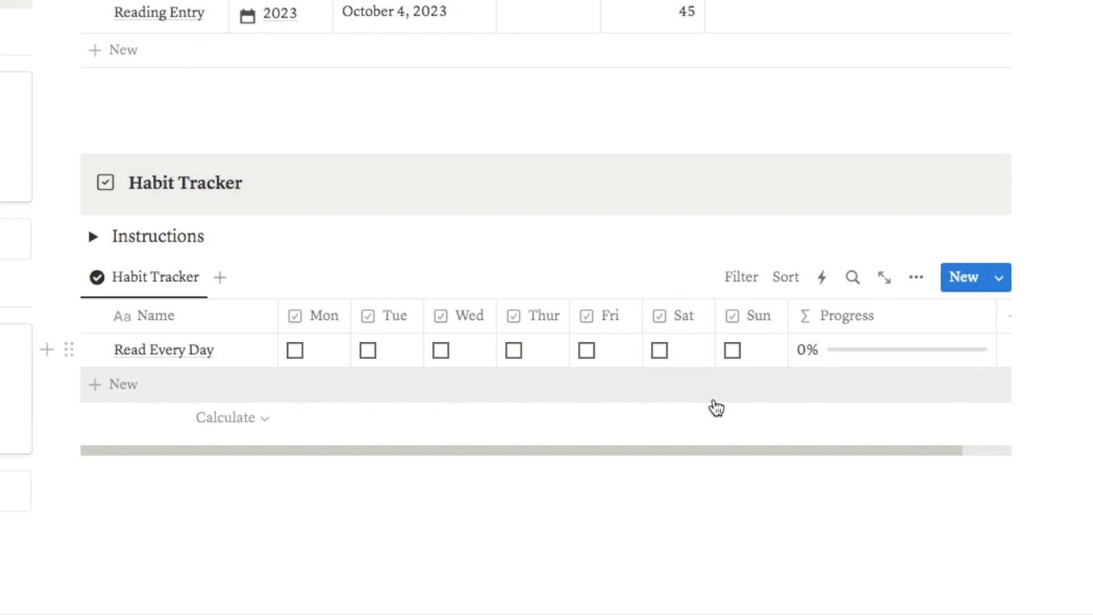
{"action": "left_click", "coordinate": [295, 351]}
{"action": "left_click", "coordinate": [368, 351]}
{"action": "left_click", "coordinate": [441, 353]}
{"action": "left_click", "coordinate": [515, 351]}
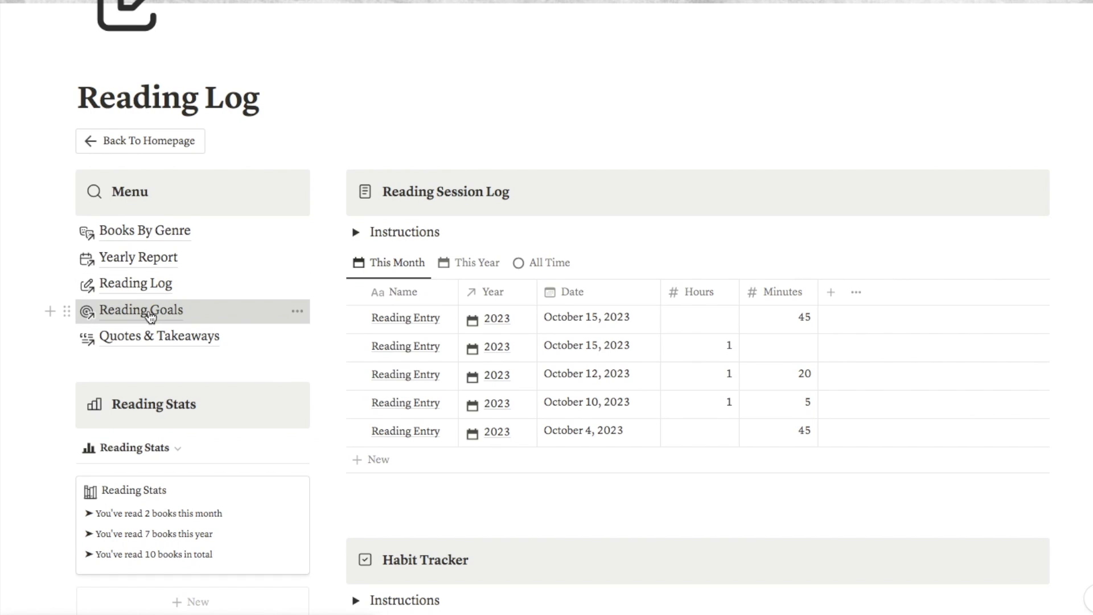
Open the Reading Goals page and look over the My Reading Goals card and the Edit Goals table.
{"action": "left_click", "coordinate": [151, 315]}
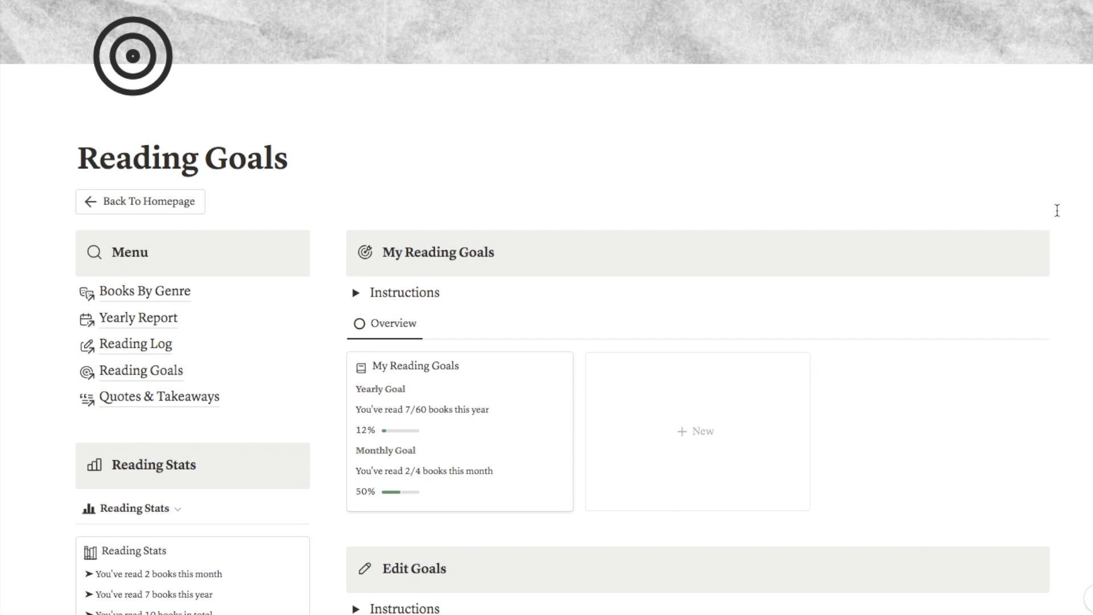
{"action": "scroll", "coordinate": [947, 175], "scroll_direction": "down", "scroll_amount": 3}
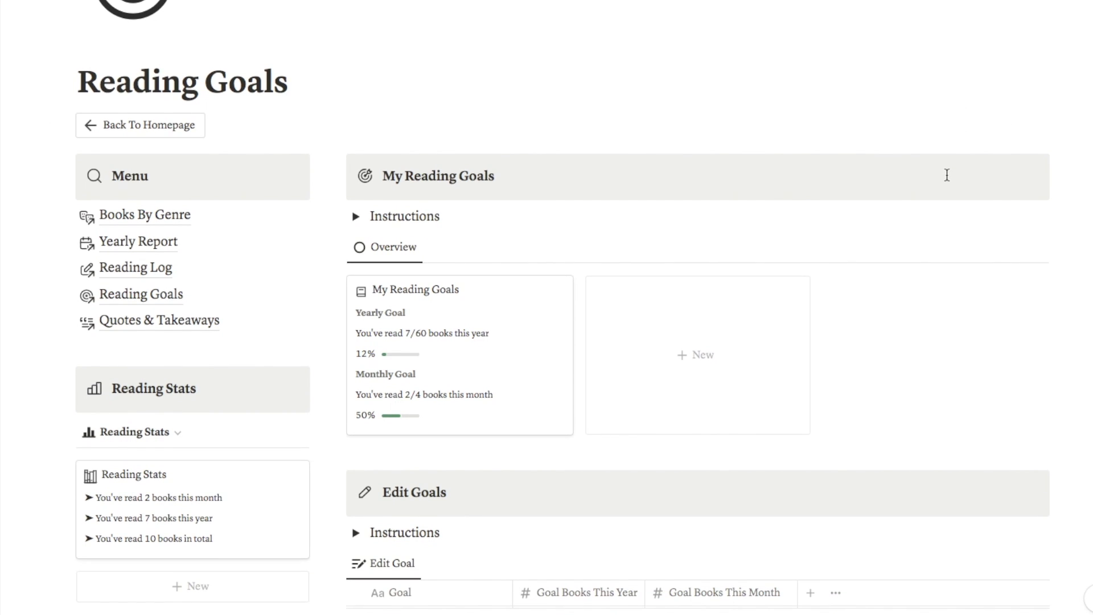
{"action": "scroll", "coordinate": [947, 174], "scroll_direction": "down", "scroll_amount": 1}
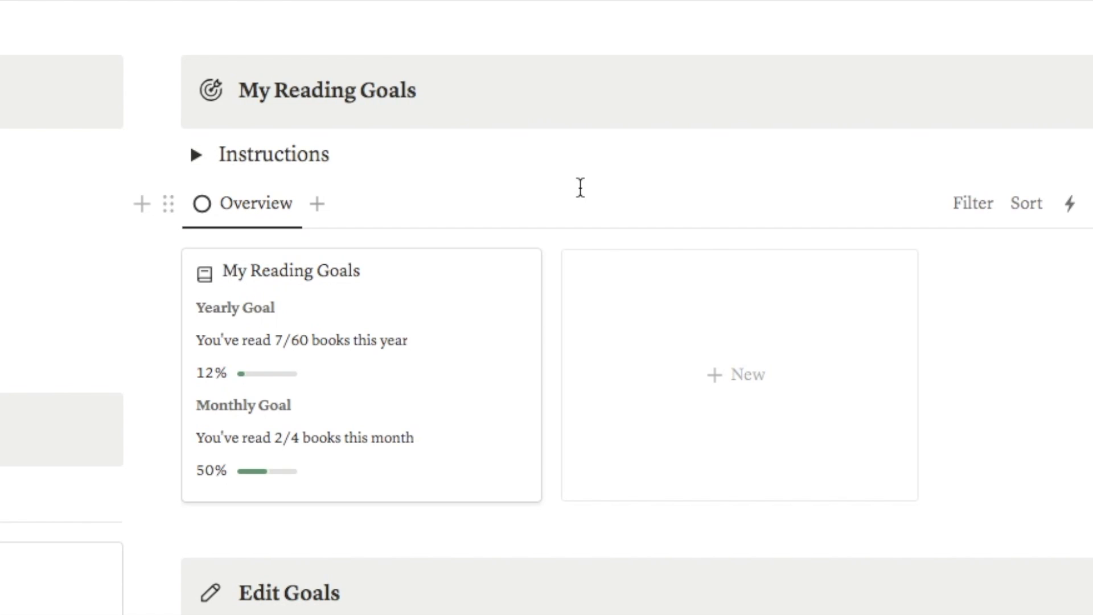
{"action": "scroll", "coordinate": [563, 263], "scroll_direction": "down", "scroll_amount": 1}
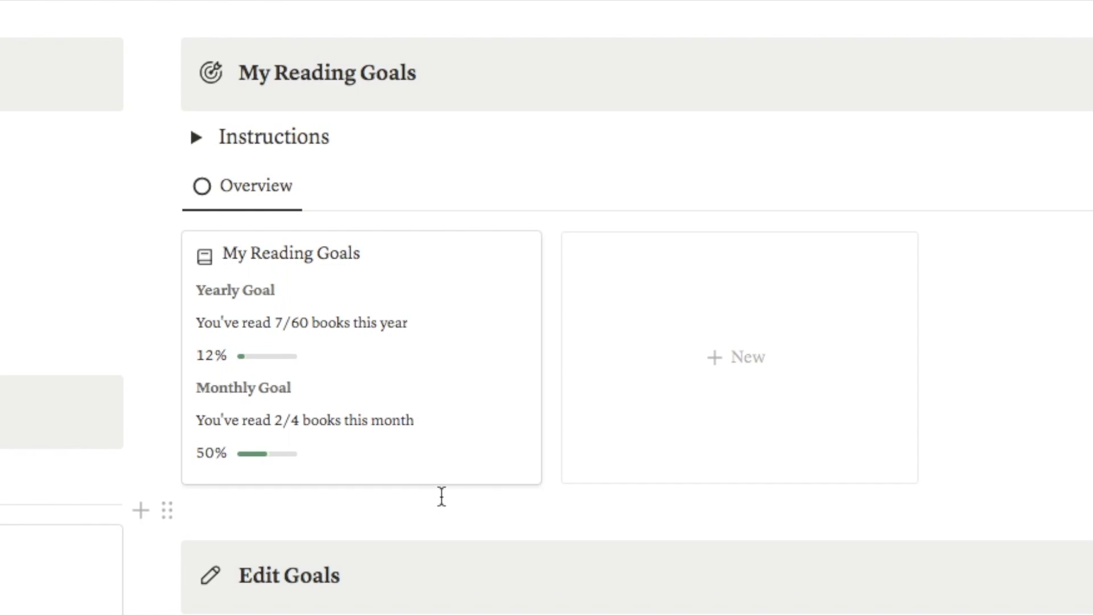
{"action": "scroll", "coordinate": [441, 496], "scroll_direction": "down", "scroll_amount": 6}
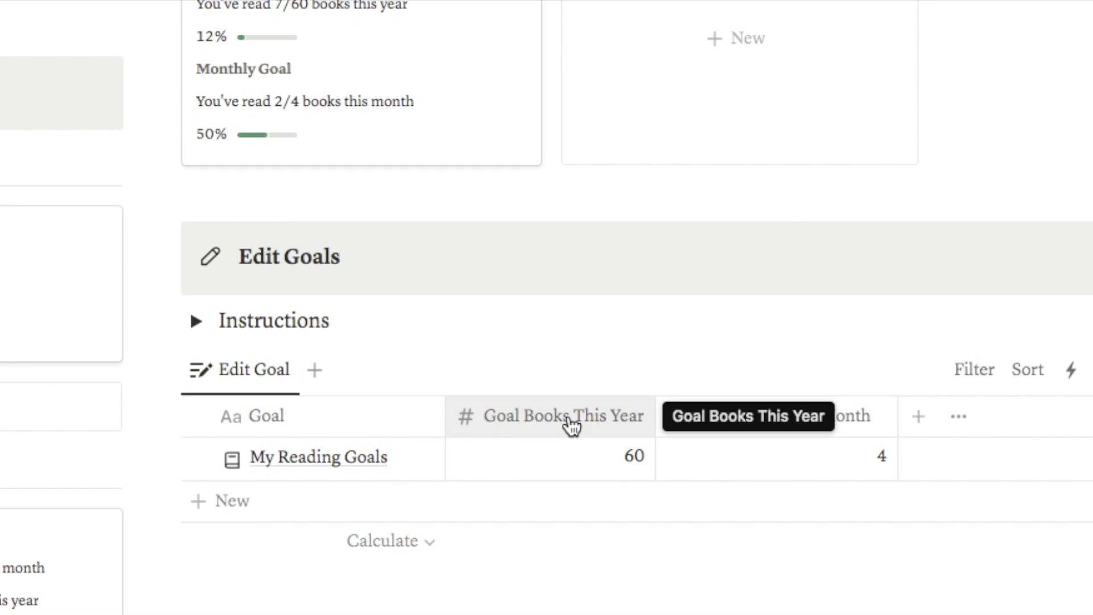
{"action": "scroll", "coordinate": [575, 500], "scroll_direction": "up", "scroll_amount": 1}
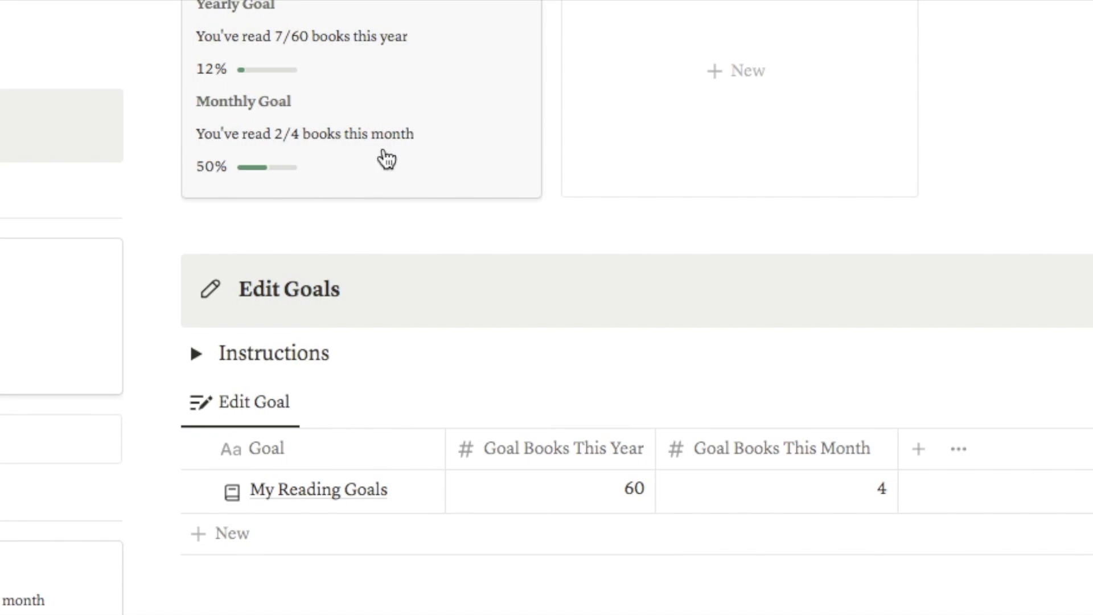
Set Goal Books This Year to 15 for My Reading Goals and check the yearly progress on the goals card.
{"action": "left_click", "coordinate": [638, 488]}
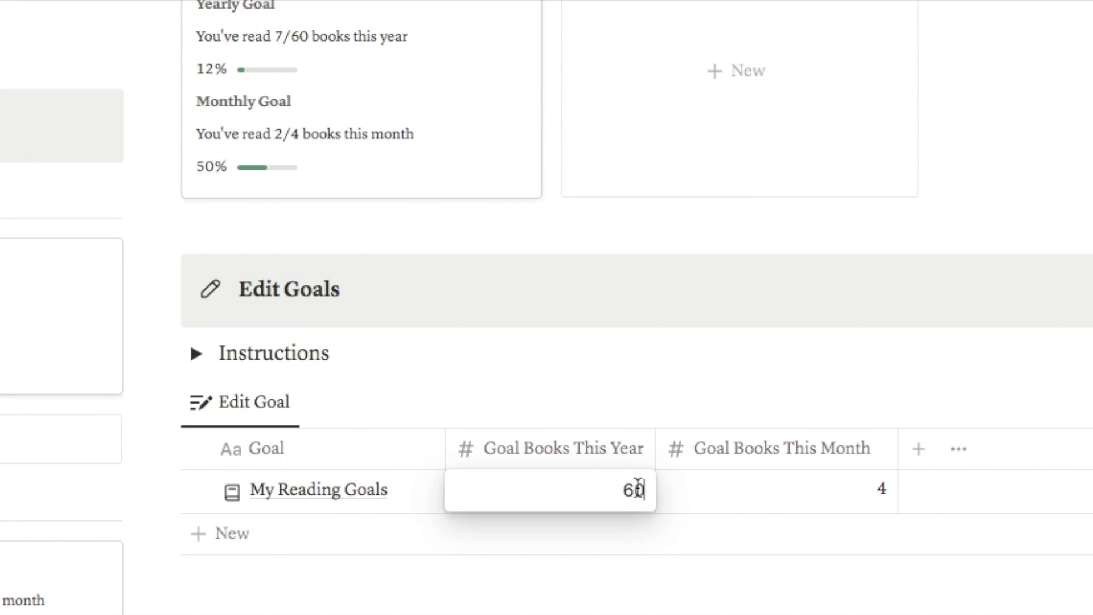
{"action": "key", "text": "BackSpace"}
{"action": "key", "text": "BackSpace"}
{"action": "type", "text": "15"}
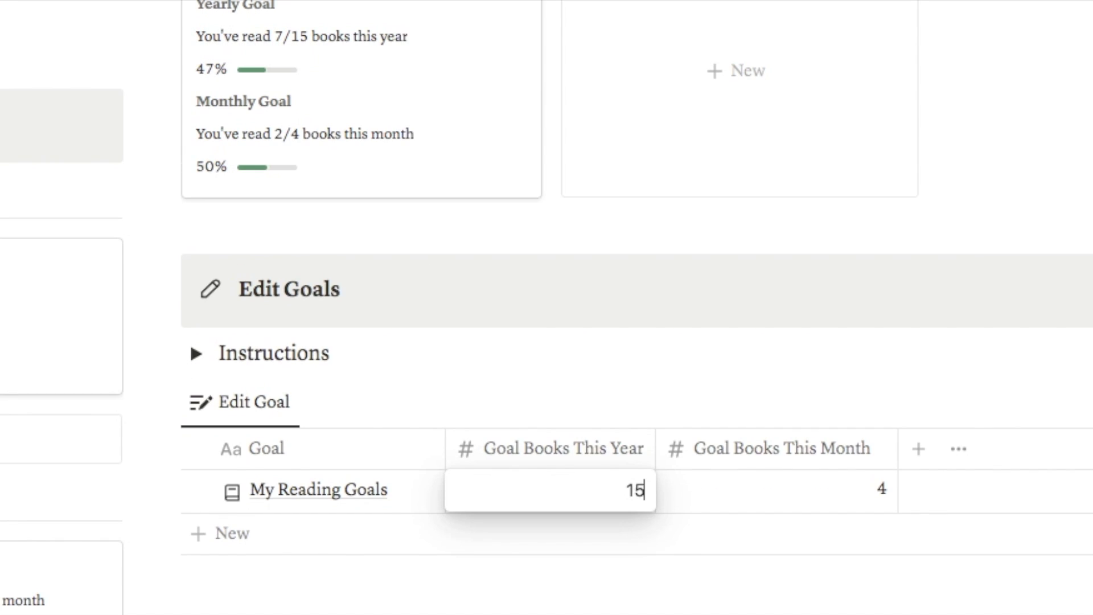
{"action": "key", "text": "Return"}
{"action": "scroll", "coordinate": [466, 353], "scroll_direction": "up", "scroll_amount": 2}
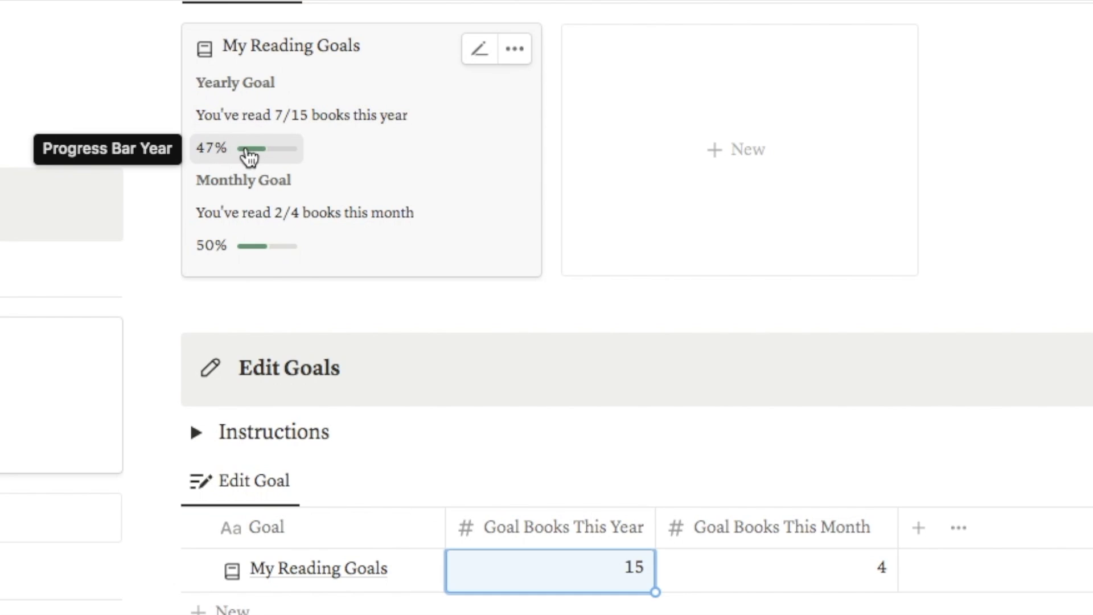
{"action": "left_click", "coordinate": [359, 300]}
Set Goal Books This Month to 2 for My Reading Goals.
{"action": "scroll", "coordinate": [322, 220], "scroll_direction": "down", "scroll_amount": 1}
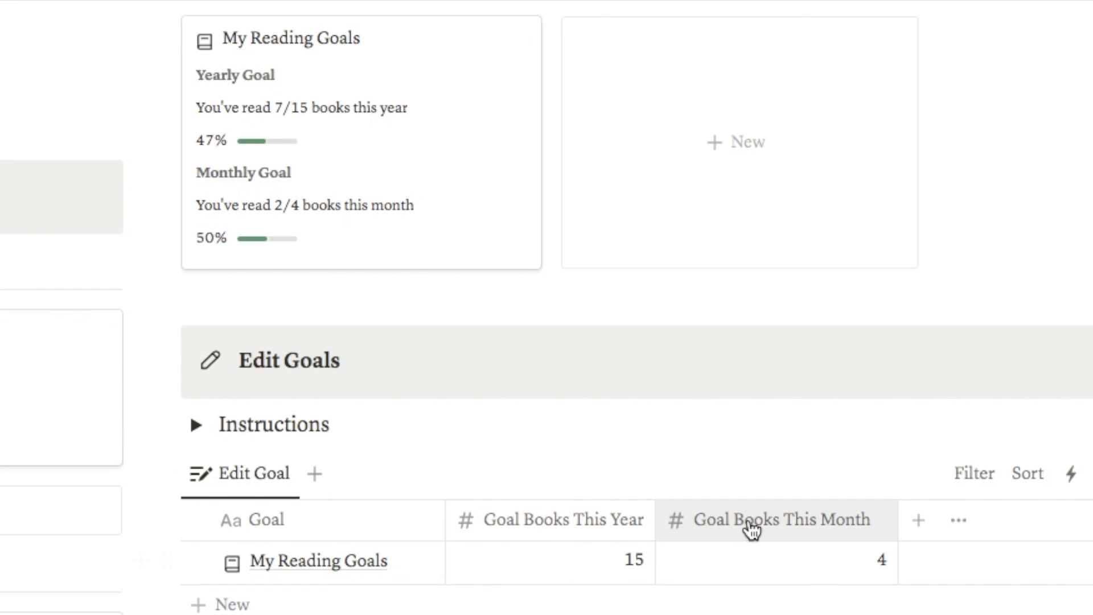
{"action": "left_click", "coordinate": [869, 568]}
{"action": "key", "text": "BackSpace"}
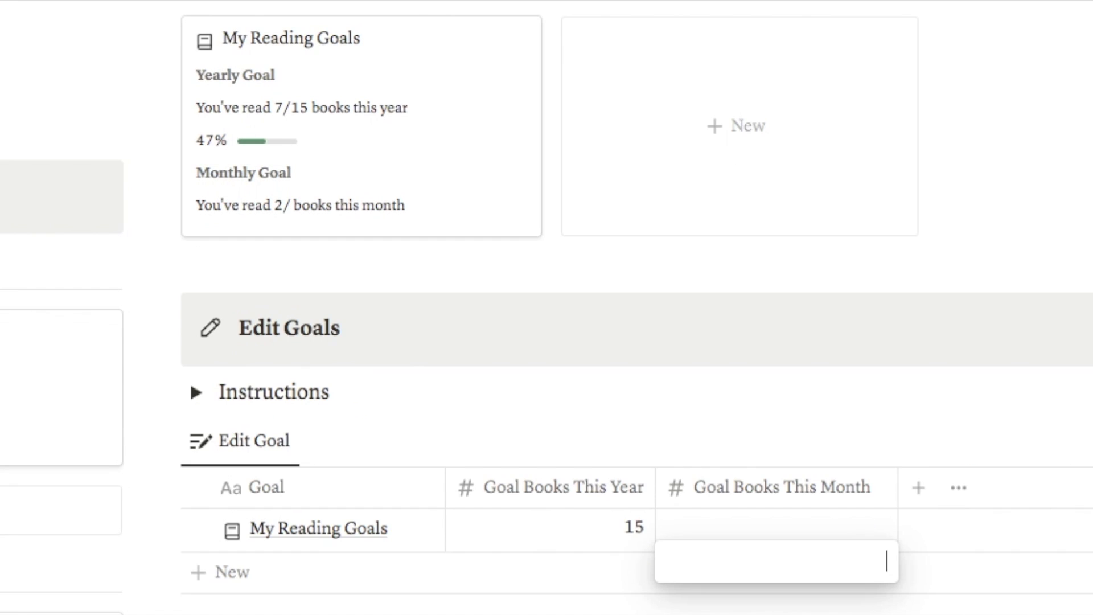
{"action": "type", "text": "2"}
{"action": "key", "text": "Escape"}
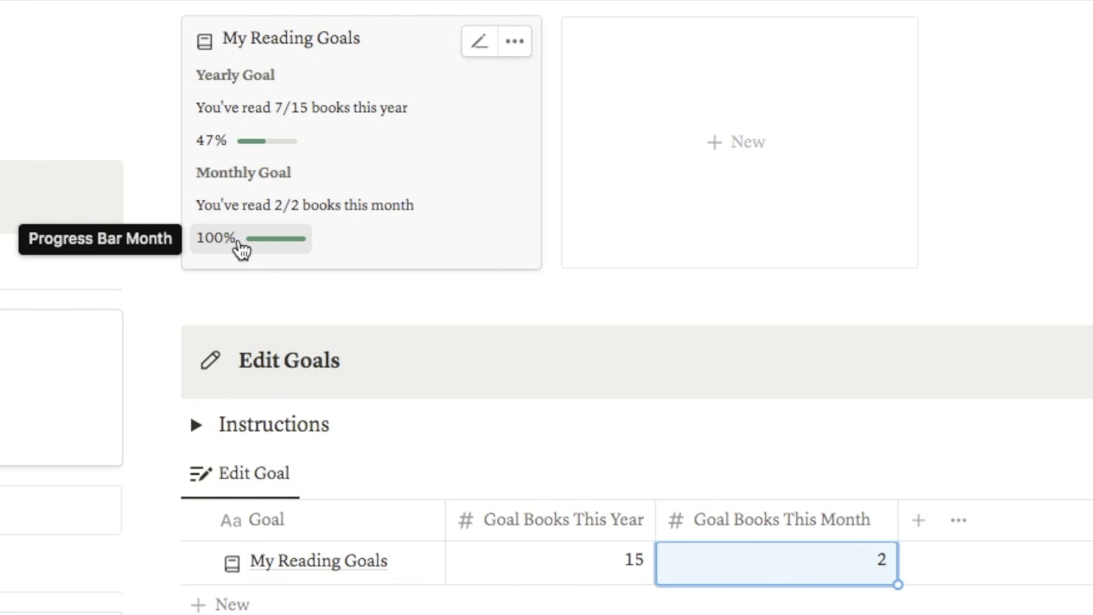
Open the Quotes & Takeaways page and look over its Quote List of book quotes and key takeaways.
{"action": "scroll", "coordinate": [281, 296], "scroll_direction": "up", "scroll_amount": 1}
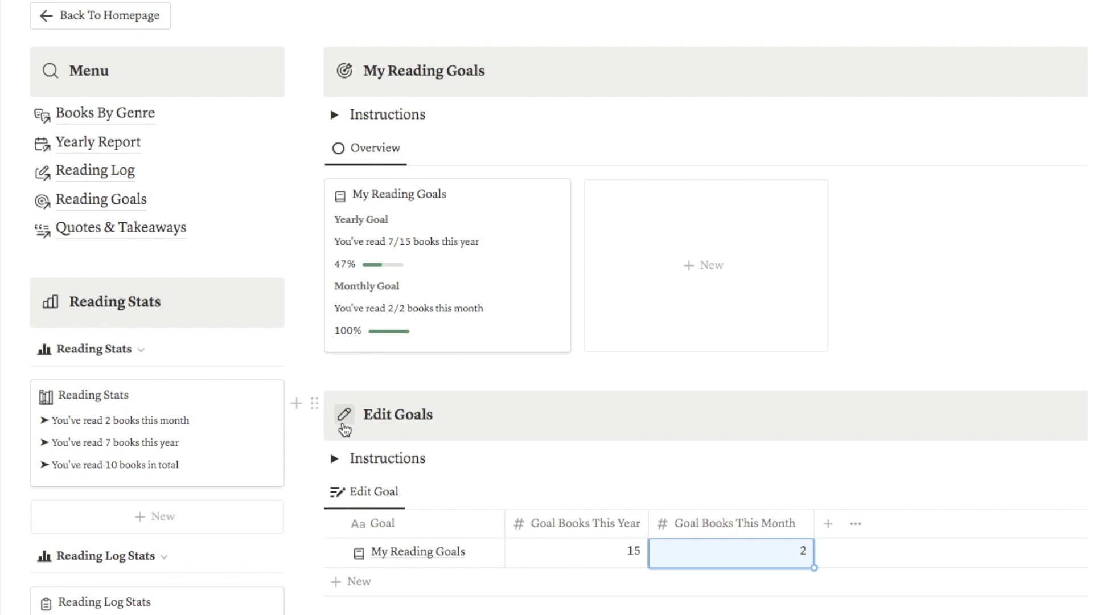
{"action": "scroll", "coordinate": [156, 352], "scroll_direction": "up", "scroll_amount": 2}
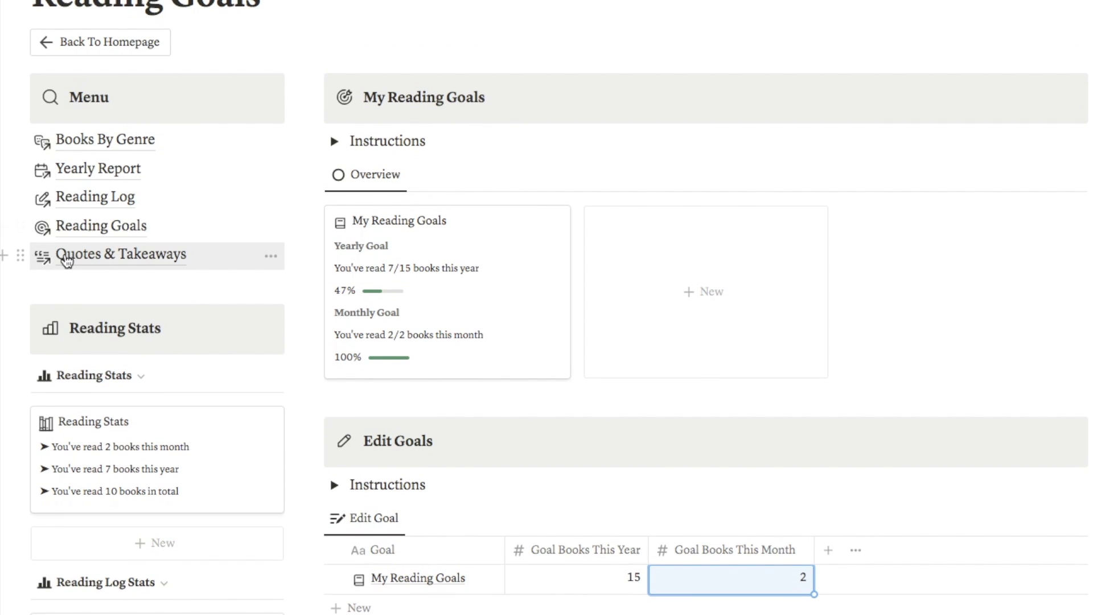
{"action": "left_click", "coordinate": [129, 255]}
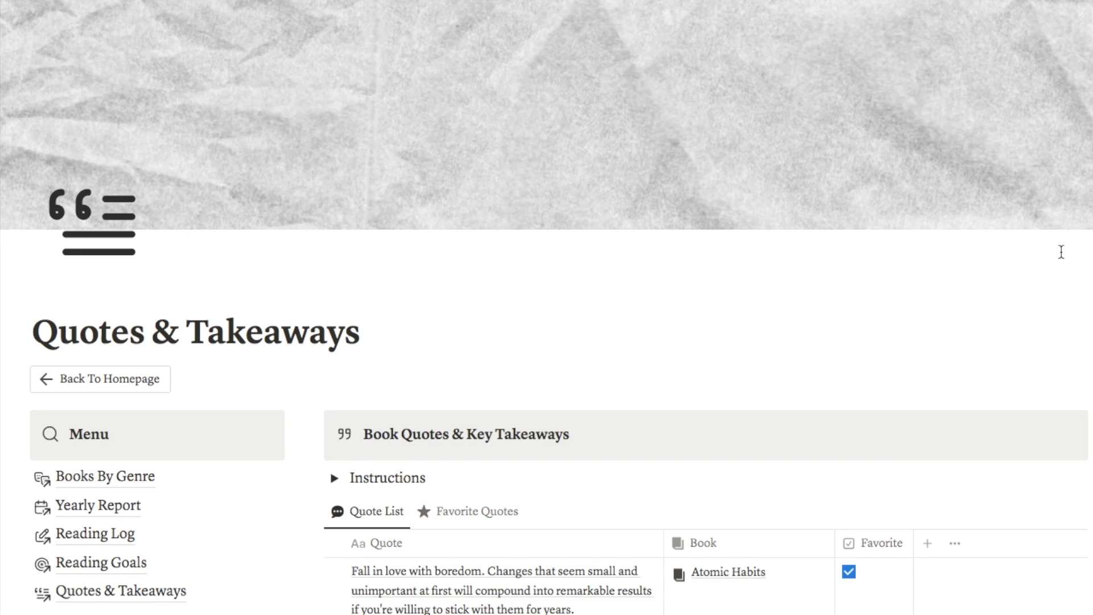
{"action": "scroll", "coordinate": [546, 308], "scroll_direction": "down", "scroll_amount": 3}
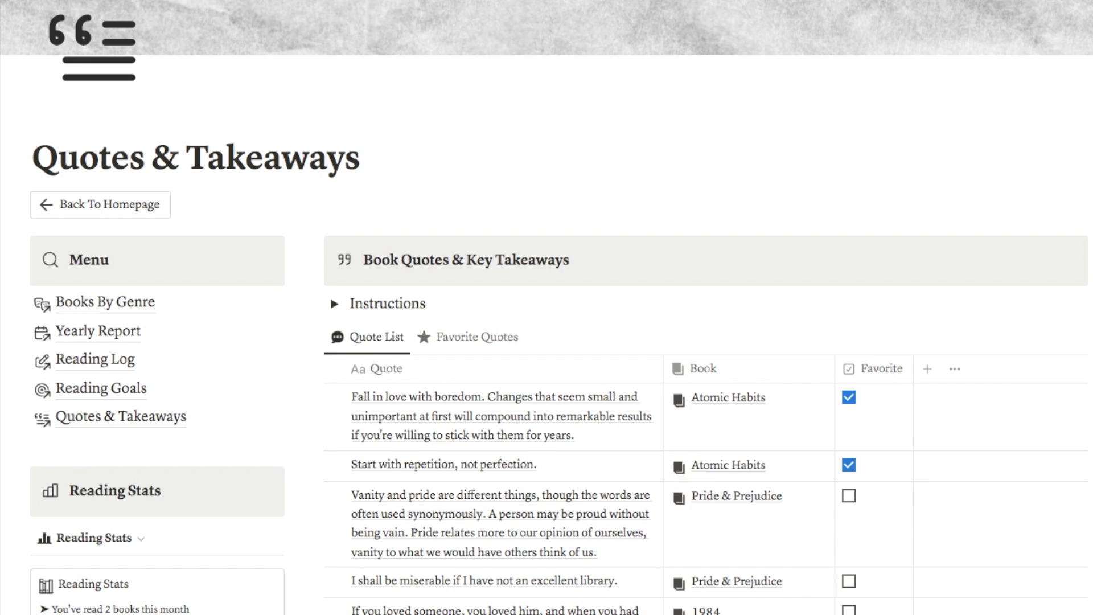
Look over the Quote List and the books that can be linked to the first Atomic Habits quote, leaving its link as is.
{"action": "scroll", "coordinate": [546, 308], "scroll_direction": "down", "scroll_amount": 1}
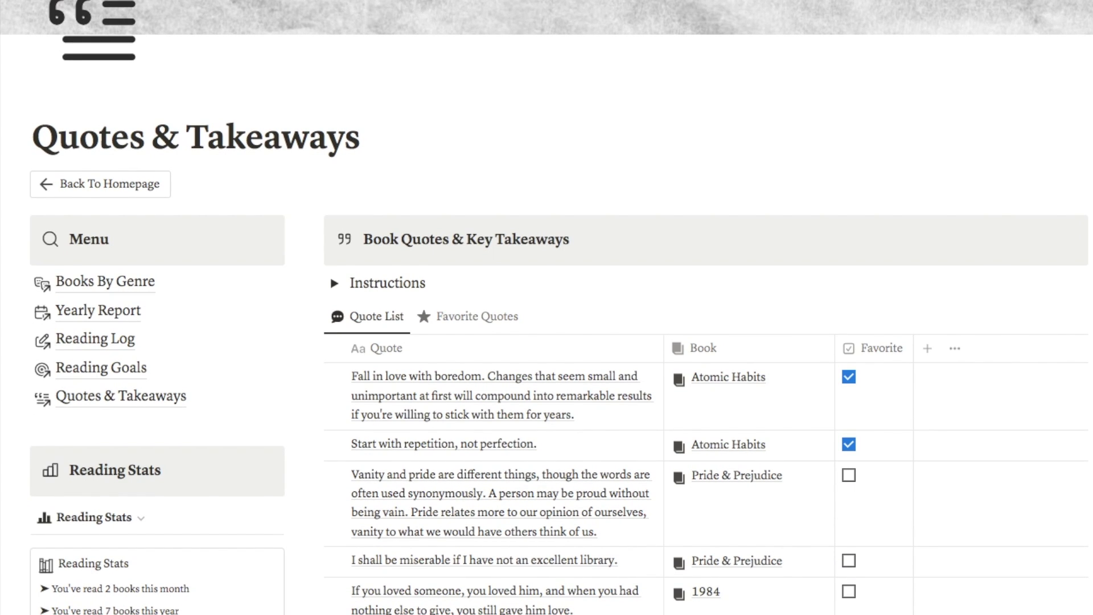
{"action": "scroll", "coordinate": [423, 392], "scroll_direction": "down", "scroll_amount": 1}
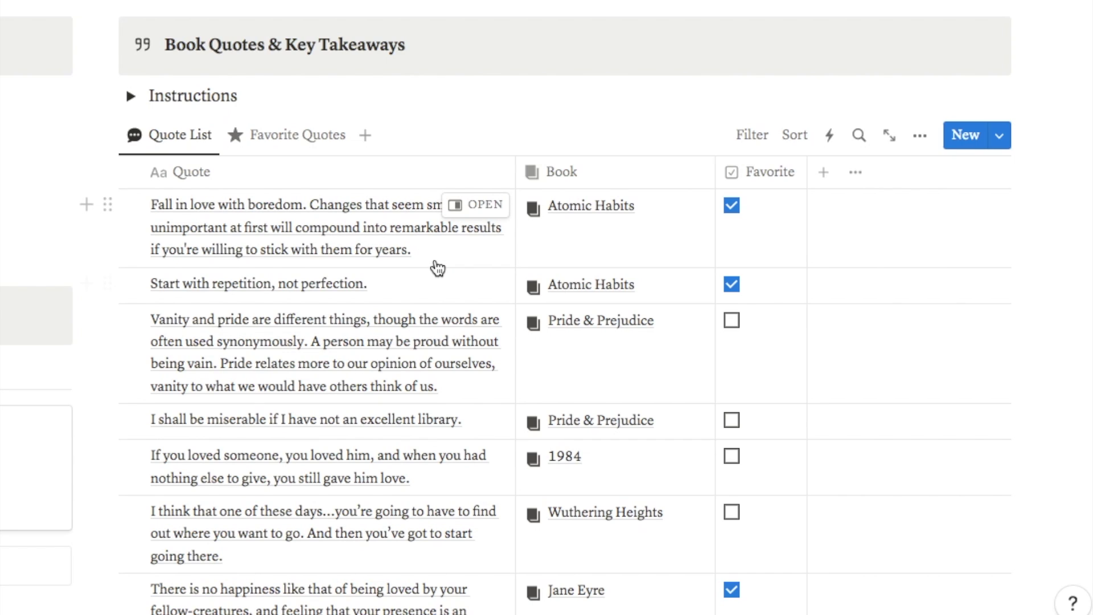
{"action": "left_click", "coordinate": [610, 247]}
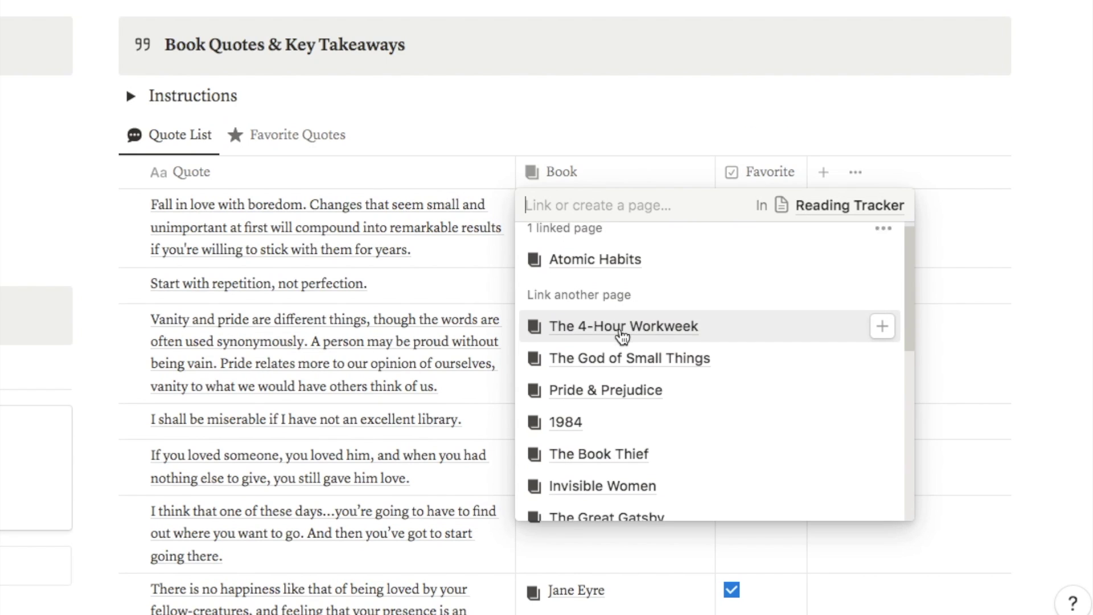
{"action": "scroll", "coordinate": [622, 336], "scroll_direction": "down", "scroll_amount": 3}
{"action": "scroll", "coordinate": [622, 335], "scroll_direction": "down", "scroll_amount": 5}
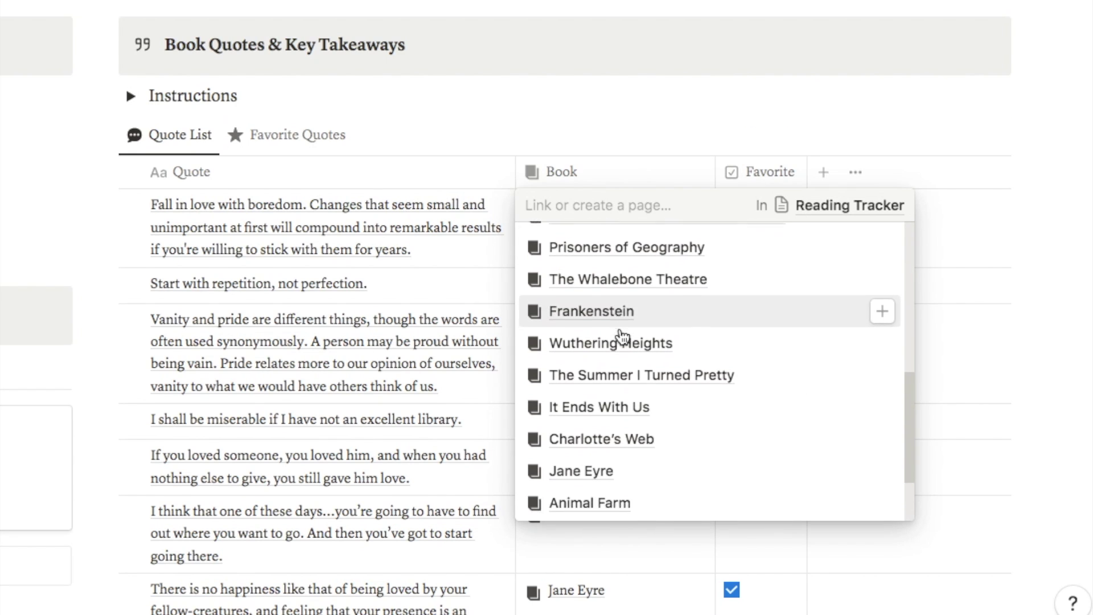
{"action": "scroll", "coordinate": [677, 397], "scroll_direction": "down", "scroll_amount": 2}
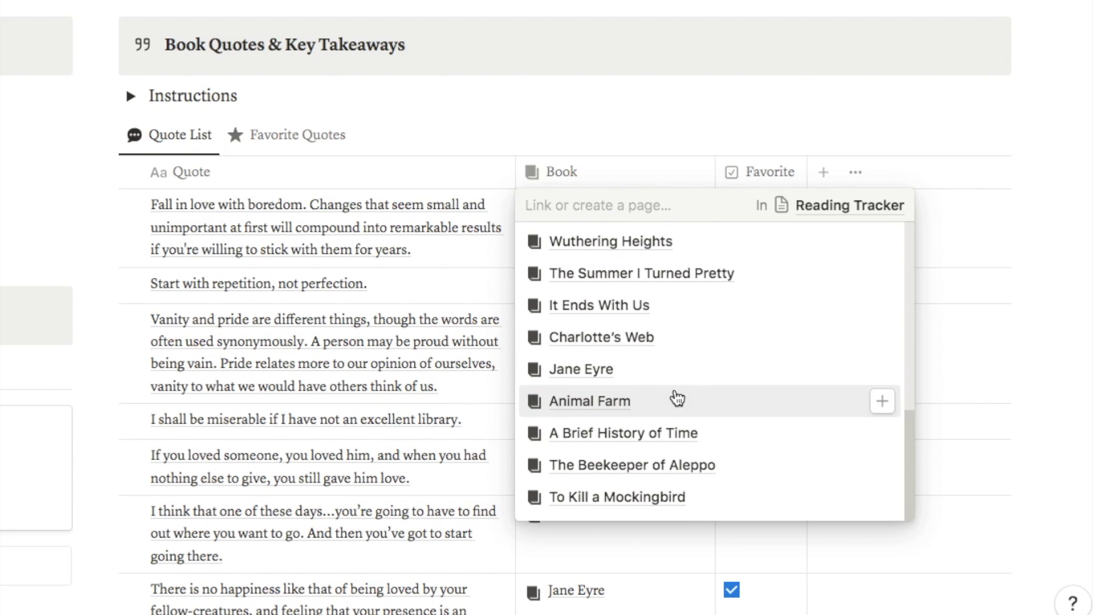
{"action": "key", "text": "Escape"}
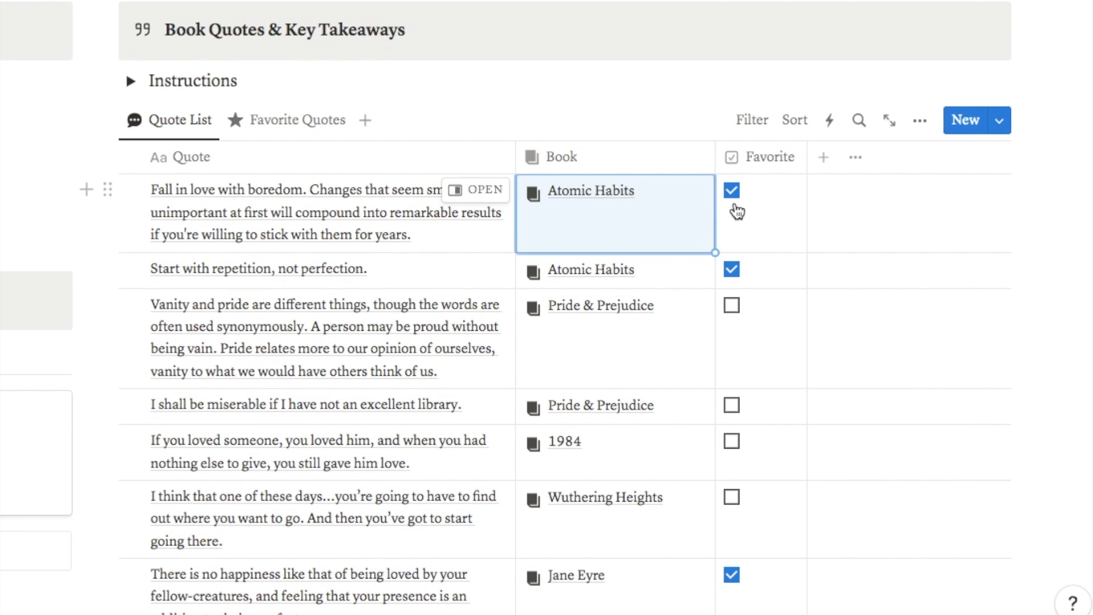
Show the Favorite Quotes view and open the linked Atomic Habits page at its Favorite Quotes/Takeaways section.
{"action": "scroll", "coordinate": [1057, 227], "scroll_direction": "down", "scroll_amount": 2}
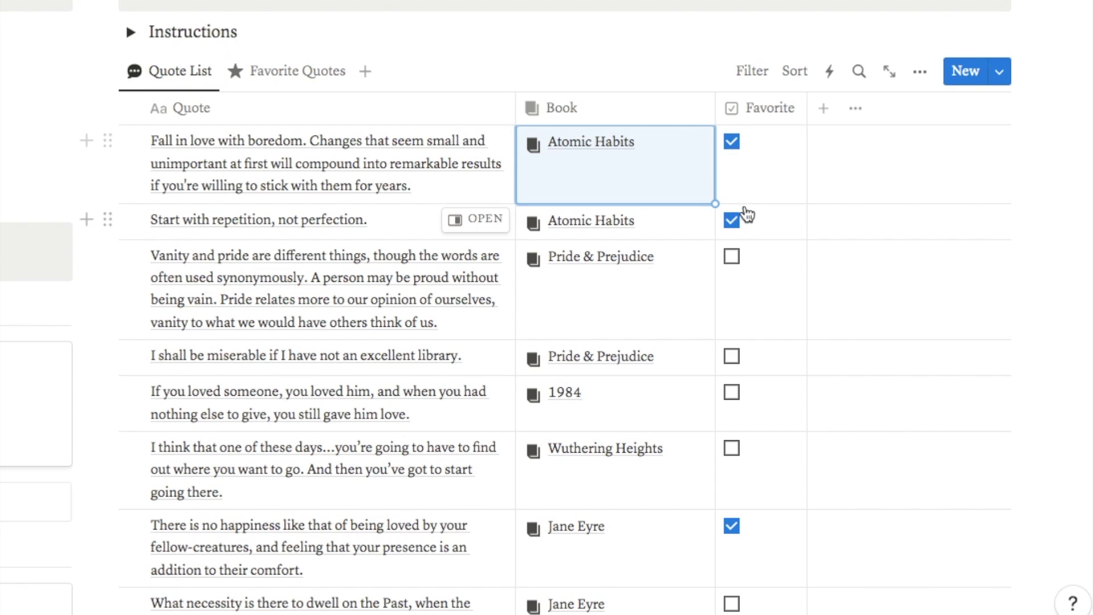
{"action": "left_click", "coordinate": [296, 74]}
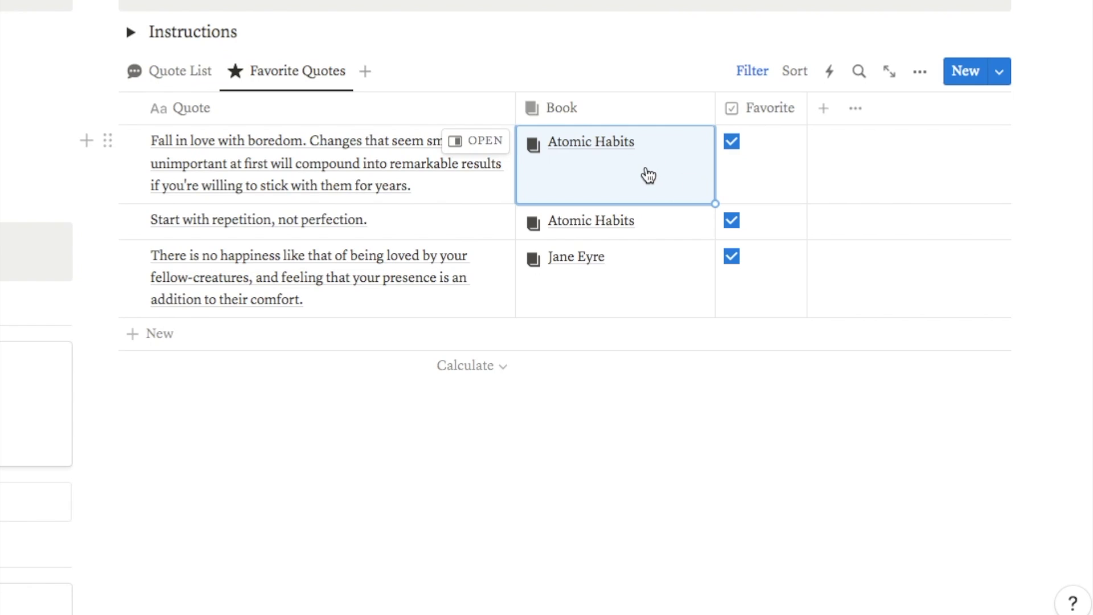
{"action": "left_click", "coordinate": [598, 145]}
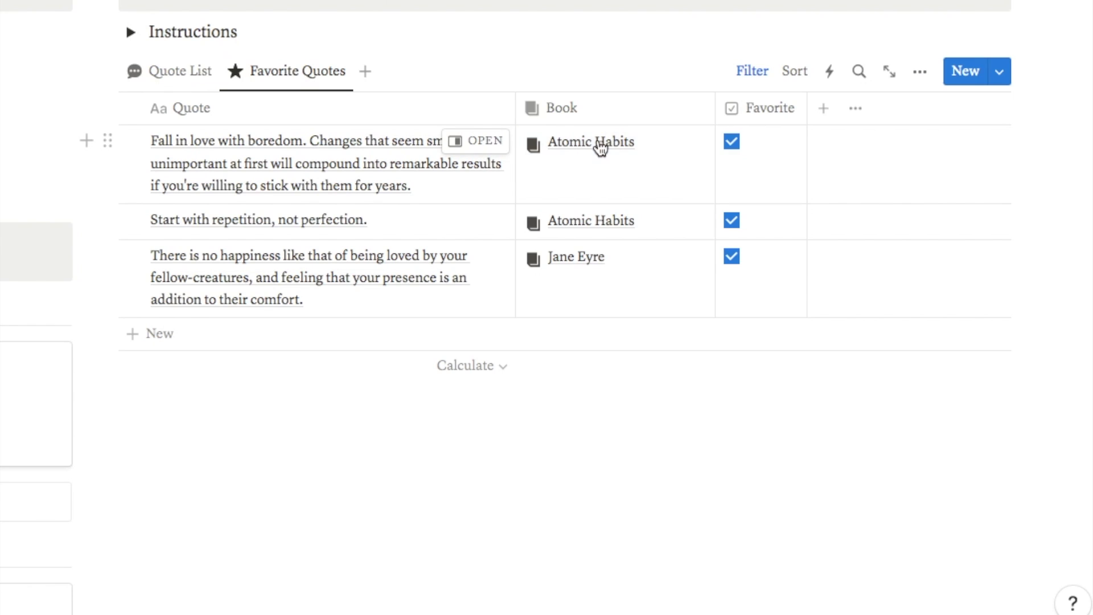
{"action": "left_click", "coordinate": [580, 212]}
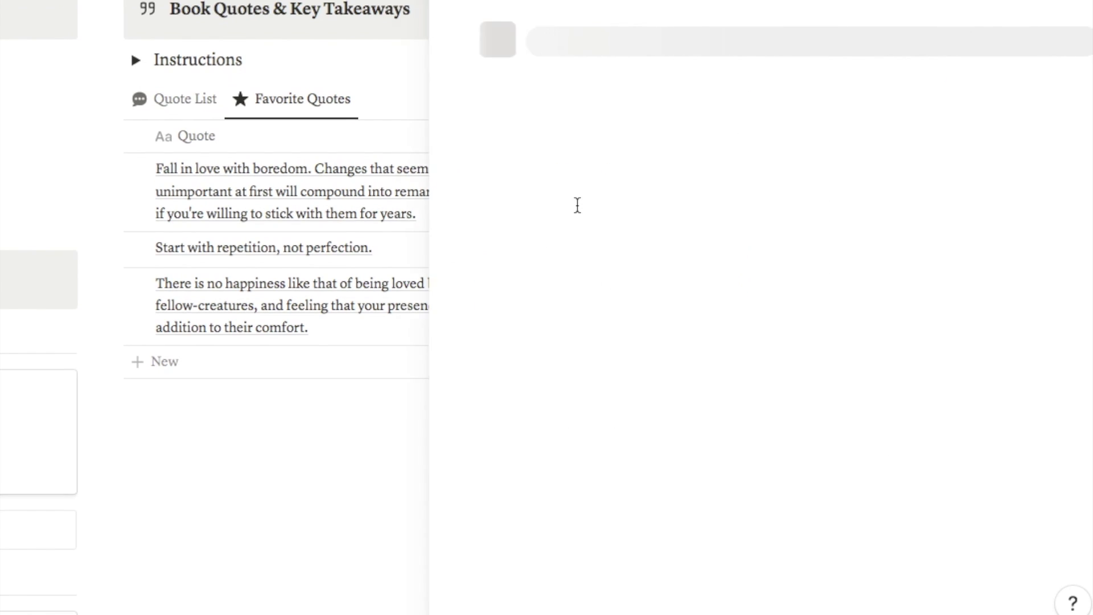
{"action": "scroll", "coordinate": [711, 256], "scroll_direction": "down", "scroll_amount": 20}
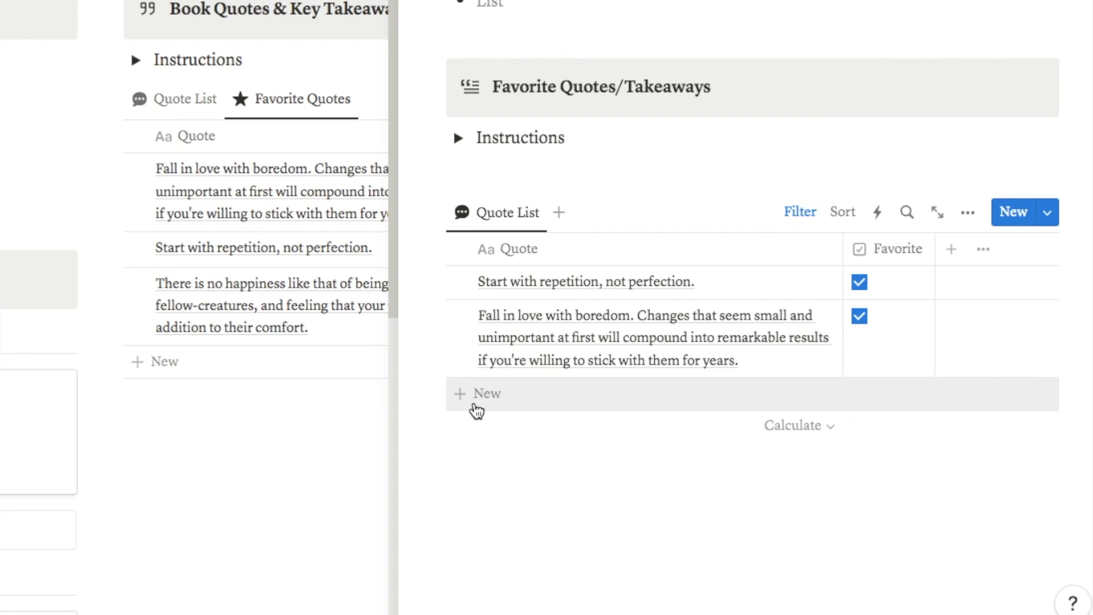
Add the quote "Random quote" to the Atomic Habits Quote List and close the book page.
{"action": "left_click", "coordinate": [513, 403]}
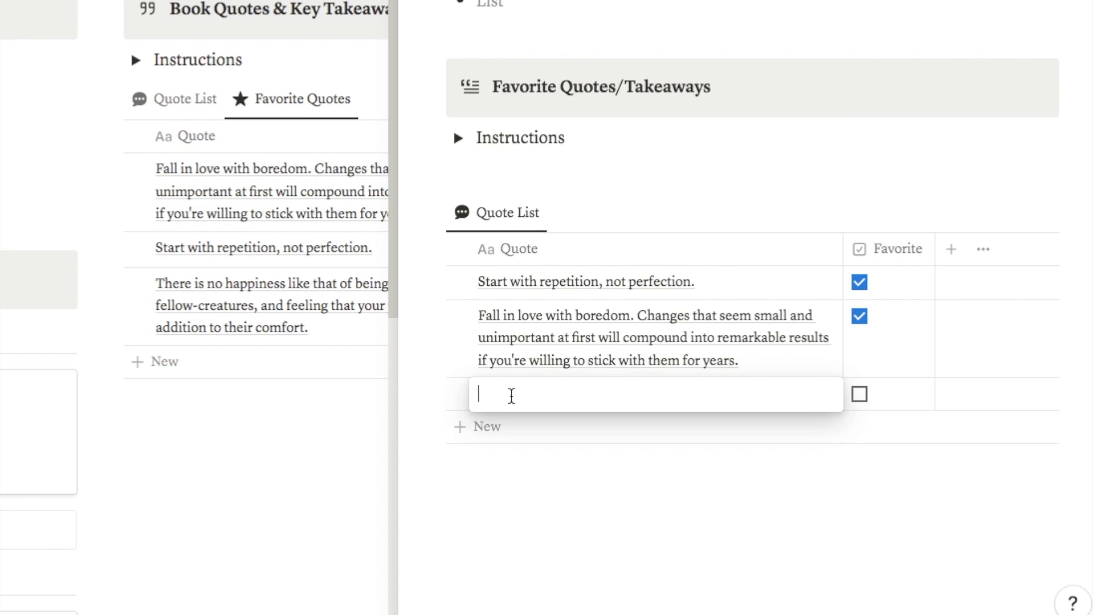
{"action": "type", "text": "Random quote"}
{"action": "key", "text": "Return"}
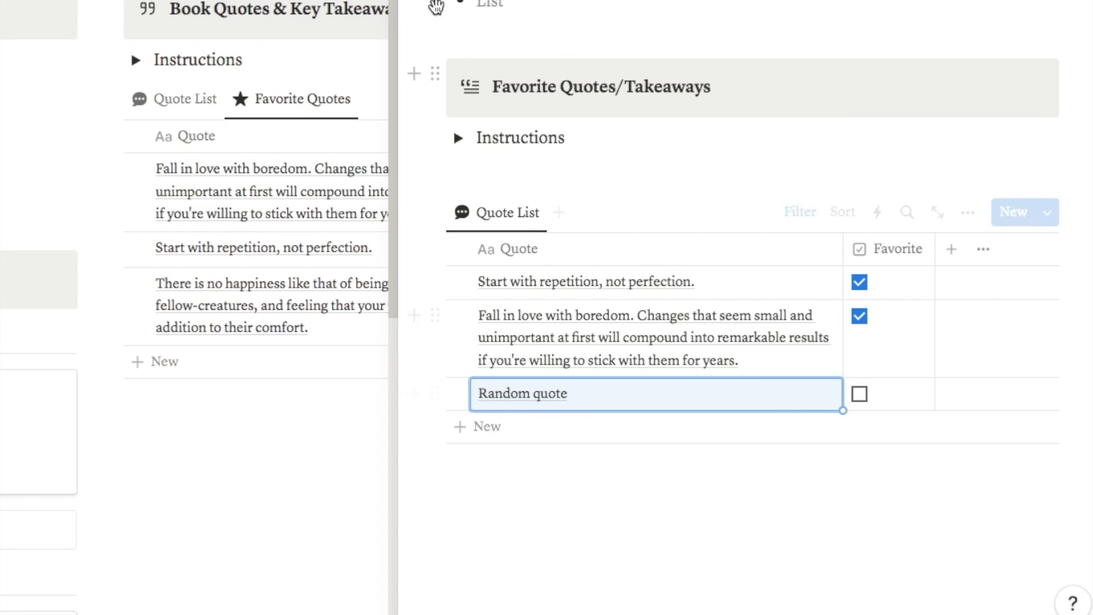
{"action": "key", "text": "Escape"}
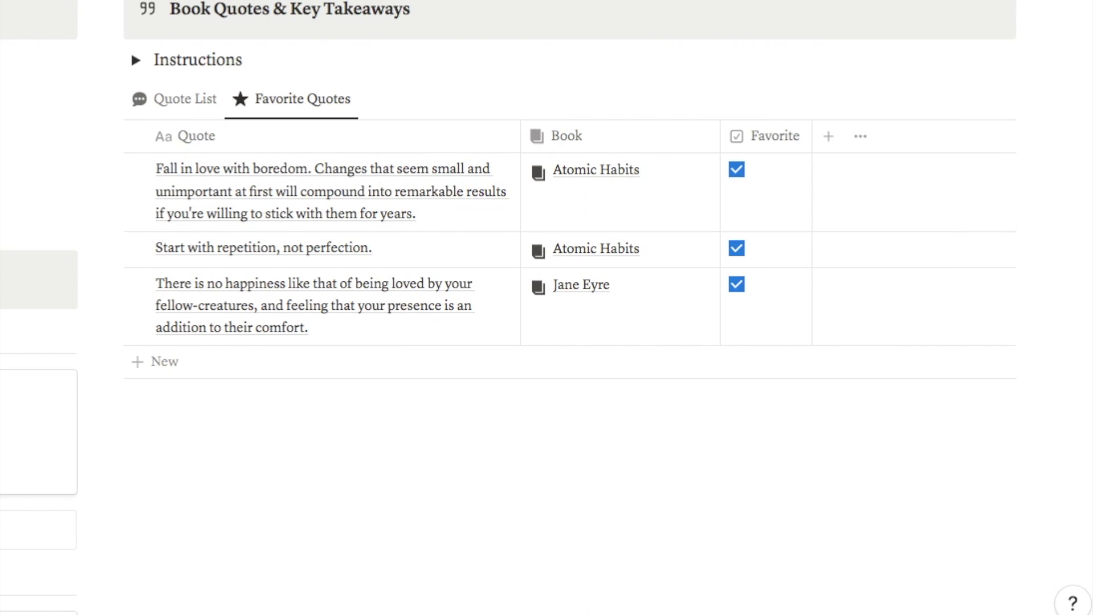
Return to the Reading Tracker homepage and look over its Current Reading List, Completed Books and reading stats.
{"action": "left_click", "coordinate": [188, 84]}
{"action": "scroll", "coordinate": [213, 353], "scroll_direction": "down", "scroll_amount": 7}
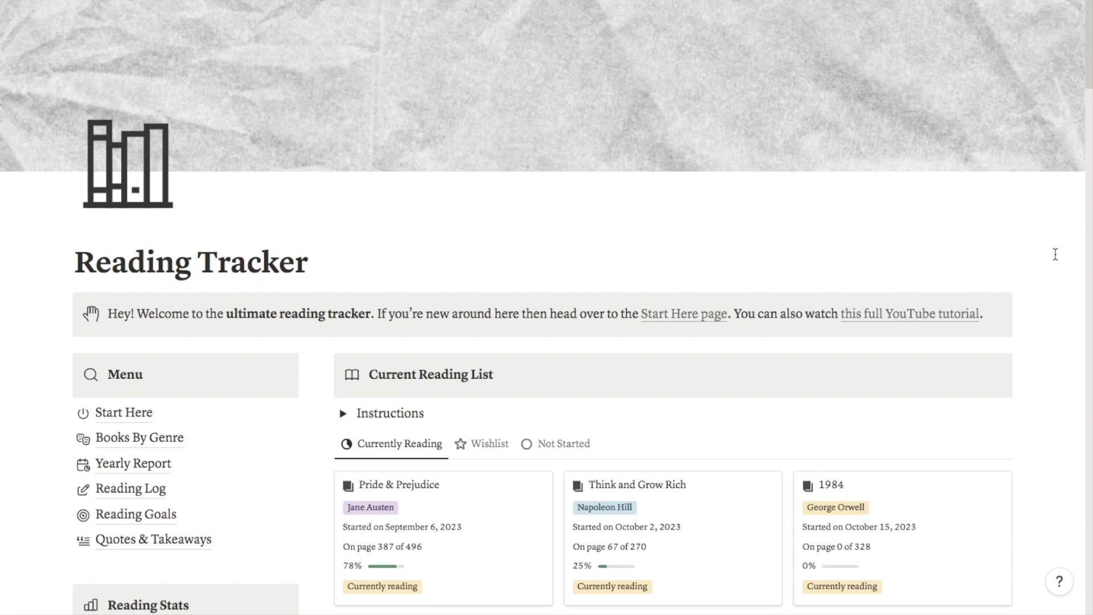
{"action": "scroll", "coordinate": [1054, 255], "scroll_direction": "down", "scroll_amount": 3}
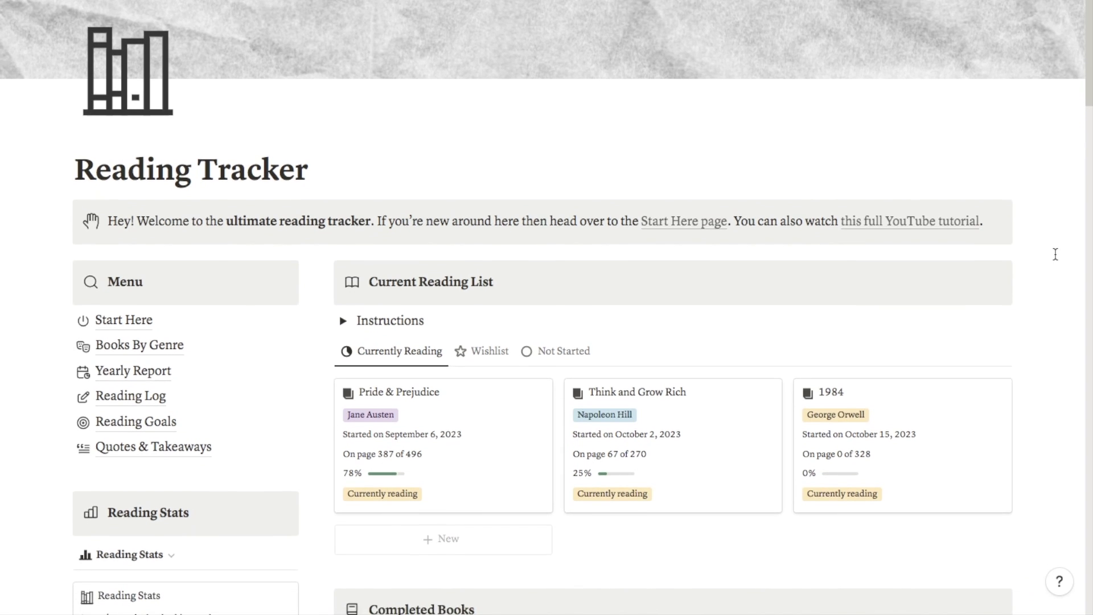
{"action": "scroll", "coordinate": [1055, 254], "scroll_direction": "down", "scroll_amount": 3}
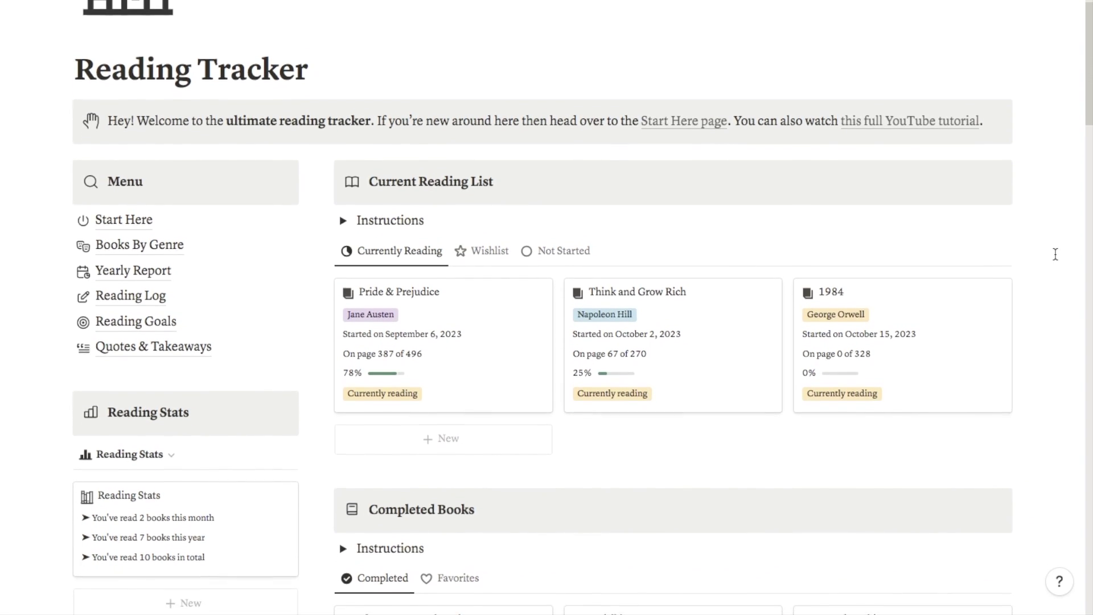
{"action": "scroll", "coordinate": [1055, 254], "scroll_direction": "down", "scroll_amount": 3}
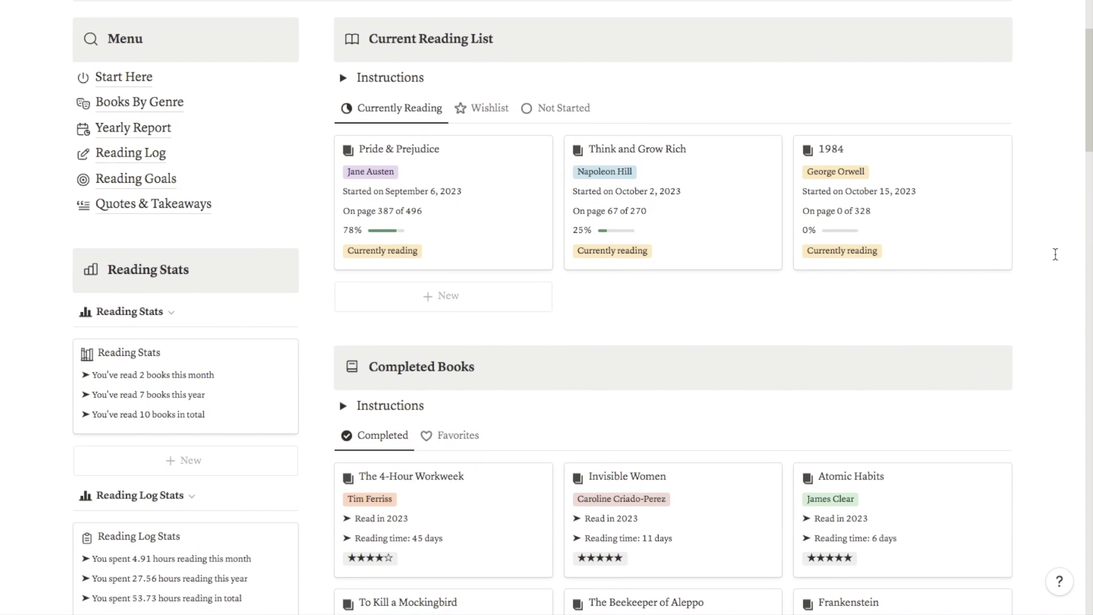
{"action": "scroll", "coordinate": [1054, 255], "scroll_direction": "down", "scroll_amount": 3}
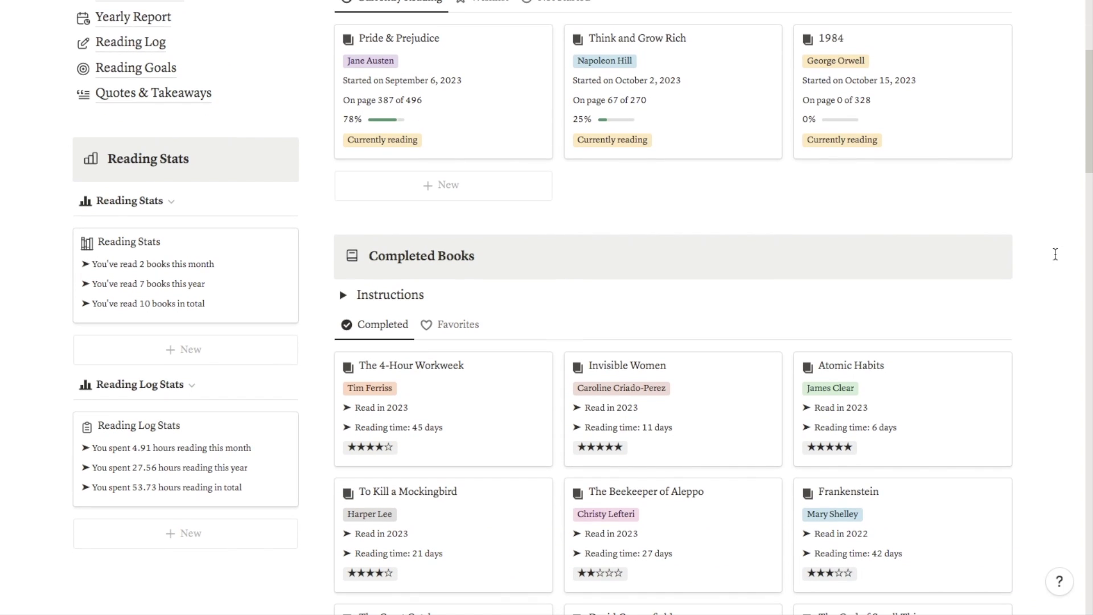
{"action": "scroll", "coordinate": [1055, 255], "scroll_direction": "down", "scroll_amount": 4}
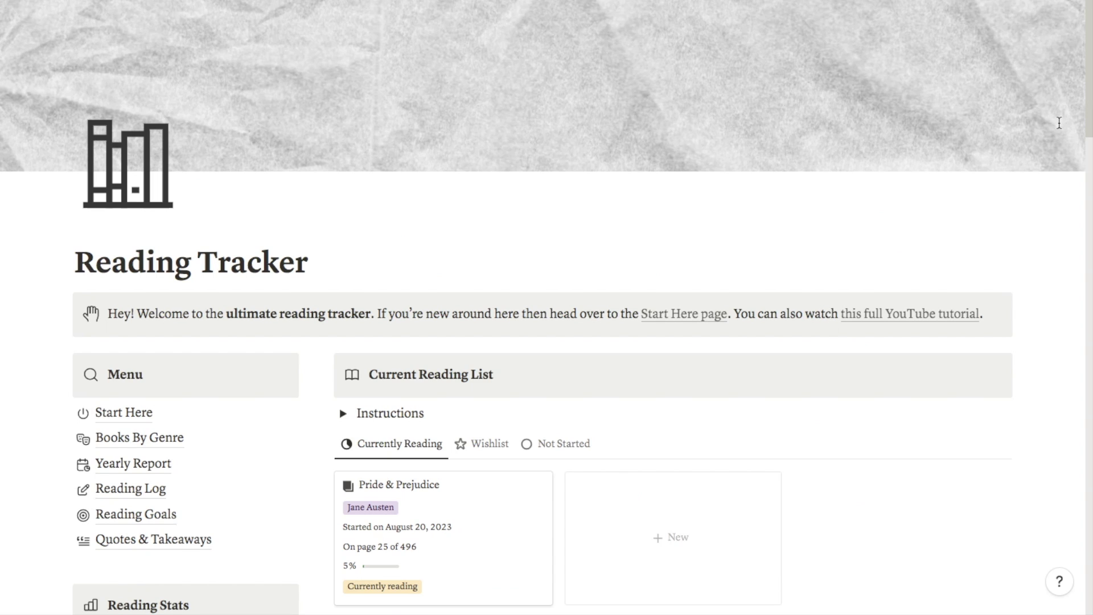
Look over the blank Reading Tracker copy, including its menu, sample book, Completed Books, Reading Stats and Reading Log Stats.
{"action": "scroll", "coordinate": [1059, 123], "scroll_direction": "down", "scroll_amount": 3}
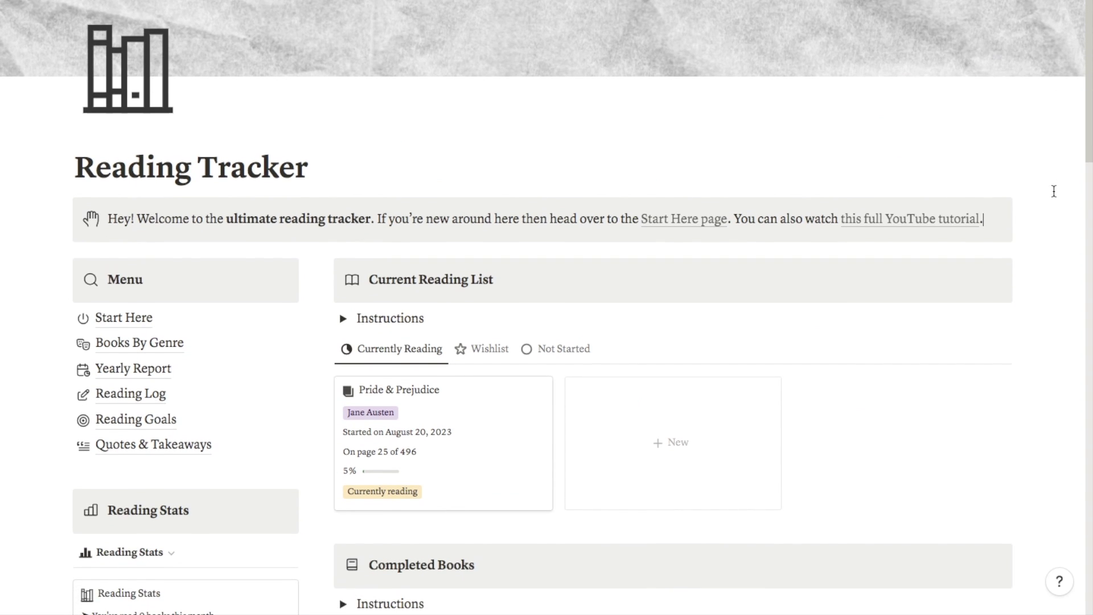
{"action": "scroll", "coordinate": [1053, 191], "scroll_direction": "down", "scroll_amount": 3}
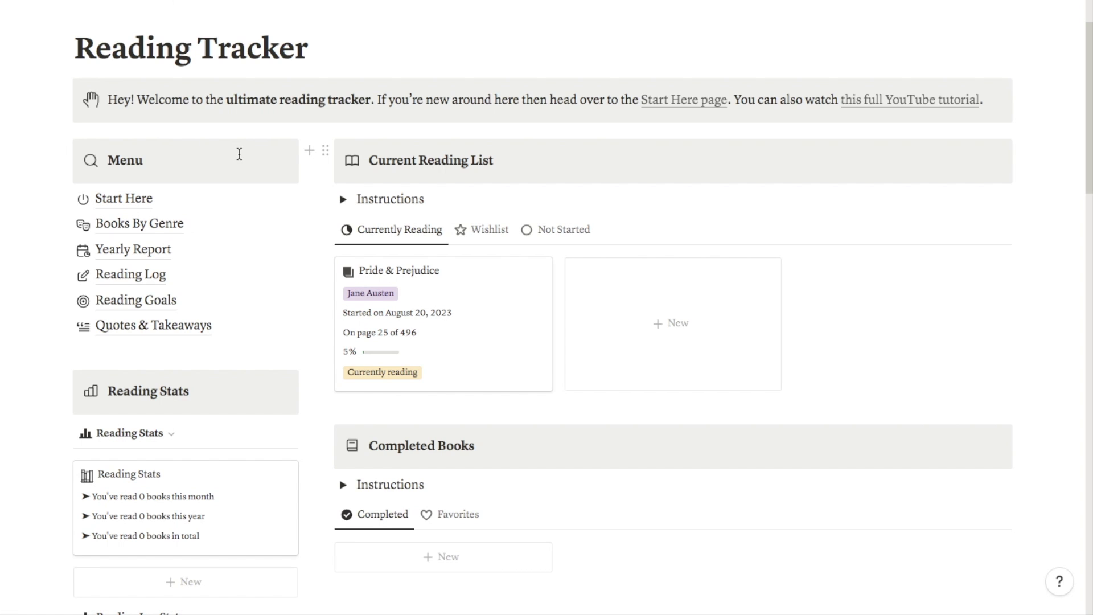
{"action": "scroll", "coordinate": [239, 154], "scroll_direction": "down", "scroll_amount": 4}
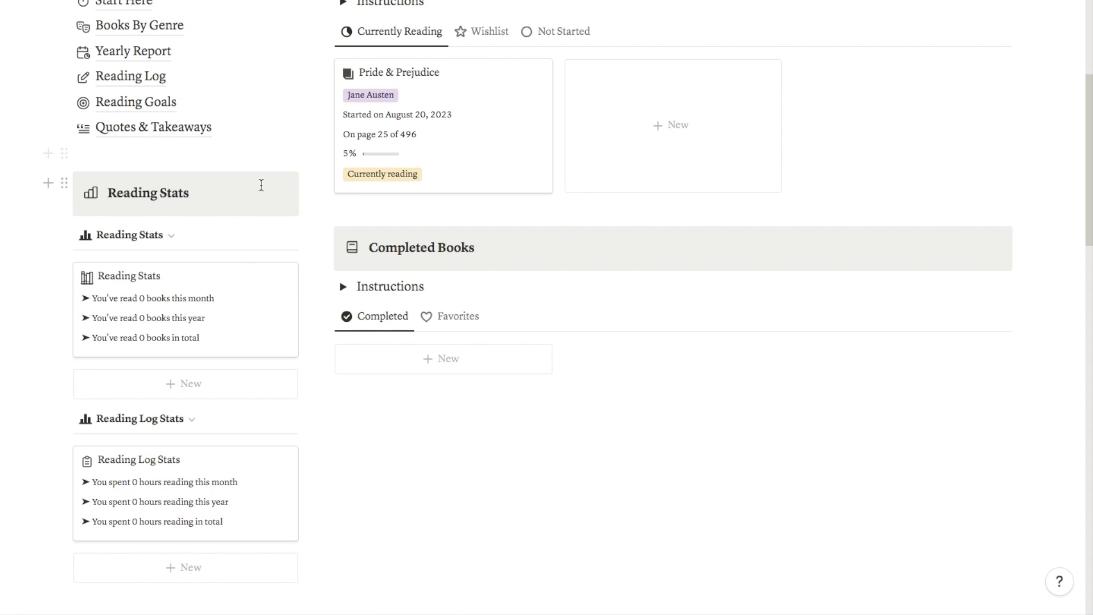
{"action": "scroll", "coordinate": [261, 185], "scroll_direction": "down", "scroll_amount": 1}
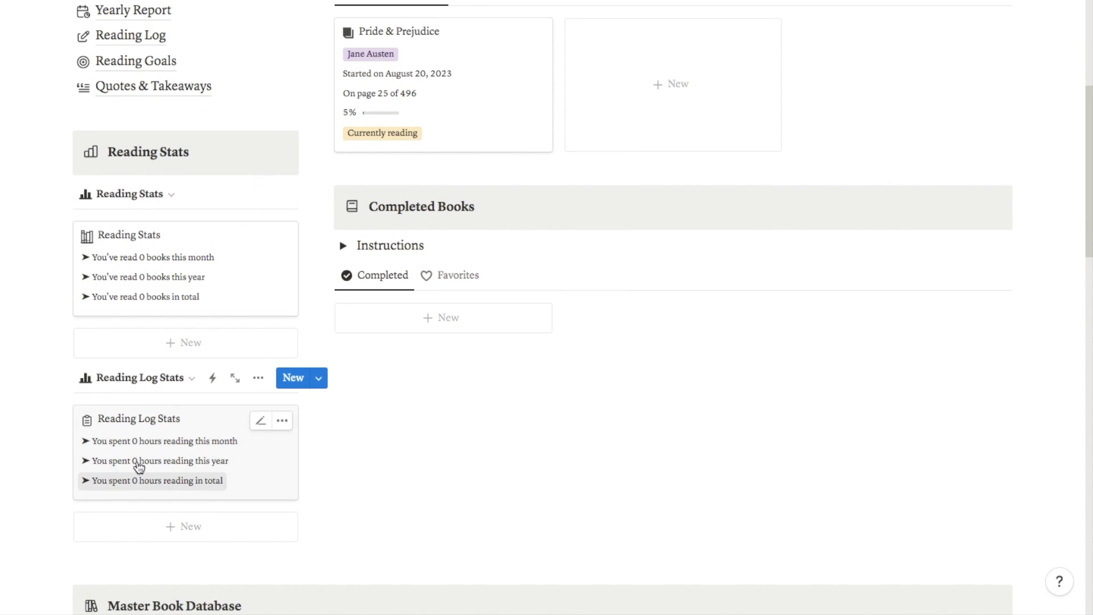
{"action": "scroll", "coordinate": [159, 296], "scroll_direction": "up", "scroll_amount": 4}
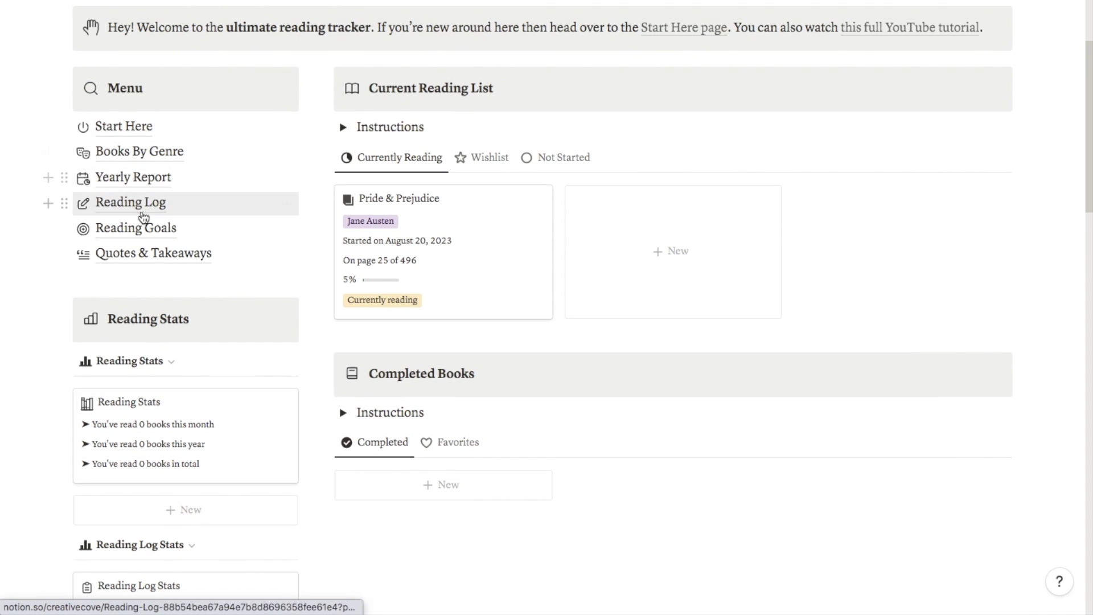
Open the sample Pride & Prejudice entry and view its fiction and non-fiction book review template options.
{"action": "left_click", "coordinate": [466, 296]}
{"action": "scroll", "coordinate": [490, 330], "scroll_direction": "down", "scroll_amount": 3}
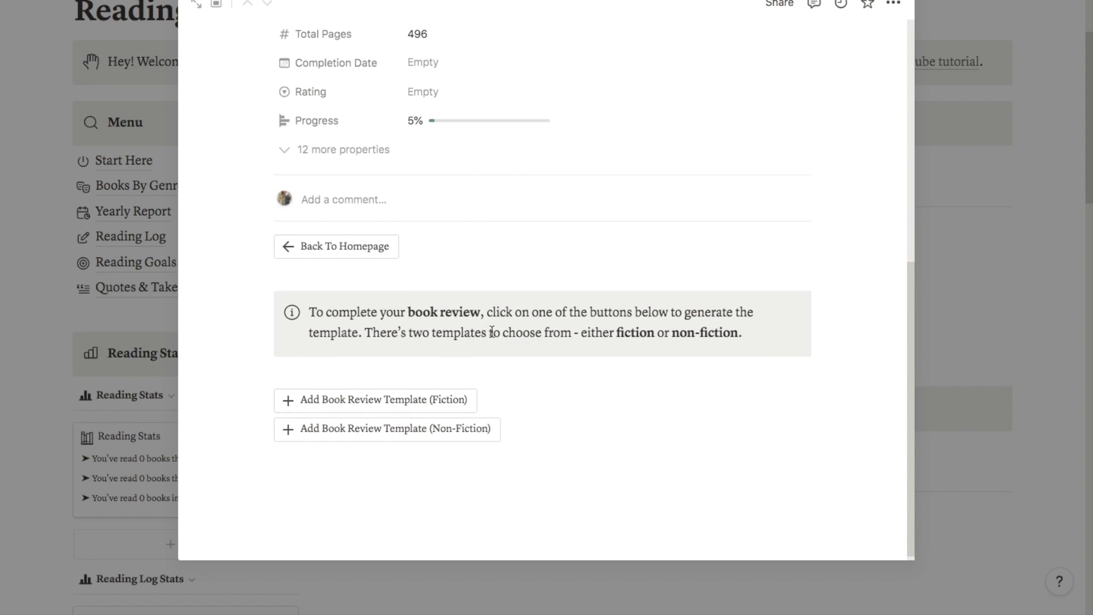